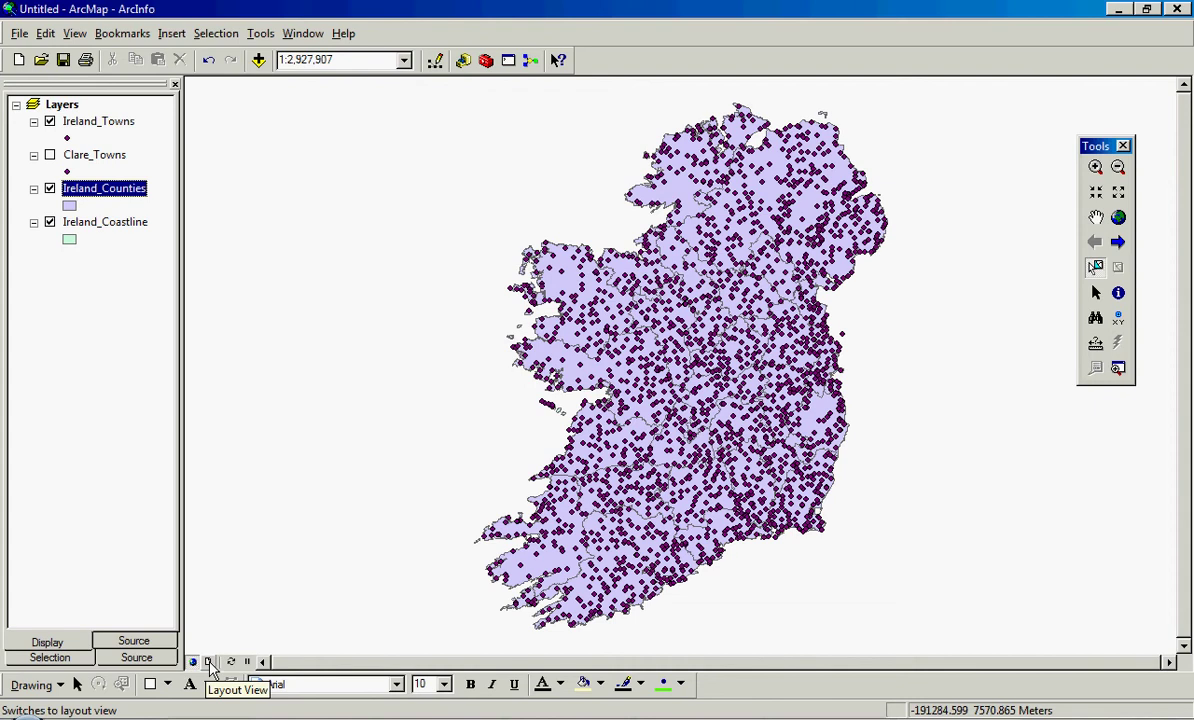
Switch to Layout View, toggle briefly to Data View, then return to the portrait layout
{"action": "left_click", "coordinate": [209, 663]}
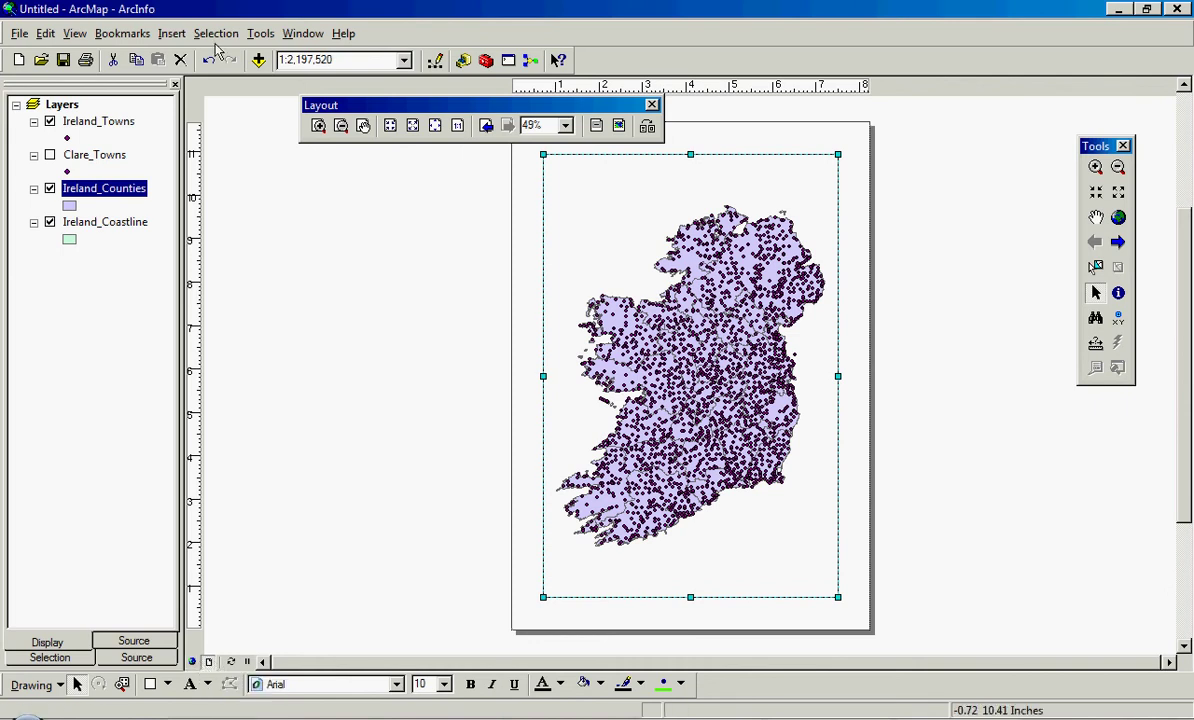
{"action": "left_click", "coordinate": [76, 34]}
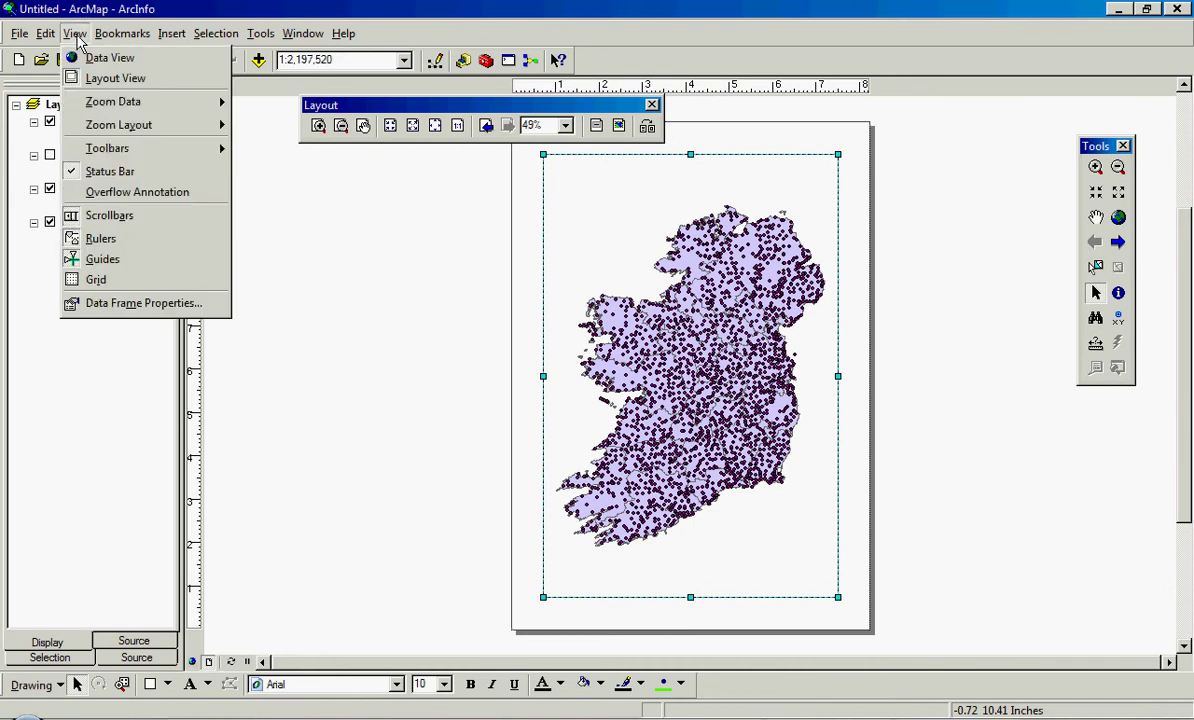
{"action": "left_click", "coordinate": [90, 61]}
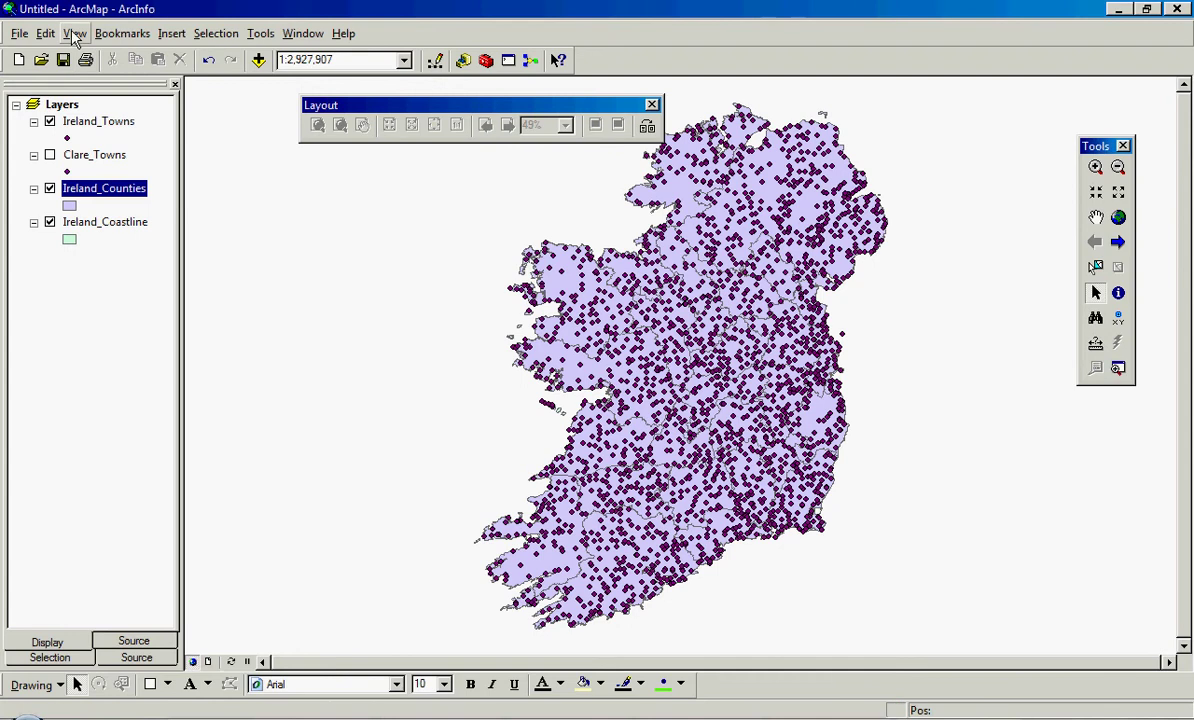
{"action": "left_click", "coordinate": [75, 37]}
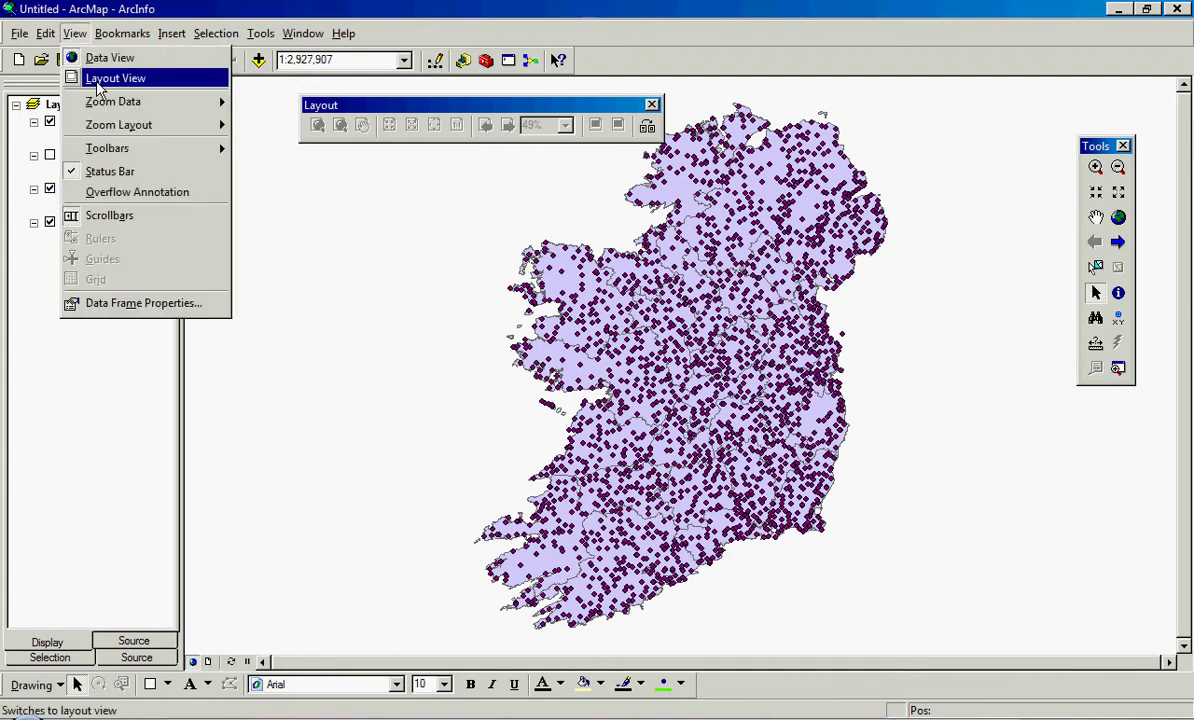
{"action": "left_click", "coordinate": [97, 80]}
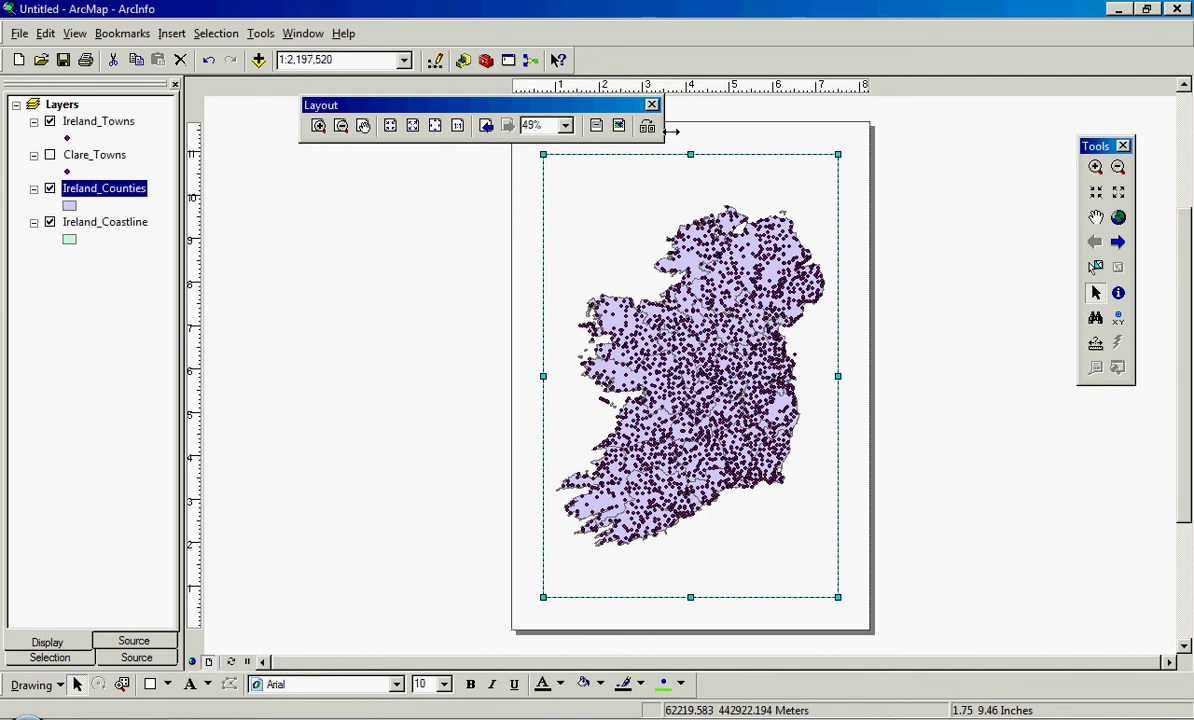
Stretch the data frame's corners out to the page edges so Ireland fills the portrait page
{"action": "left_click_drag", "start_coordinate": [571, 108], "coordinate": [456, 90]}
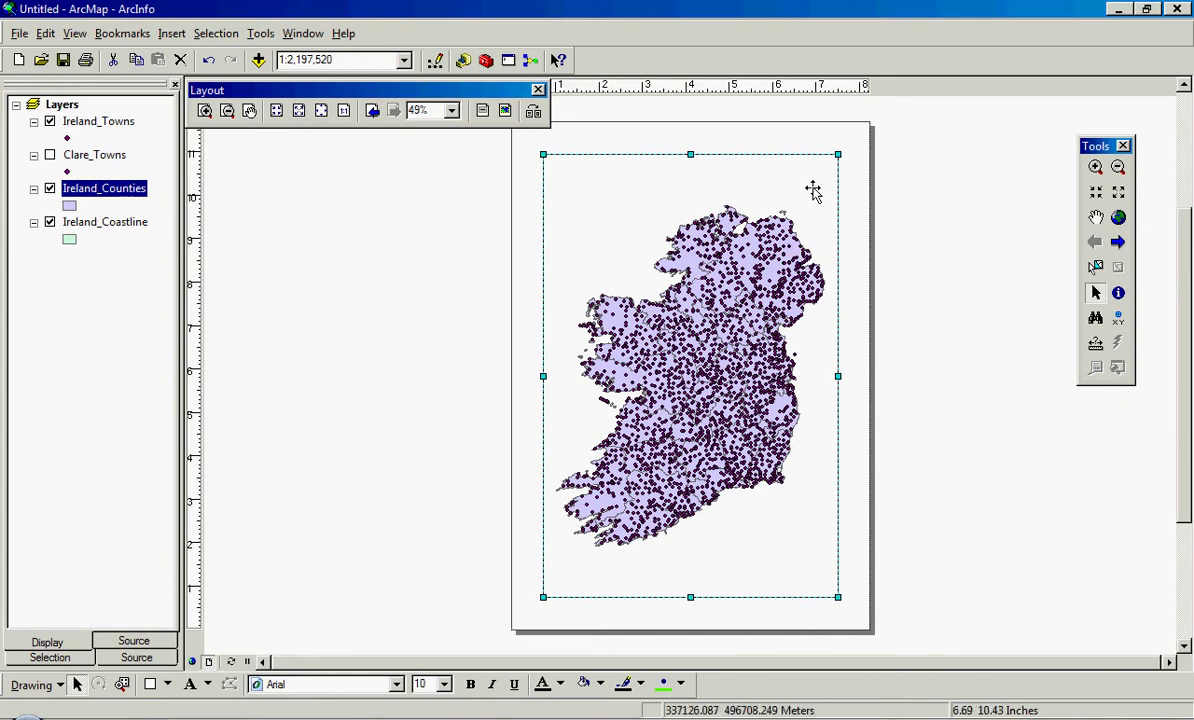
{"action": "left_click", "coordinate": [1094, 297]}
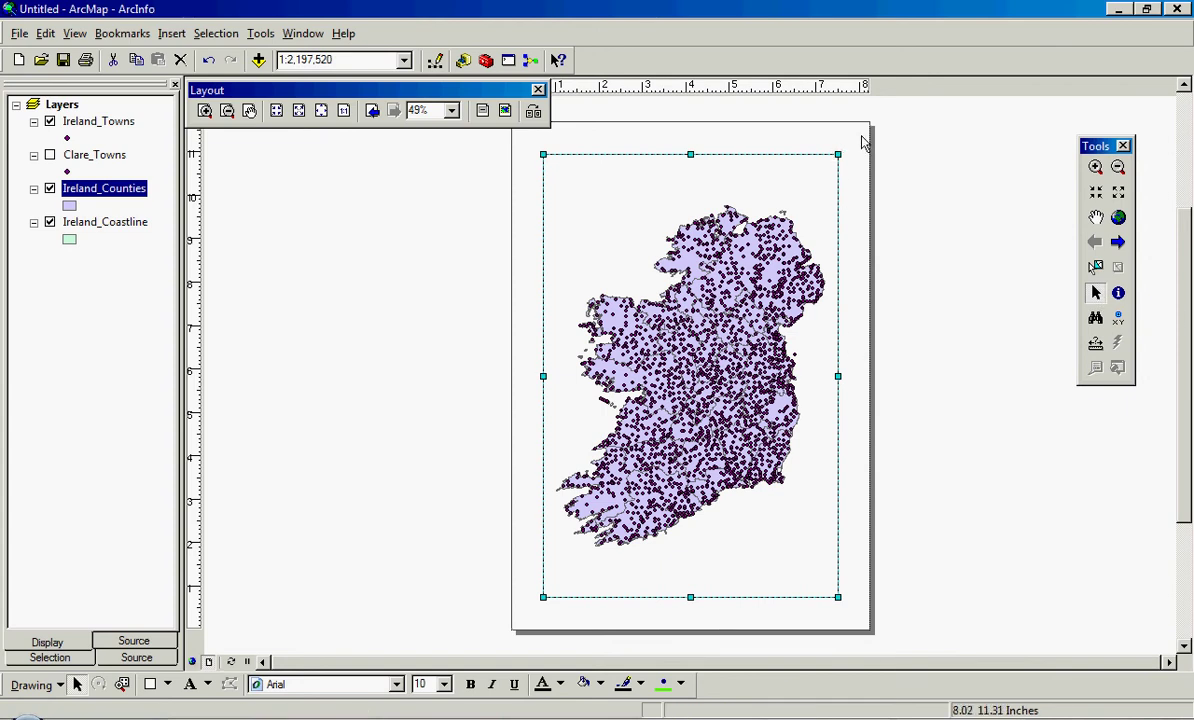
{"action": "mouse_move", "coordinate": [838, 154]}
{"action": "left_mouse_down"}
{"action": "mouse_move", "coordinate": [866, 144]}
{"action": "mouse_move", "coordinate": [861, 130]}
{"action": "left_mouse_up"}
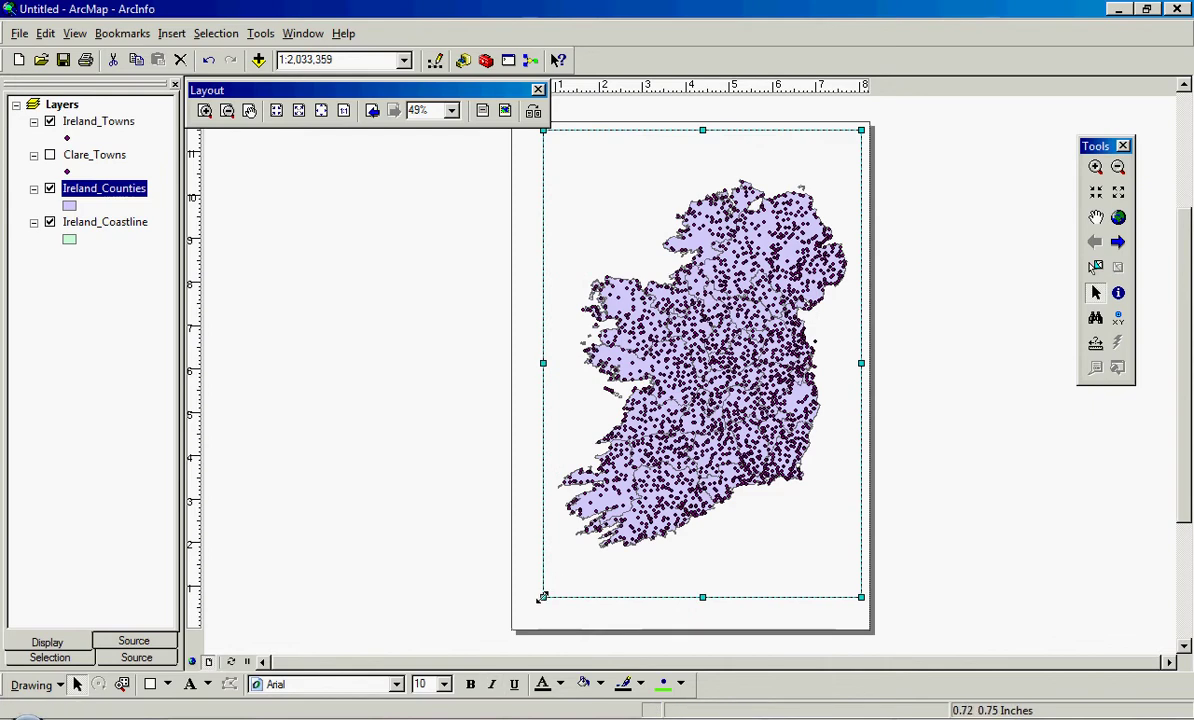
{"action": "left_click_drag", "start_coordinate": [543, 597], "coordinate": [521, 630]}
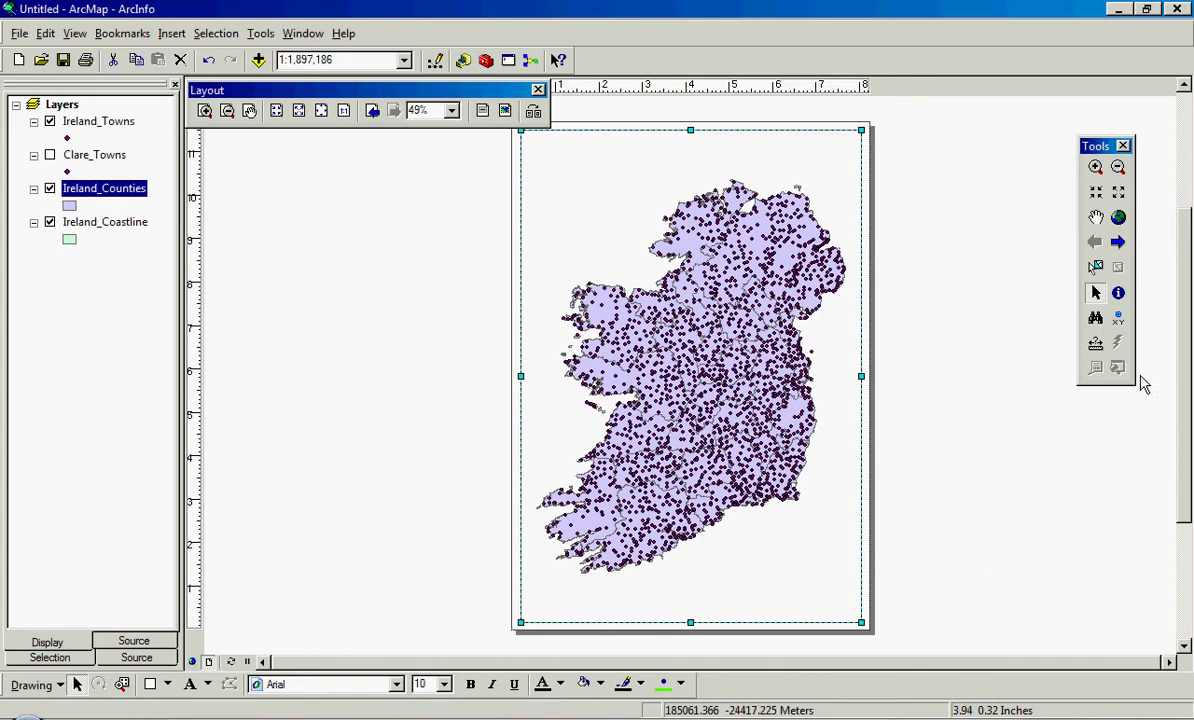
{"action": "left_click", "coordinate": [1118, 191]}
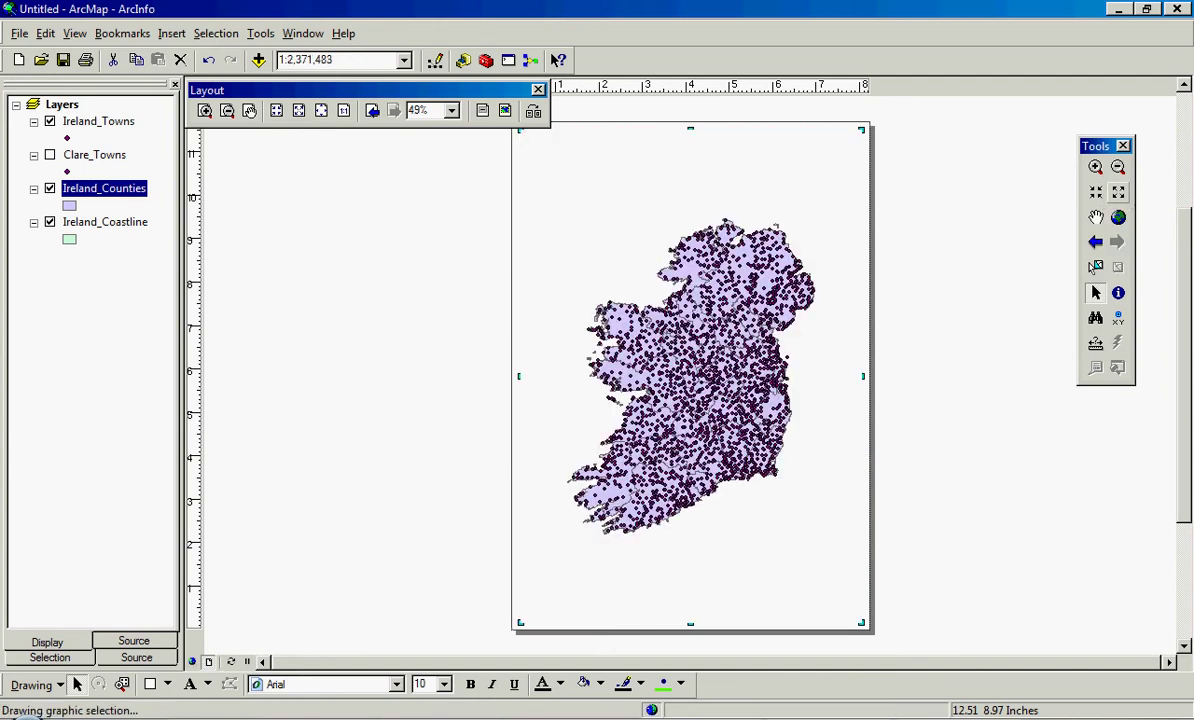
{"action": "left_click", "coordinate": [1096, 193]}
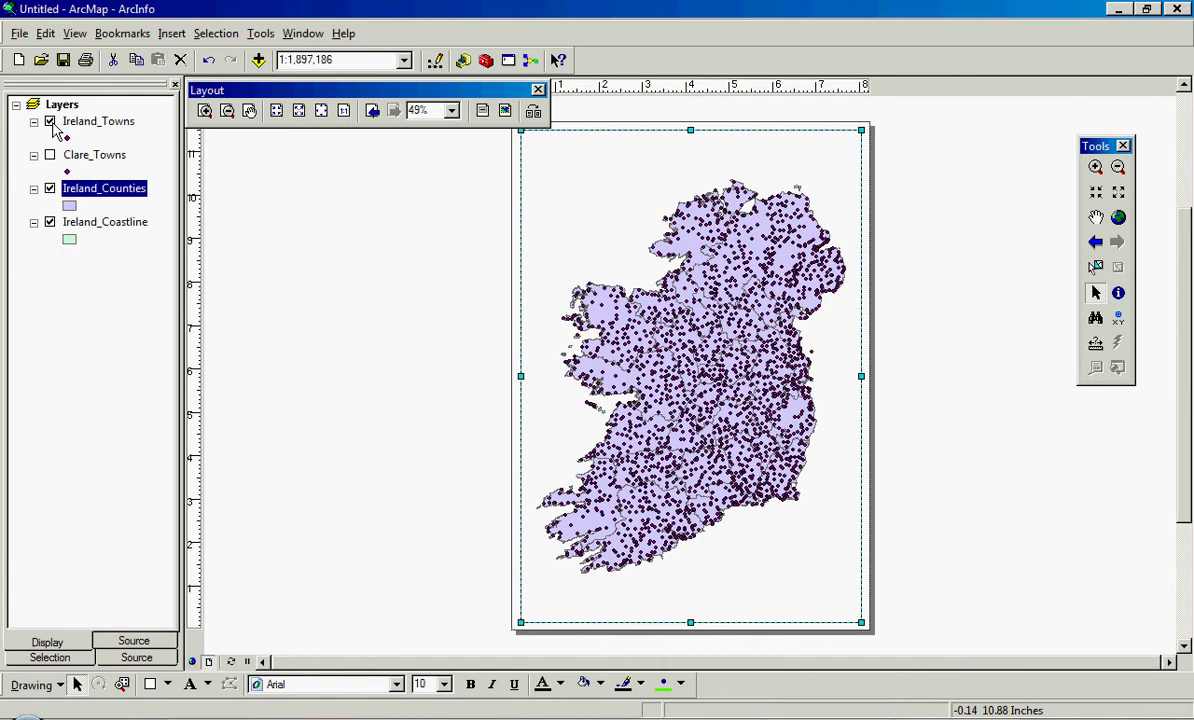
Turn off the Ireland_Towns layer and turn on Clare_Towns
{"action": "left_click", "coordinate": [50, 122]}
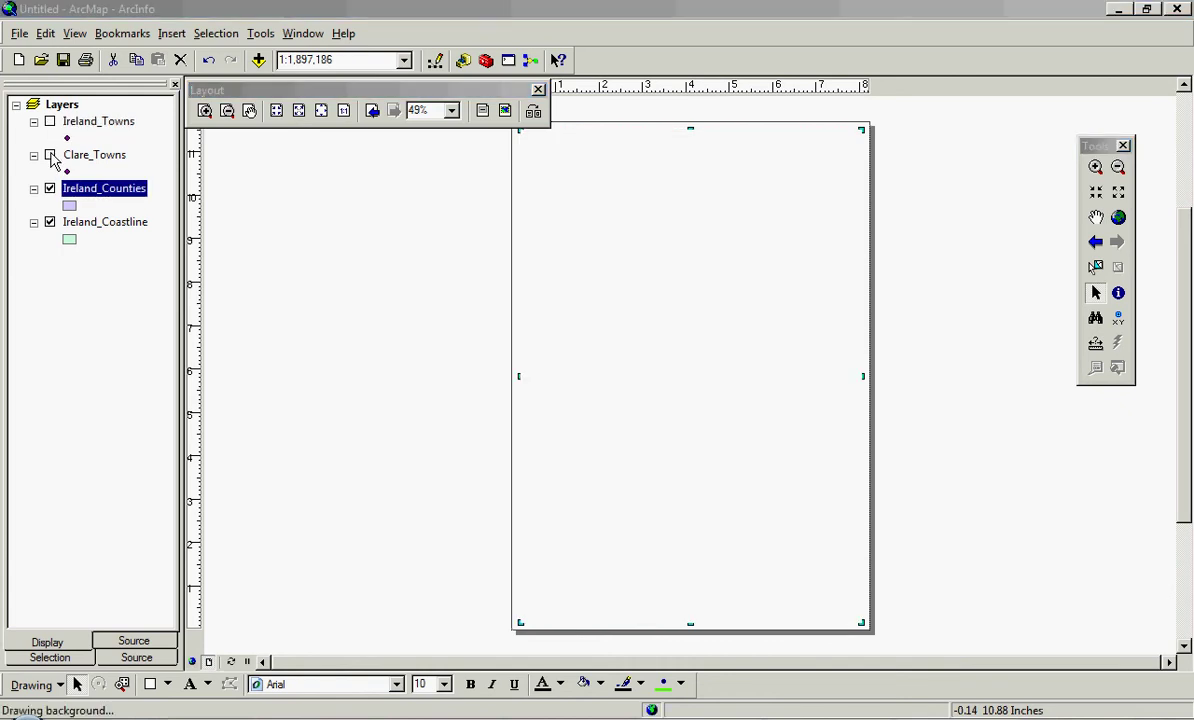
{"action": "left_click", "coordinate": [50, 155]}
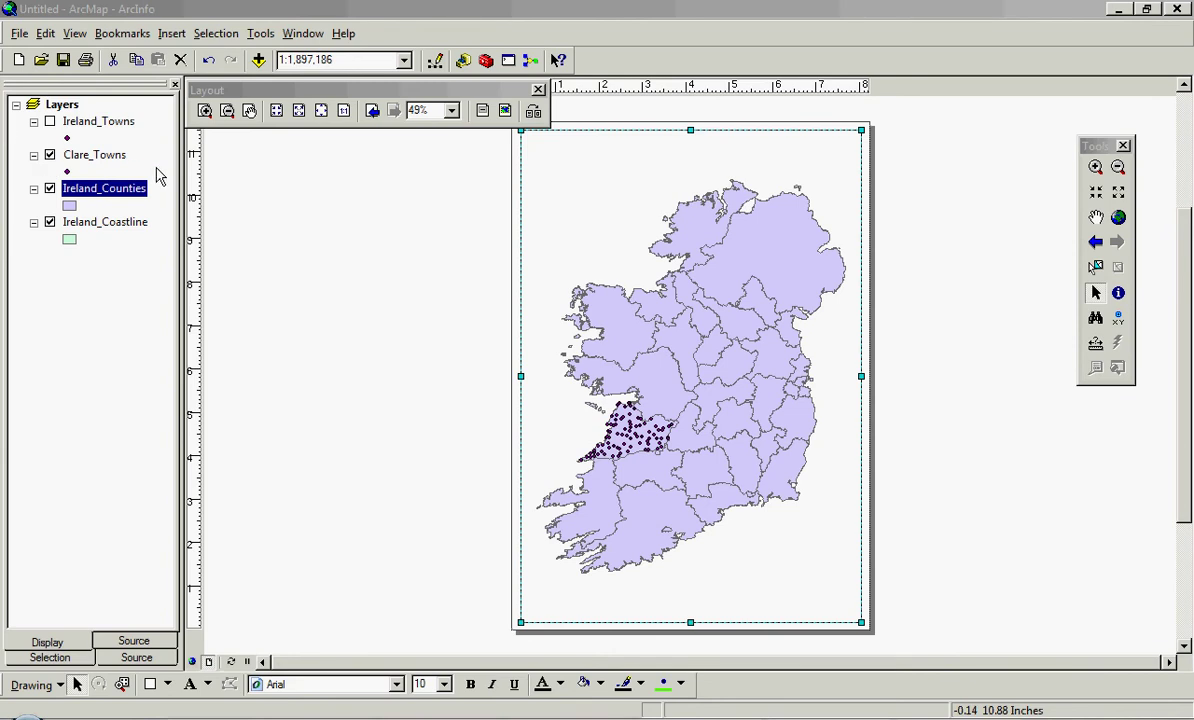
Set Landscape orientation in Page and Print Setup and confirm
{"action": "left_click", "coordinate": [20, 33]}
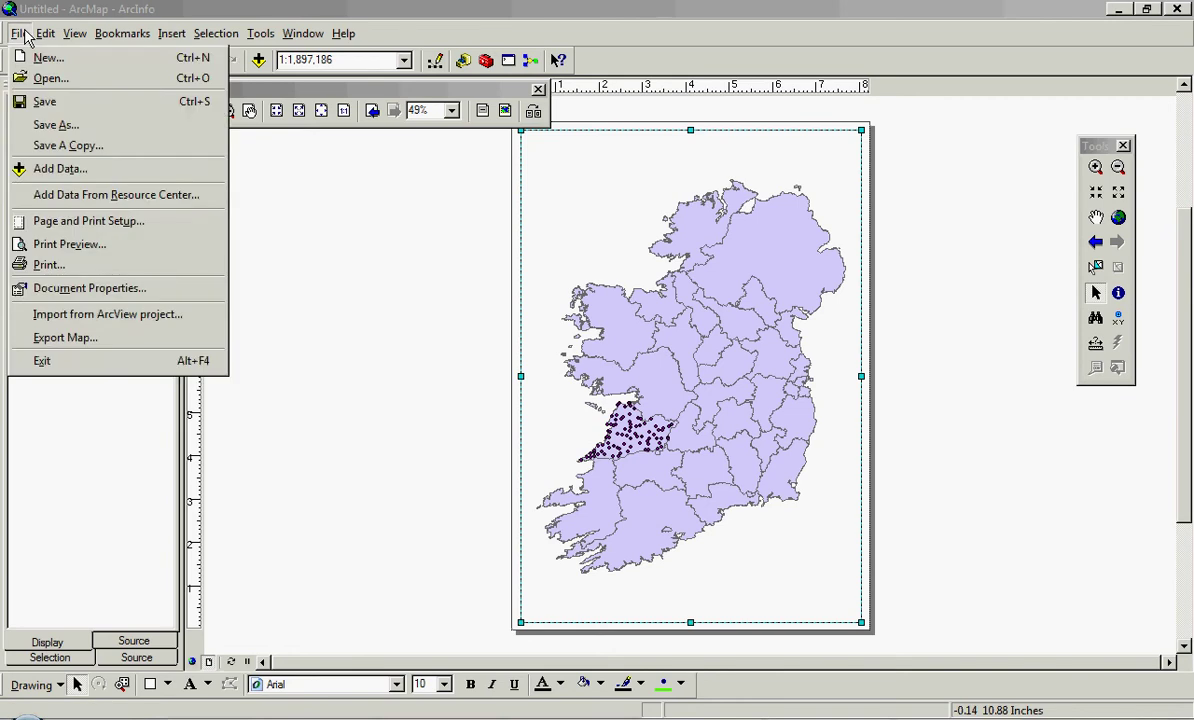
{"action": "left_click", "coordinate": [70, 228]}
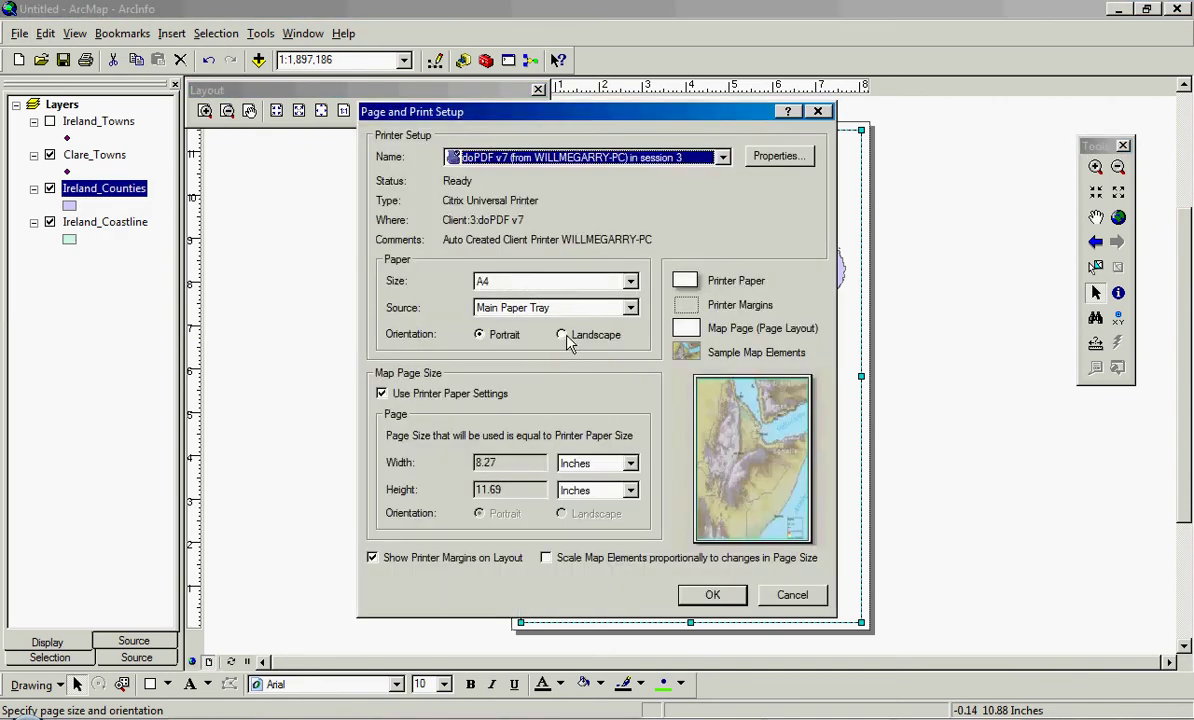
{"action": "left_click", "coordinate": [566, 339]}
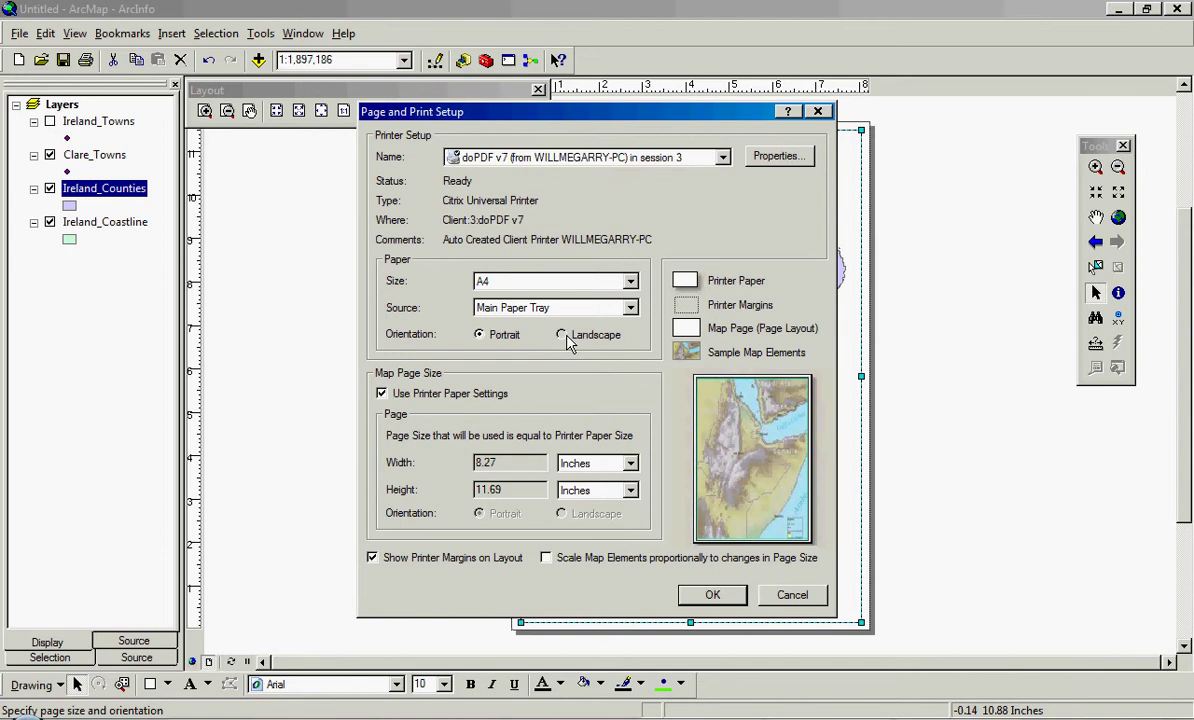
{"action": "left_click", "coordinate": [712, 594]}
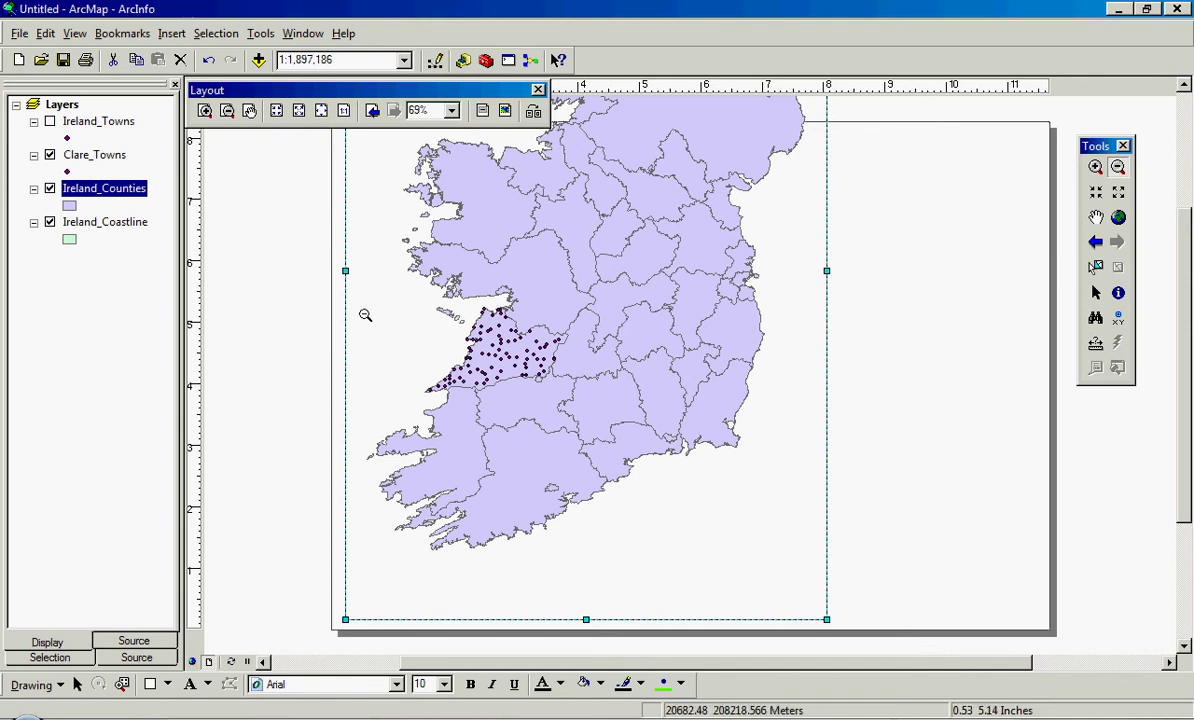
Zoom out the layout and resize the map frame to fit the landscape page
{"action": "left_click", "coordinate": [451, 327]}
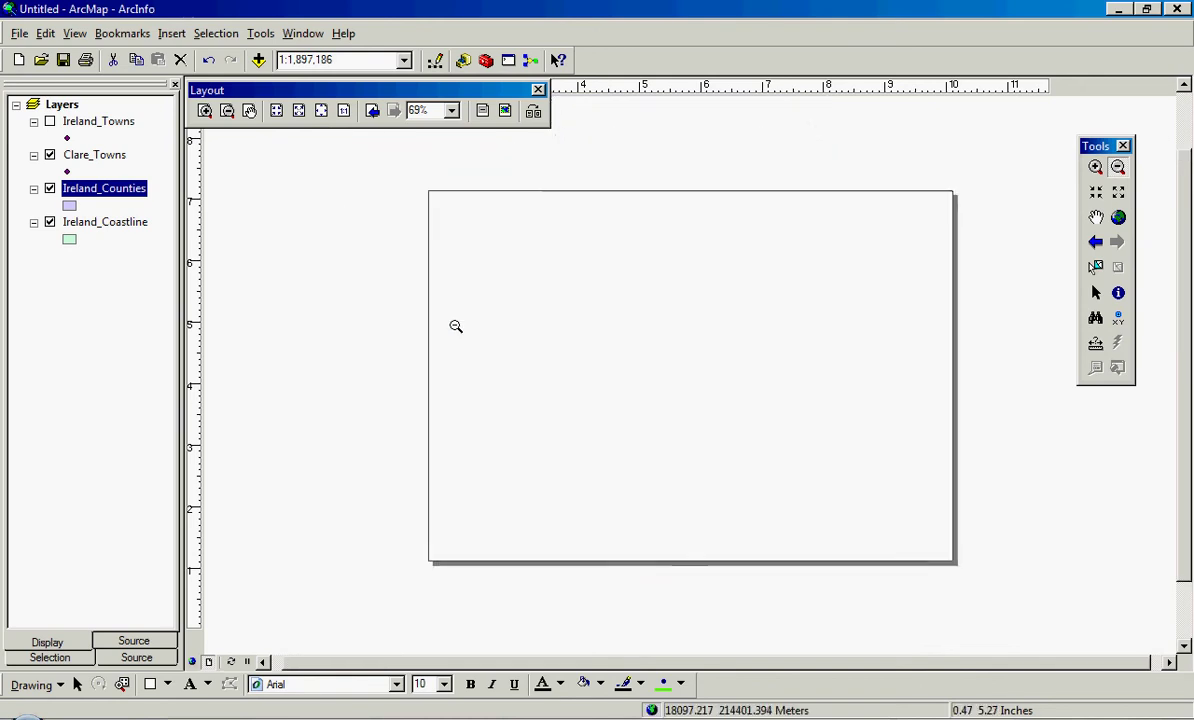
{"action": "left_click", "coordinate": [793, 322]}
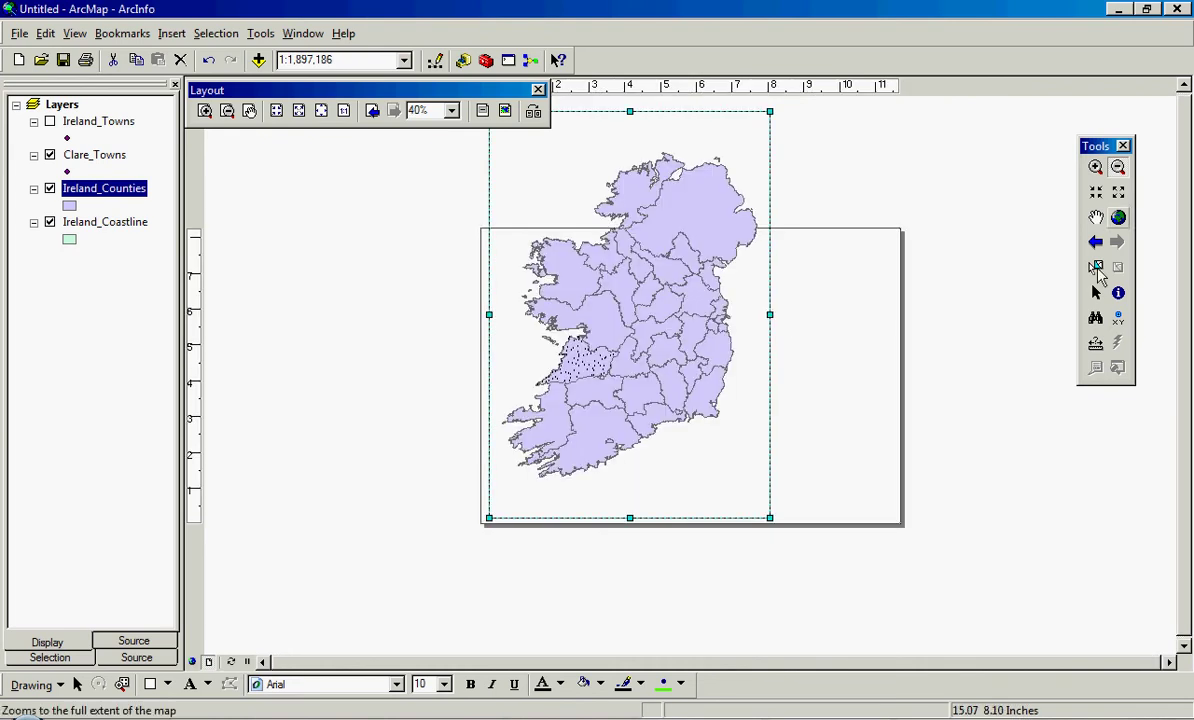
{"action": "left_click", "coordinate": [1094, 293]}
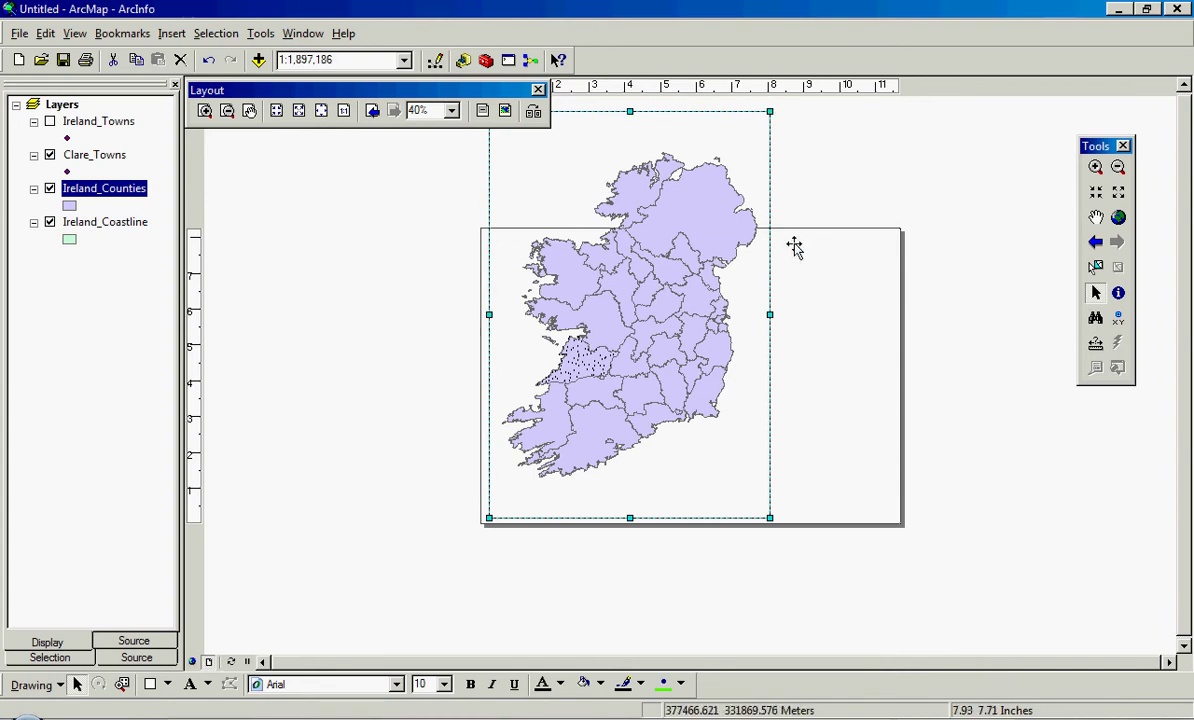
{"action": "left_click_drag", "start_coordinate": [884, 250], "coordinate": [899, 238]}
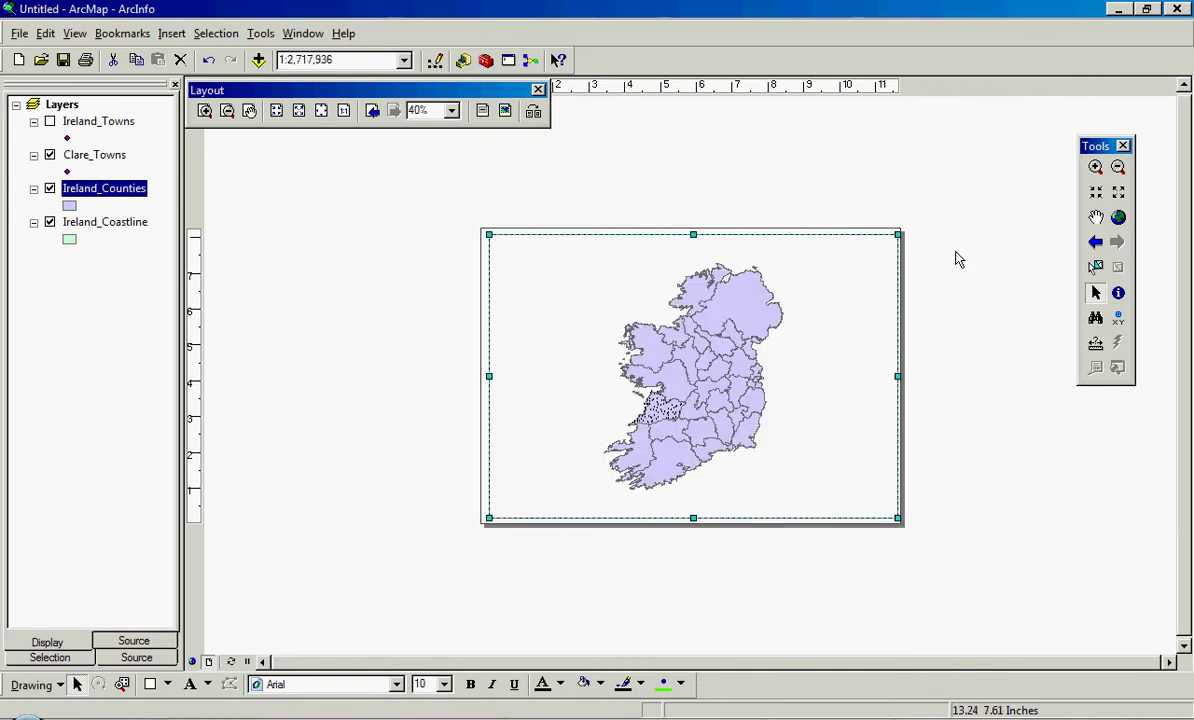
Zoom the map in on County Clare and pan to centre its town points
{"action": "left_click", "coordinate": [1096, 168]}
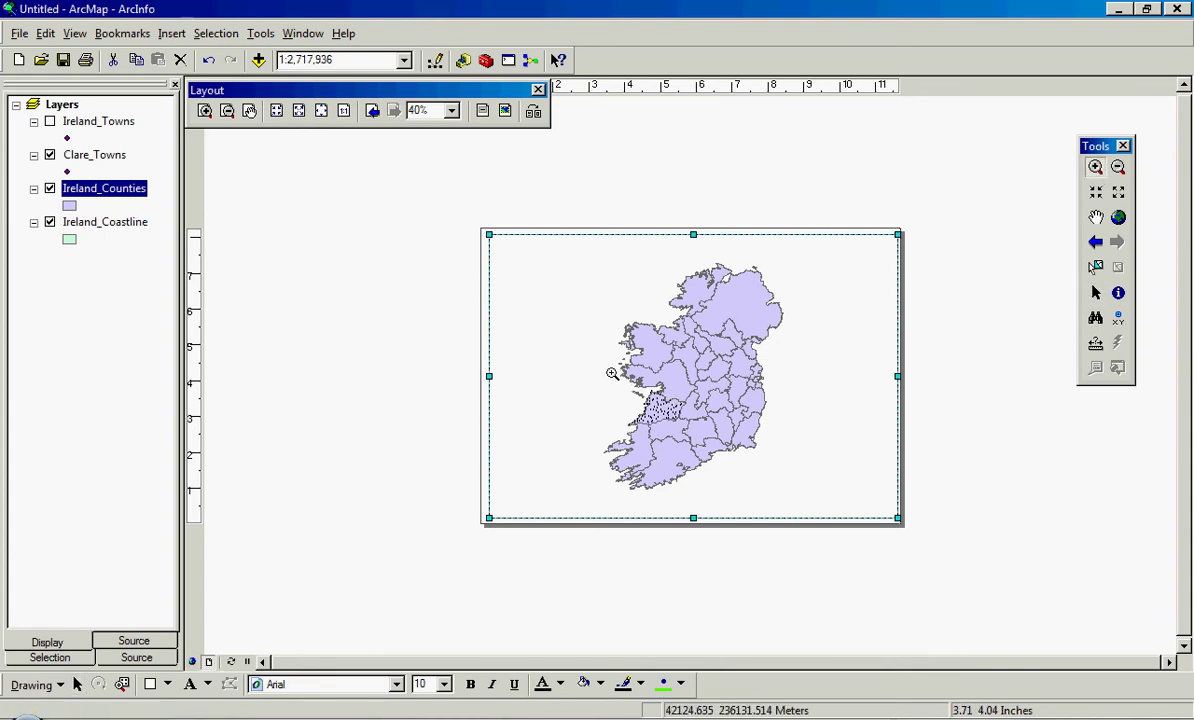
{"action": "left_click_drag", "start_coordinate": [611, 373], "coordinate": [700, 434]}
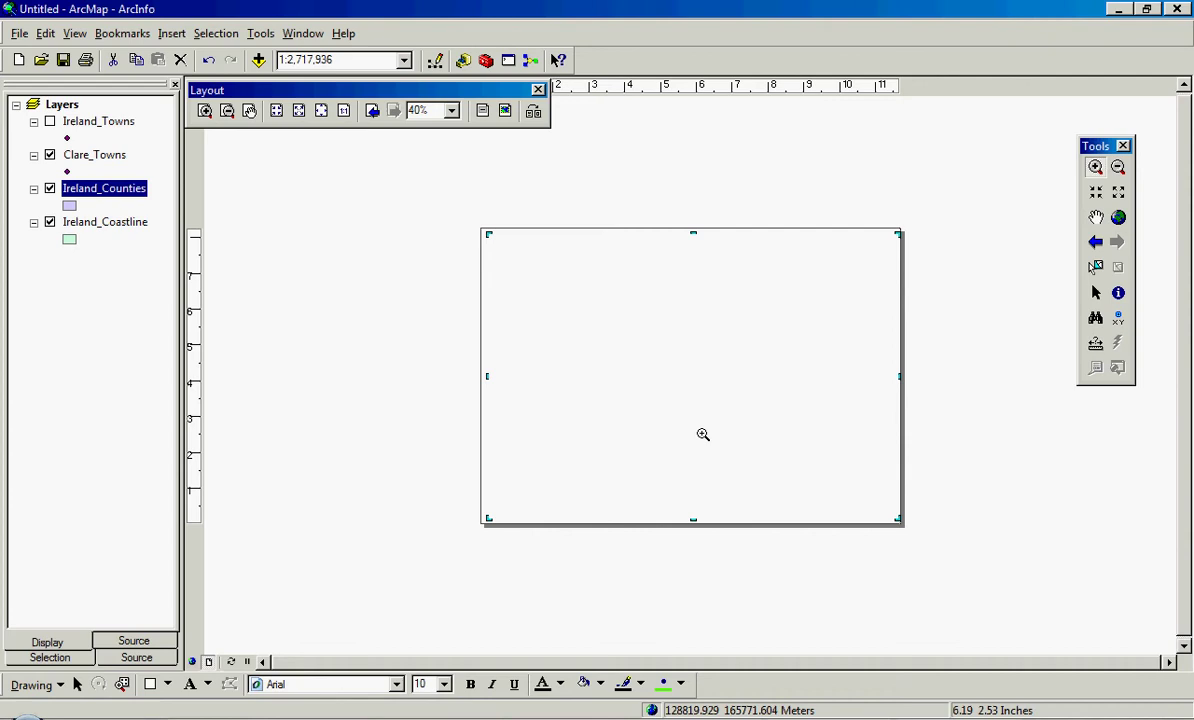
{"action": "left_click", "coordinate": [1096, 218]}
{"action": "mouse_move", "coordinate": [718, 388]}
{"action": "left_mouse_down"}
{"action": "mouse_move", "coordinate": [688, 354]}
{"action": "mouse_move", "coordinate": [655, 344]}
{"action": "left_mouse_up"}
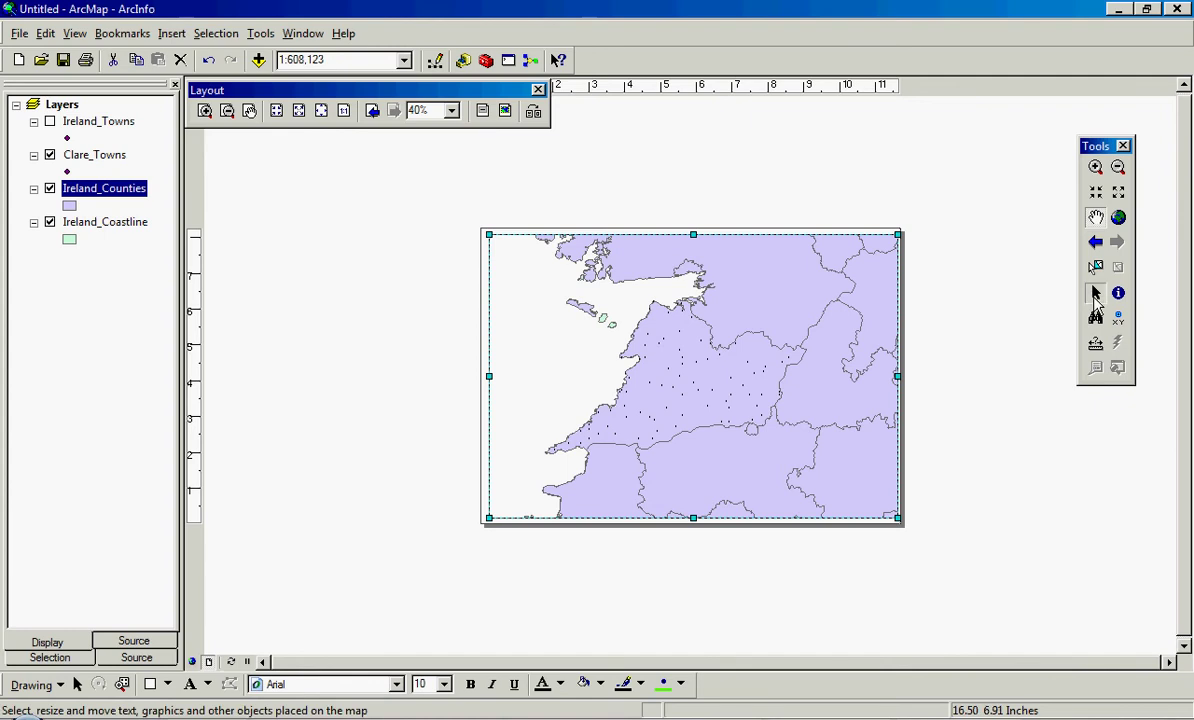
{"action": "left_click", "coordinate": [1097, 290]}
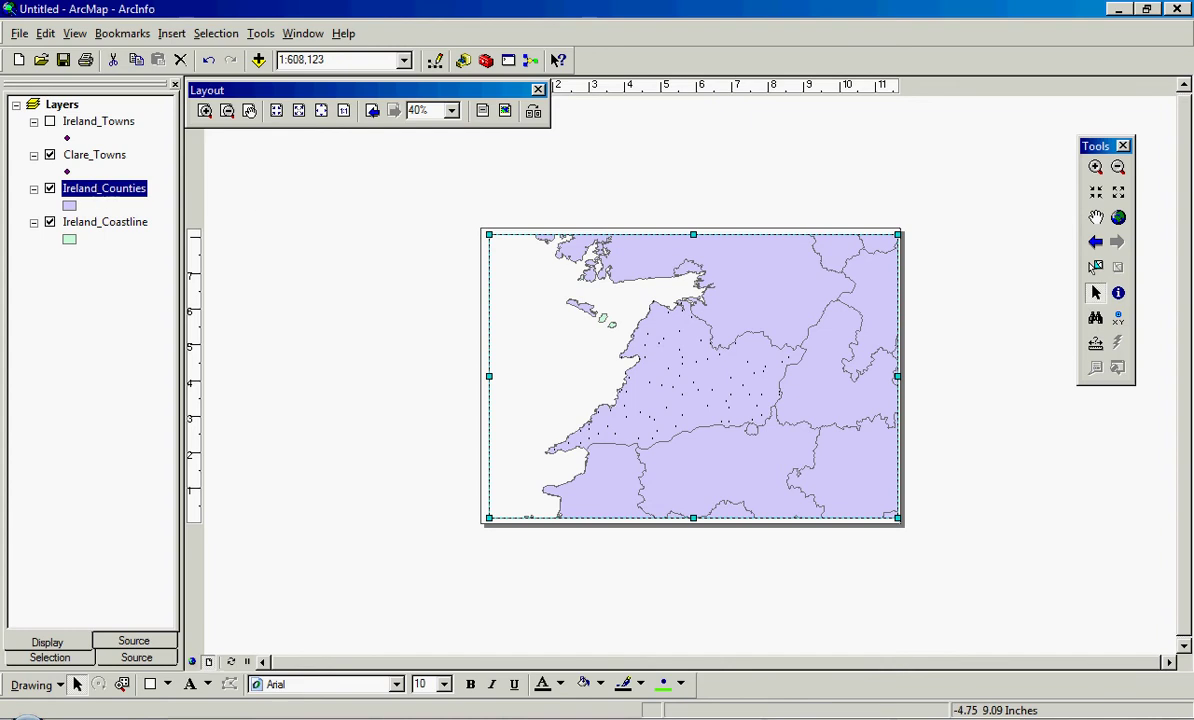
Symbolize Ireland_Counties by unique values of NAME, adding all county values
{"action": "right_click", "coordinate": [92, 188]}
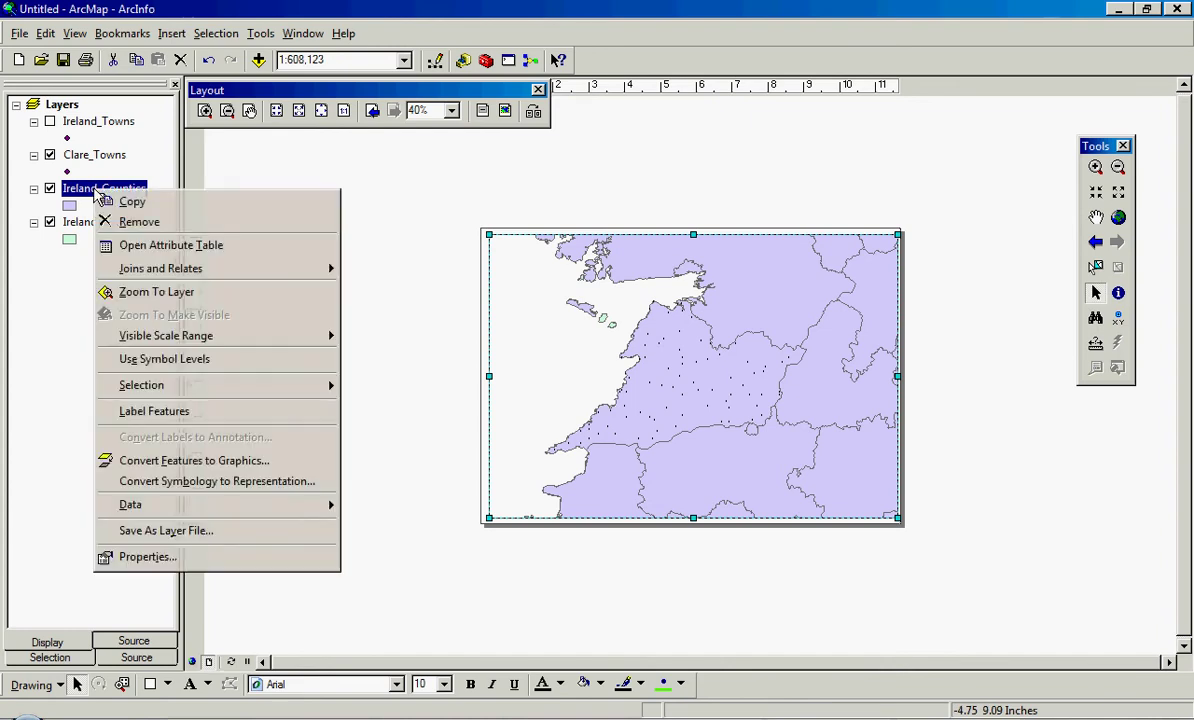
{"action": "left_click", "coordinate": [158, 561]}
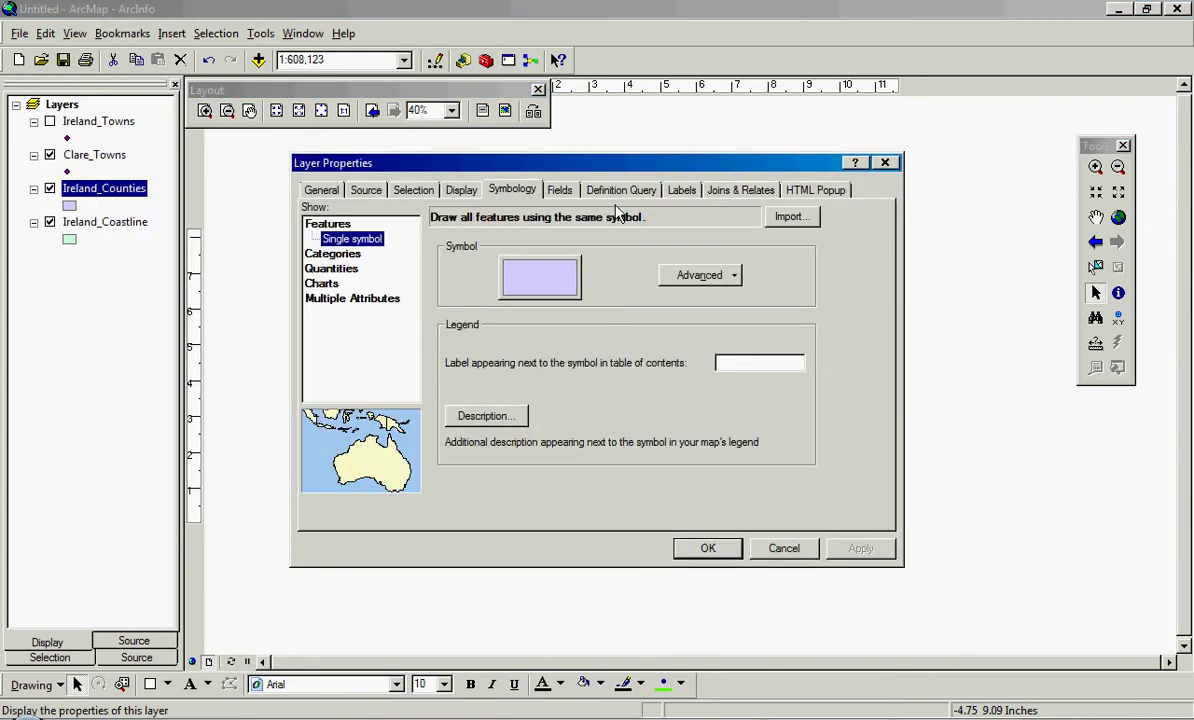
{"action": "left_click", "coordinate": [332, 254]}
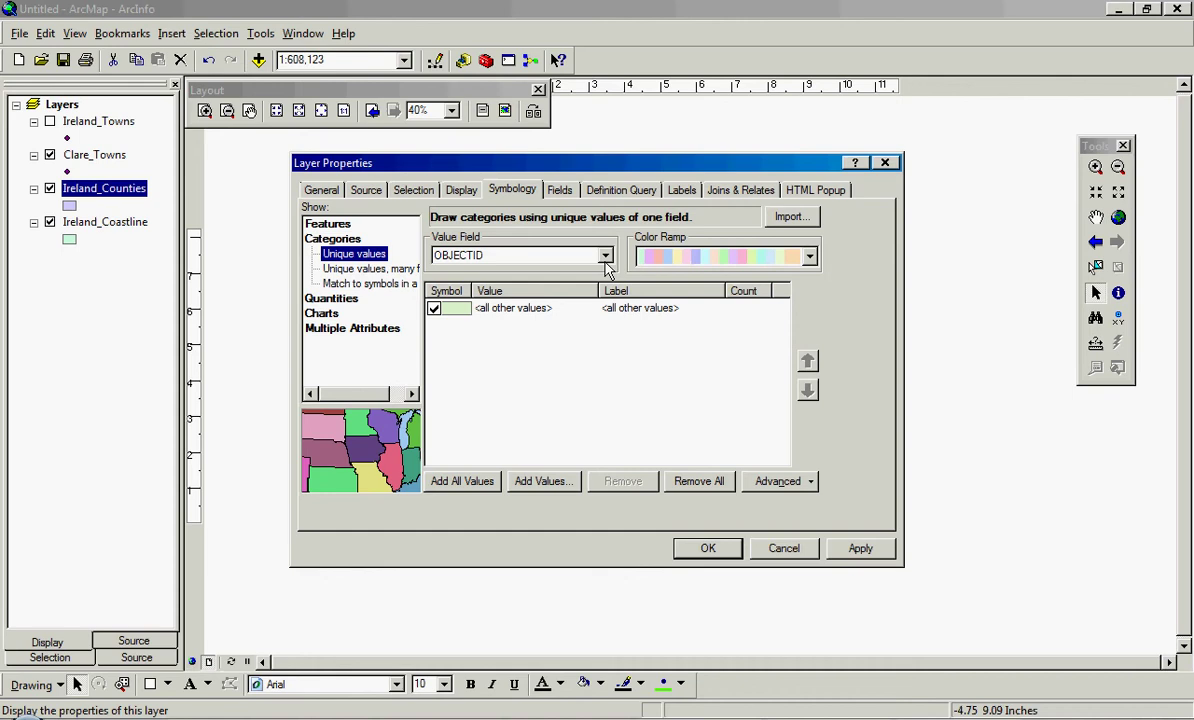
{"action": "left_click", "coordinate": [607, 256]}
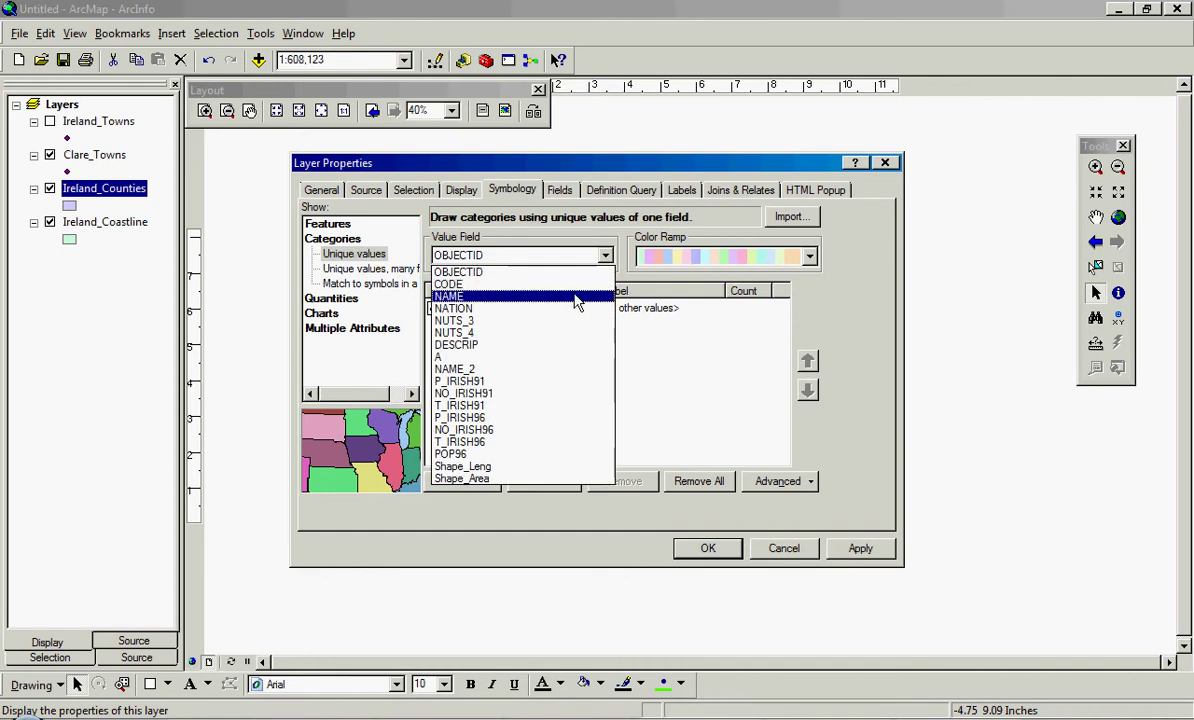
{"action": "left_click", "coordinate": [578, 297]}
{"action": "left_click", "coordinate": [461, 481]}
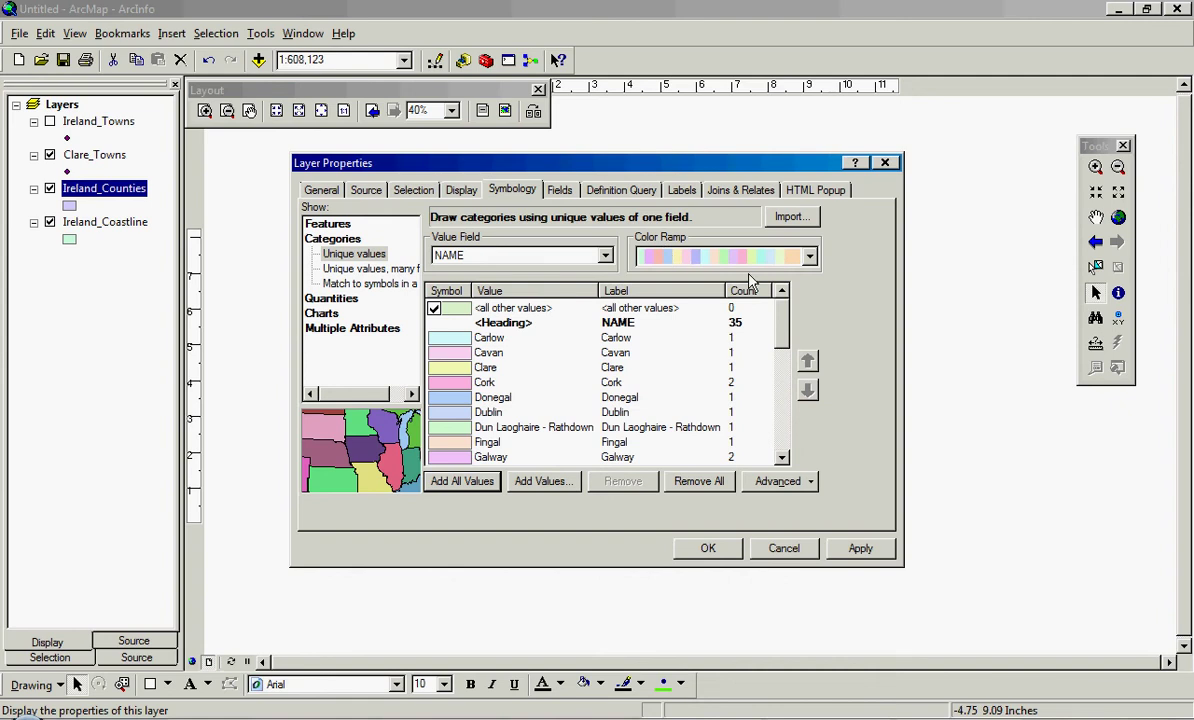
{"action": "left_click", "coordinate": [860, 548]}
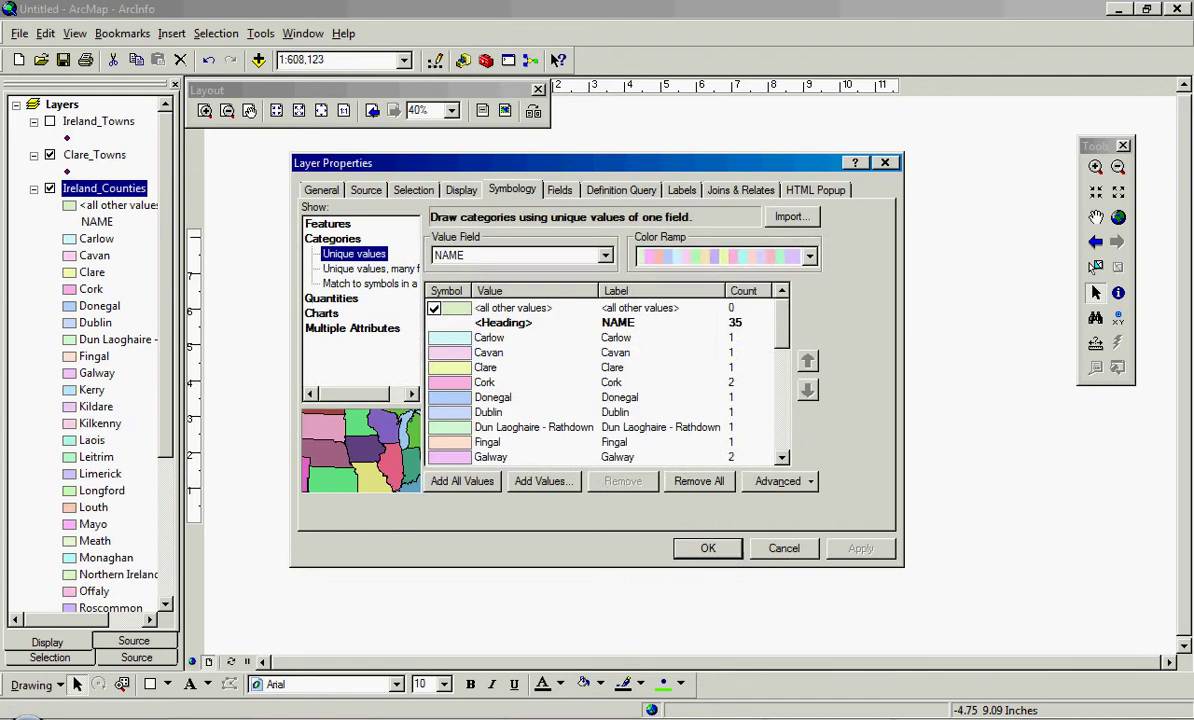
{"action": "key", "text": "Return"}
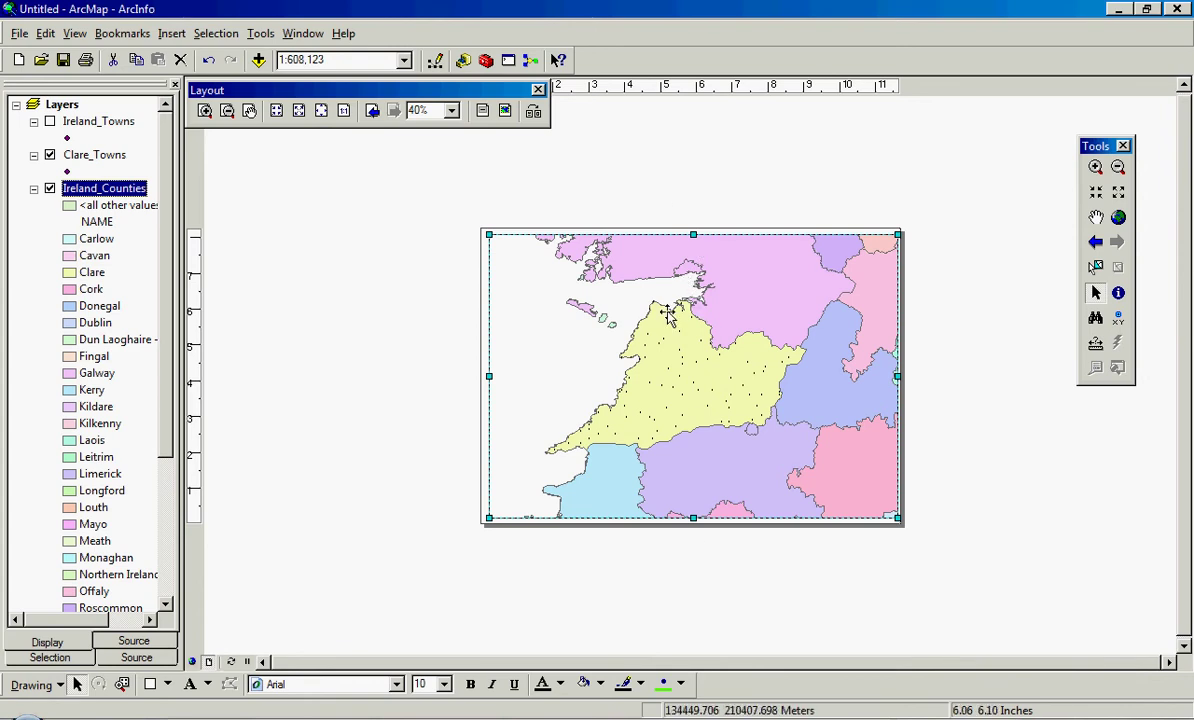
Fixed-zoom in twice and nudge the map right so Clare fills the frame at ~1:389,199
{"action": "left_click", "coordinate": [1104, 199]}
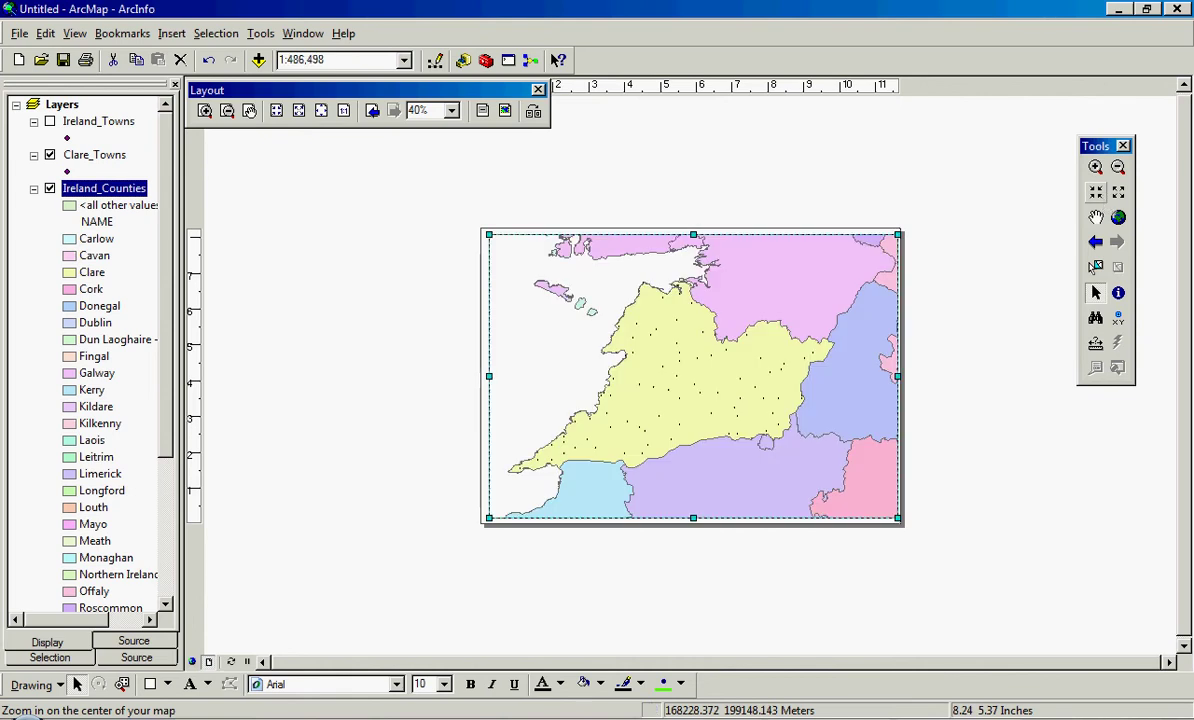
{"action": "left_click", "coordinate": [1104, 199]}
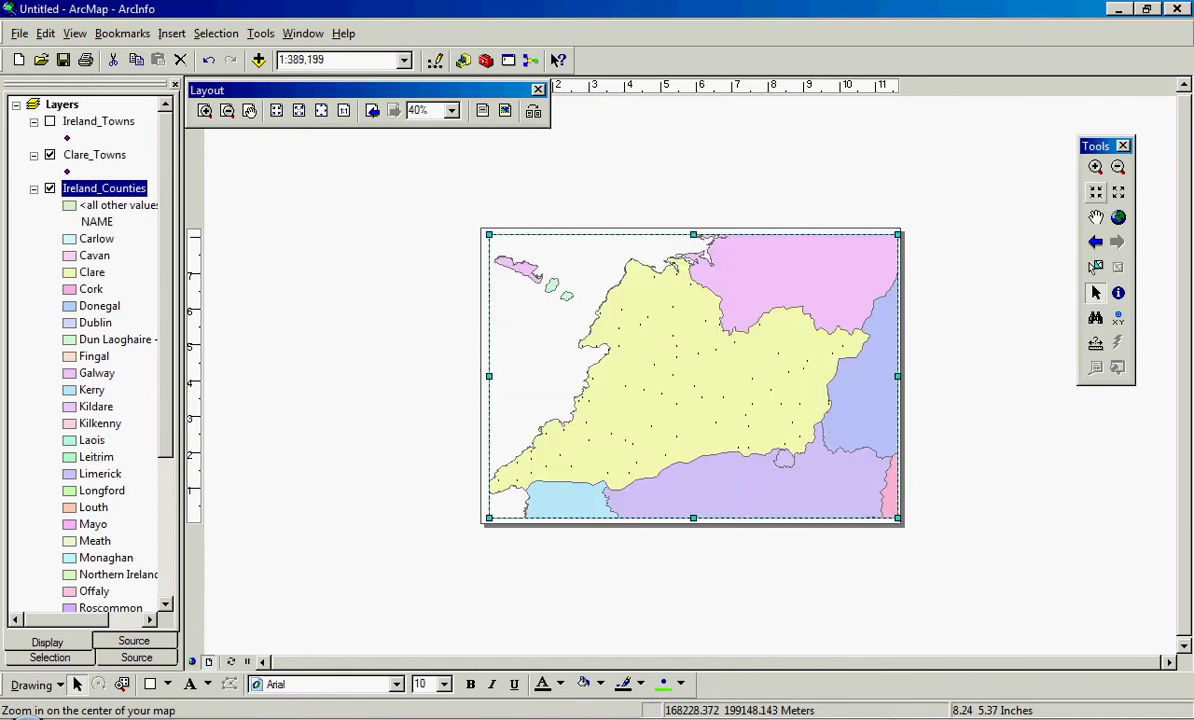
{"action": "left_click", "coordinate": [1096, 217]}
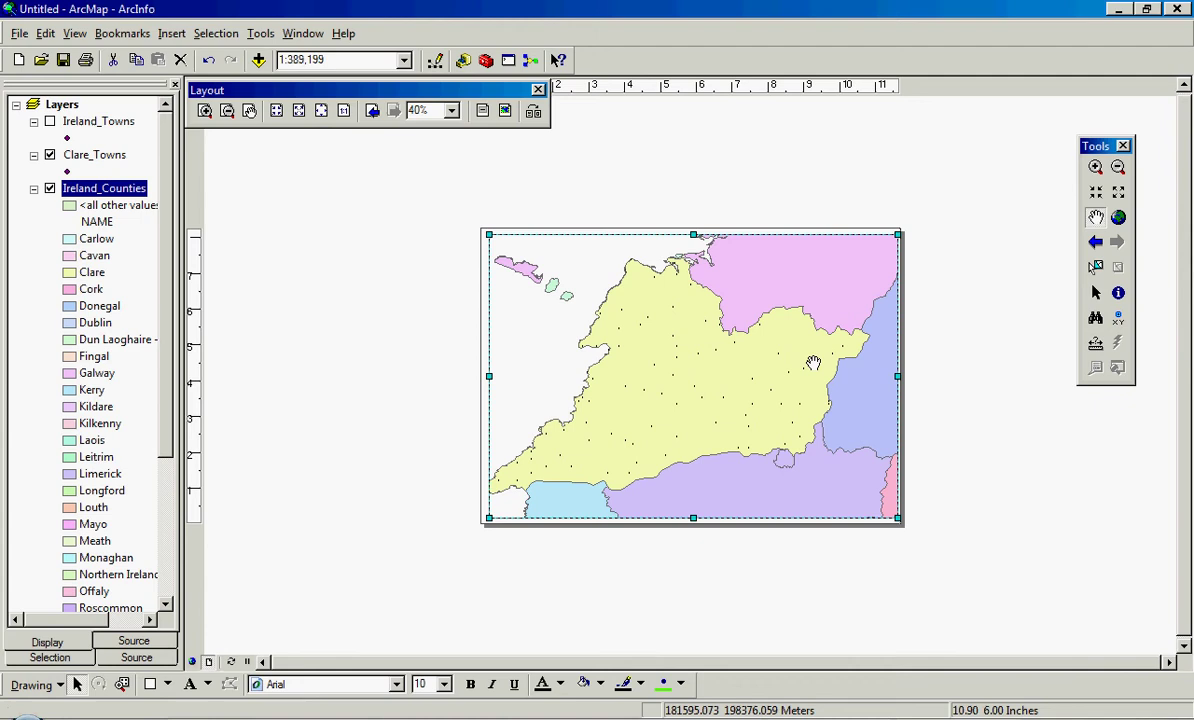
{"action": "left_click_drag", "start_coordinate": [802, 371], "coordinate": [820, 368]}
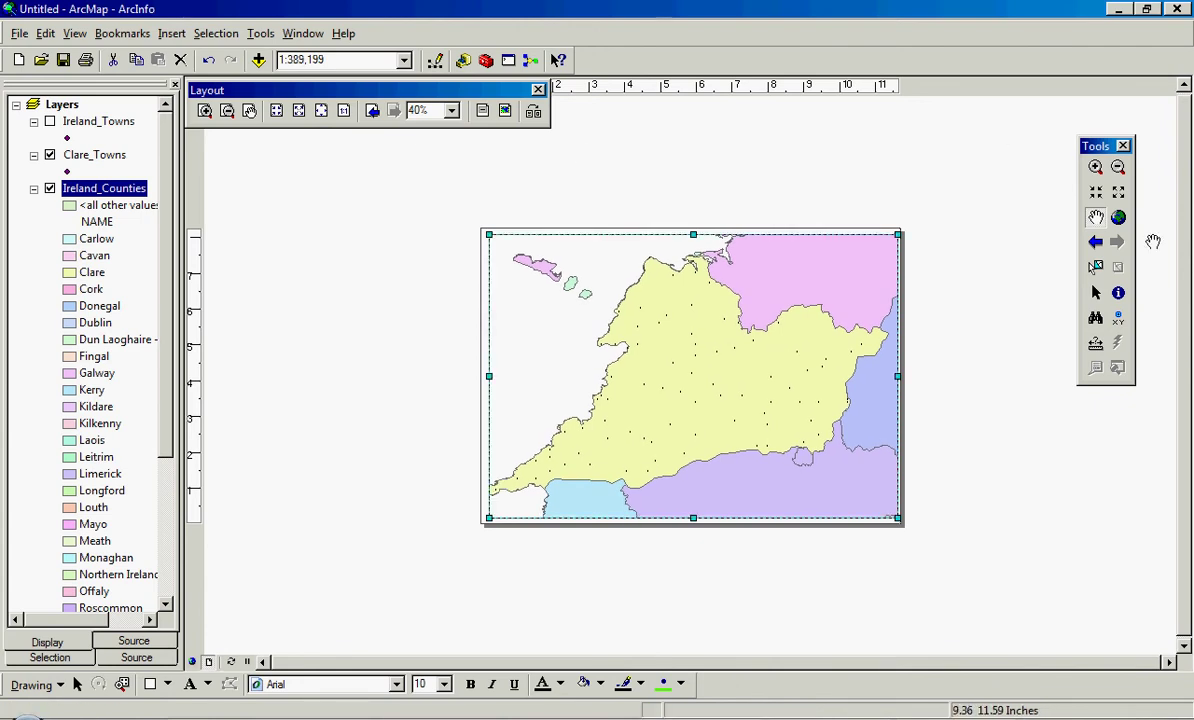
{"action": "left_click", "coordinate": [1096, 292]}
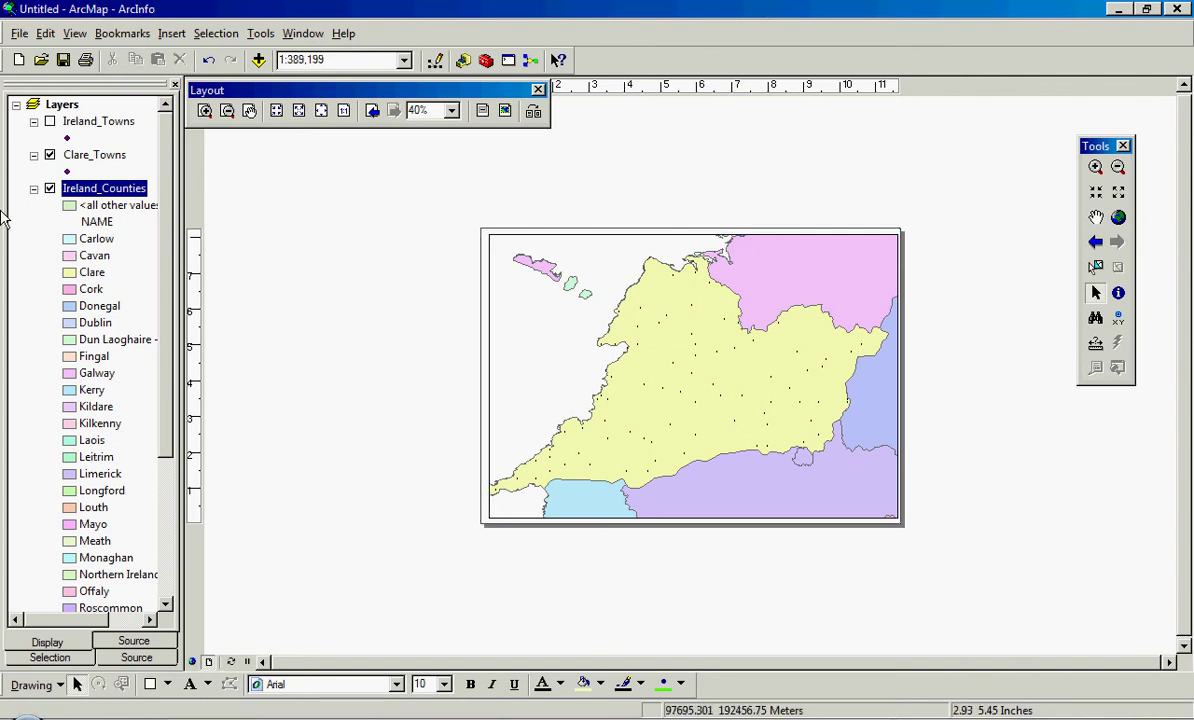
In Clare_Towns symbology, change the town marker to the Square 1 symbol
{"action": "left_click", "coordinate": [34, 188]}
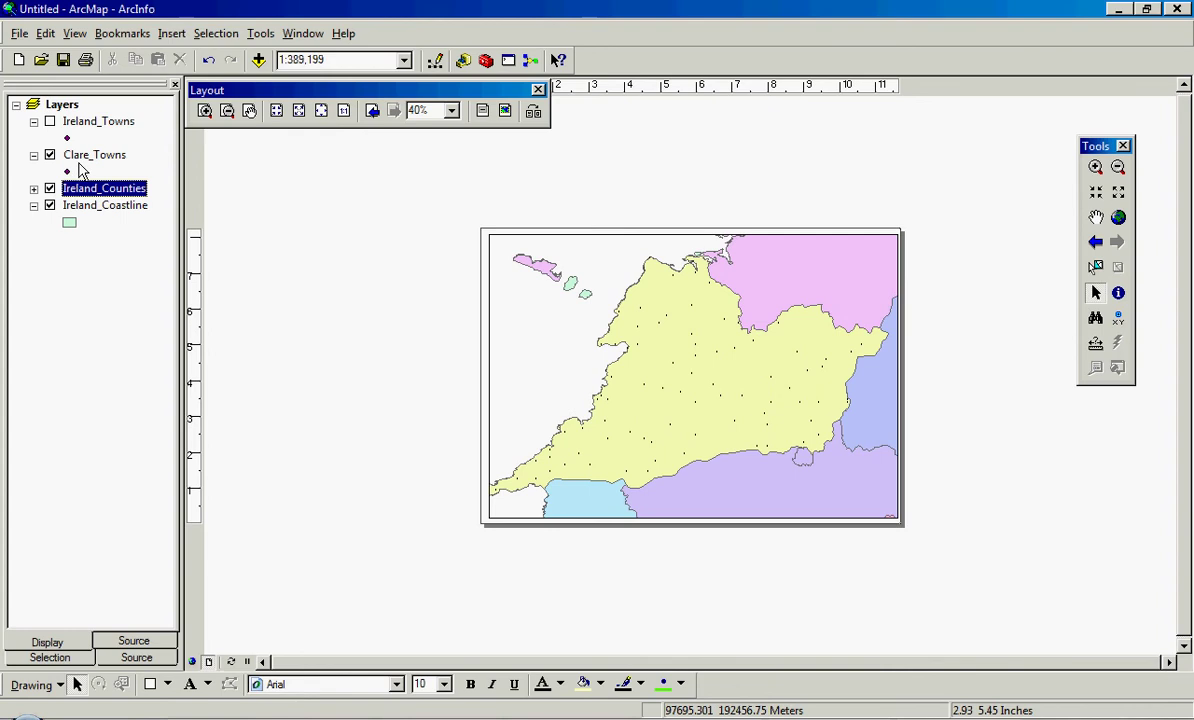
{"action": "left_click", "coordinate": [67, 171]}
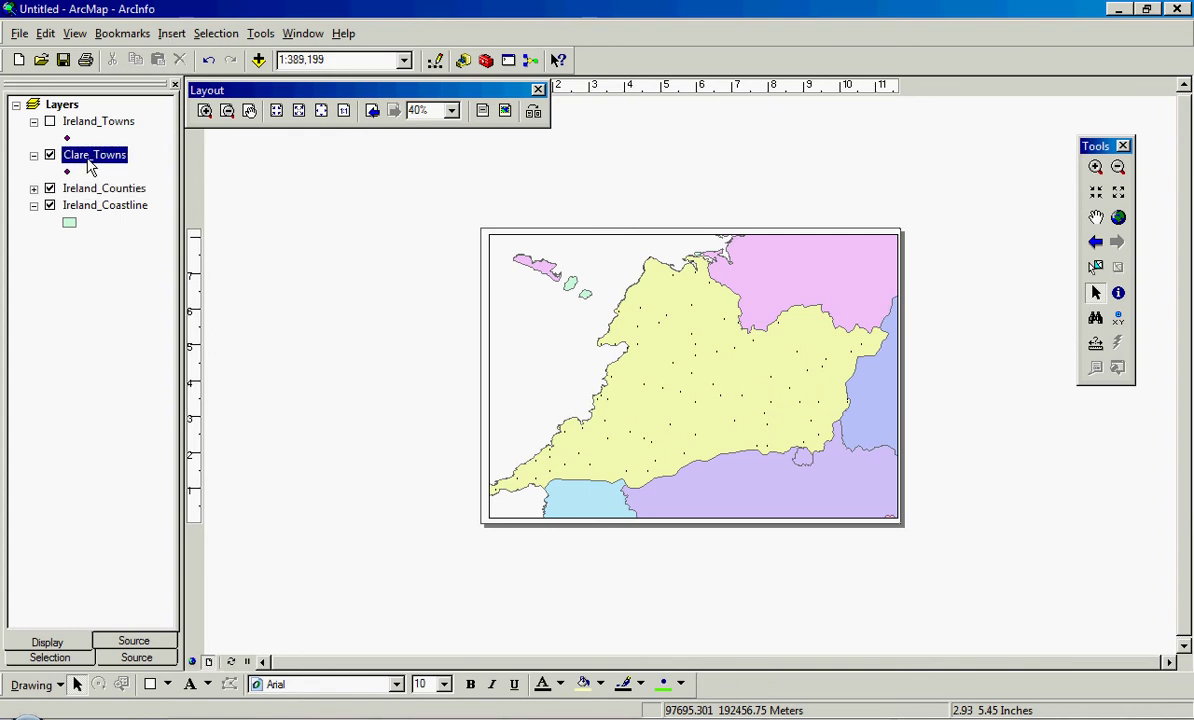
{"action": "right_click", "coordinate": [88, 162]}
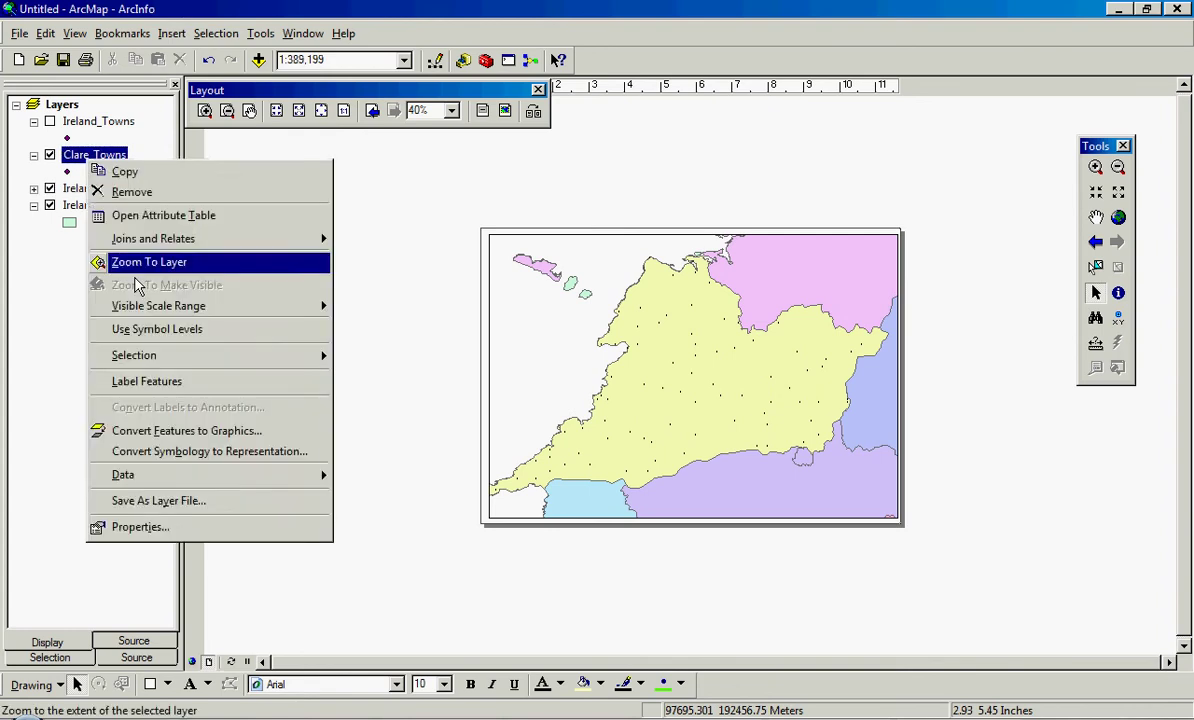
{"action": "left_click", "coordinate": [165, 530]}
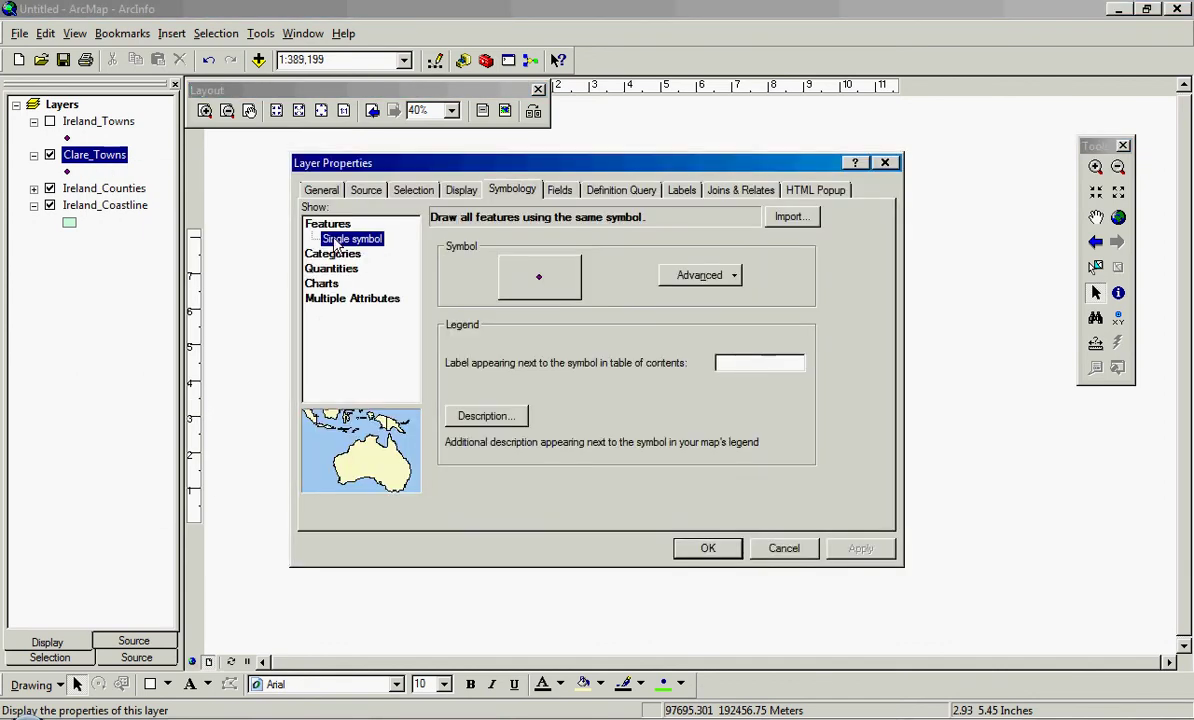
{"action": "left_click", "coordinate": [536, 262]}
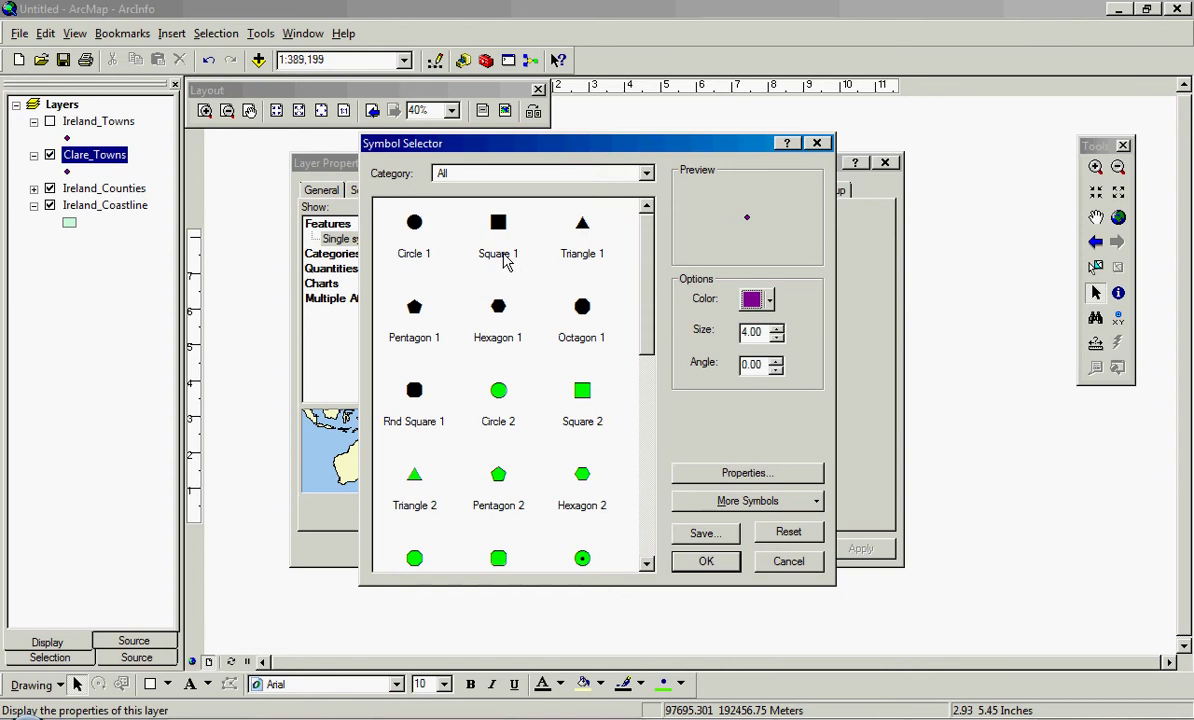
{"action": "left_click", "coordinate": [502, 245]}
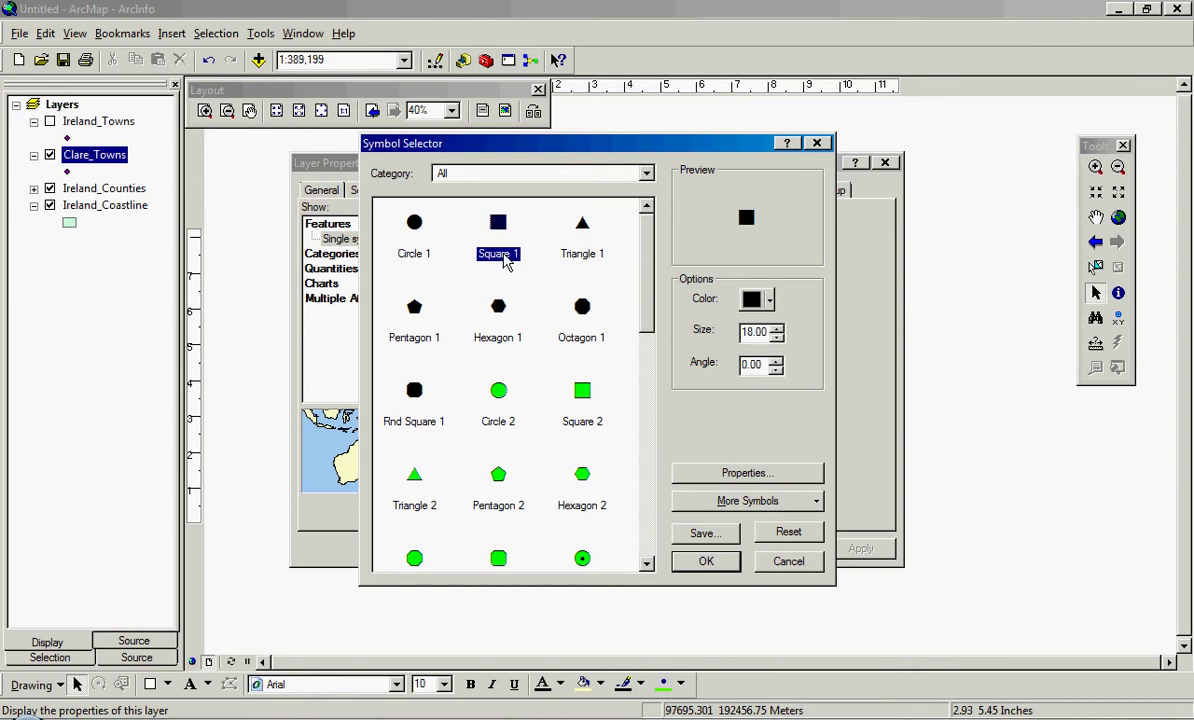
Make the square marker dark grey at size 4 and apply it
{"action": "left_click", "coordinate": [769, 301]}
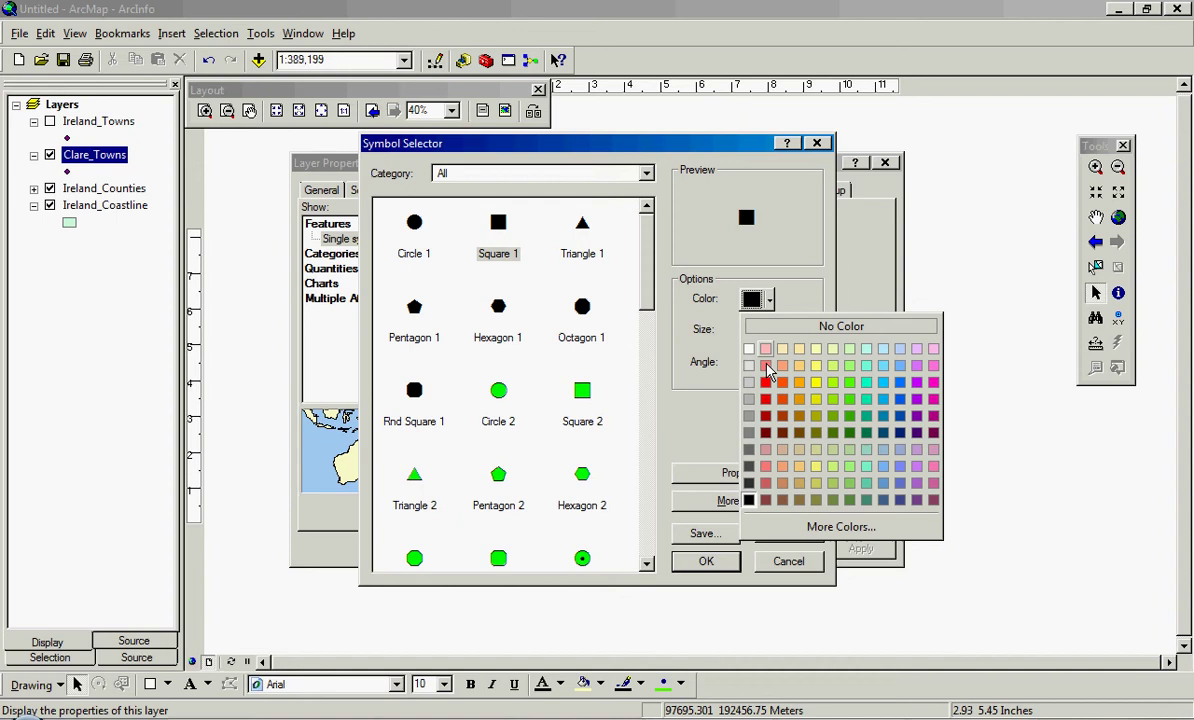
{"action": "left_click", "coordinate": [748, 484]}
{"action": "left_click", "coordinate": [777, 338]}
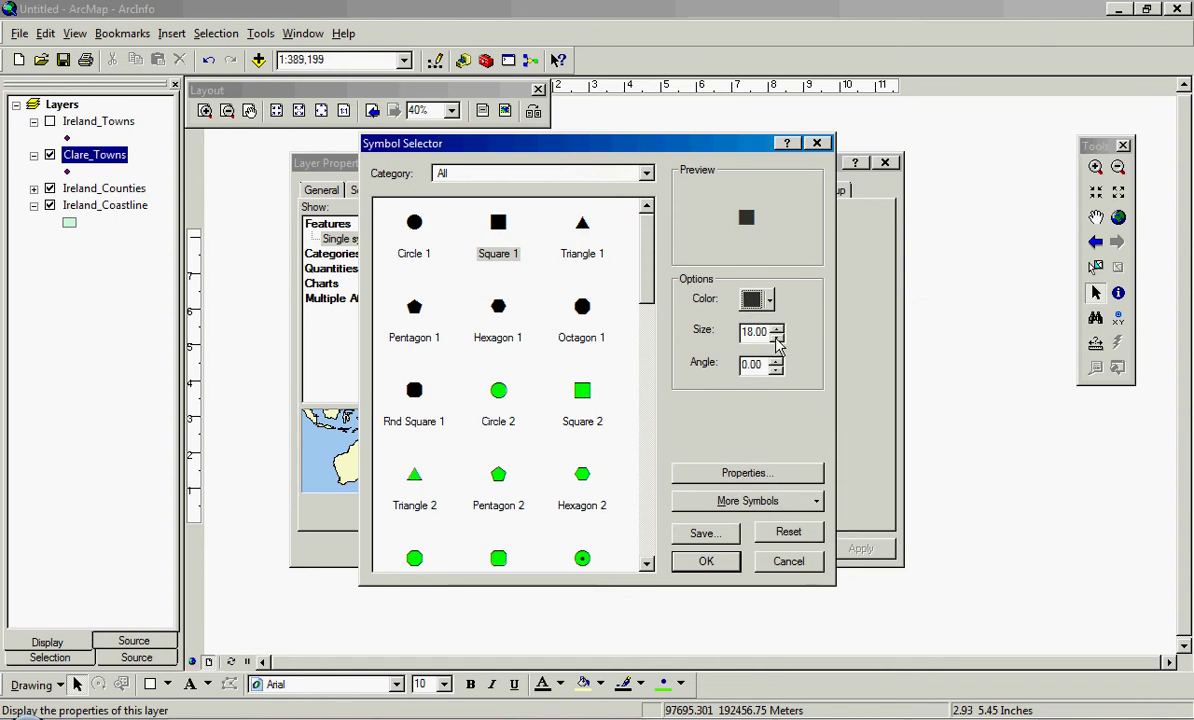
{"action": "left_click", "coordinate": [777, 341]}
{"action": "left_click", "coordinate": [777, 341]}
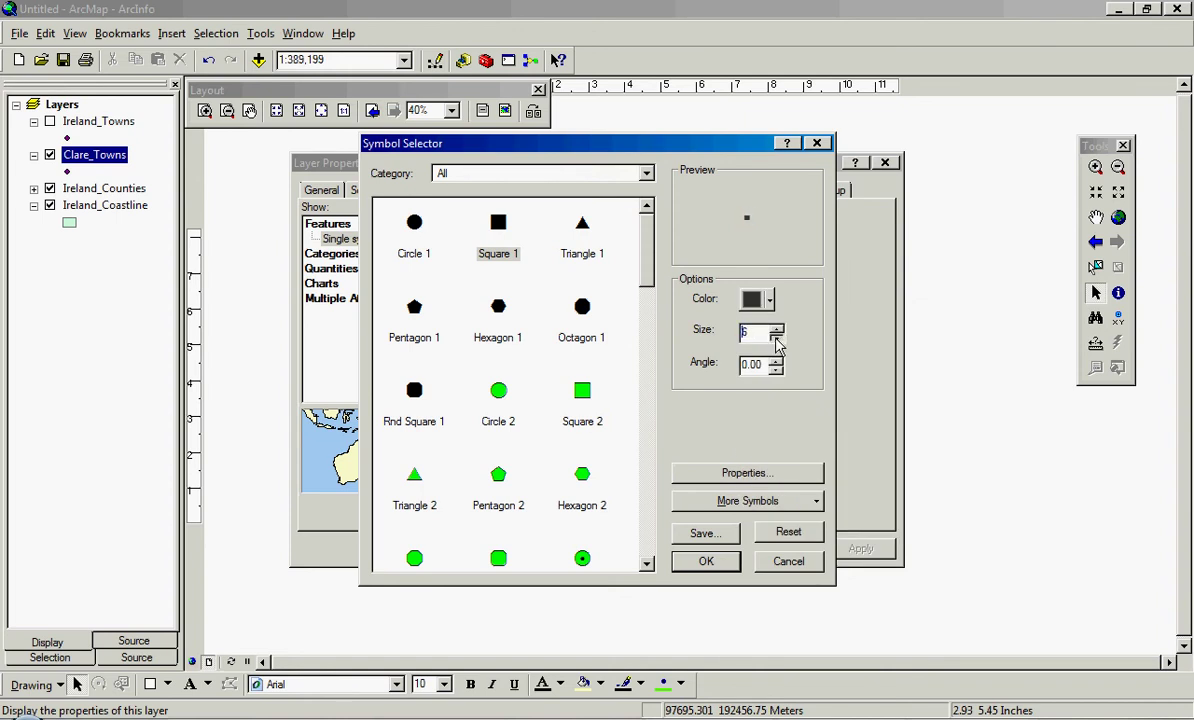
{"action": "left_click", "coordinate": [777, 341]}
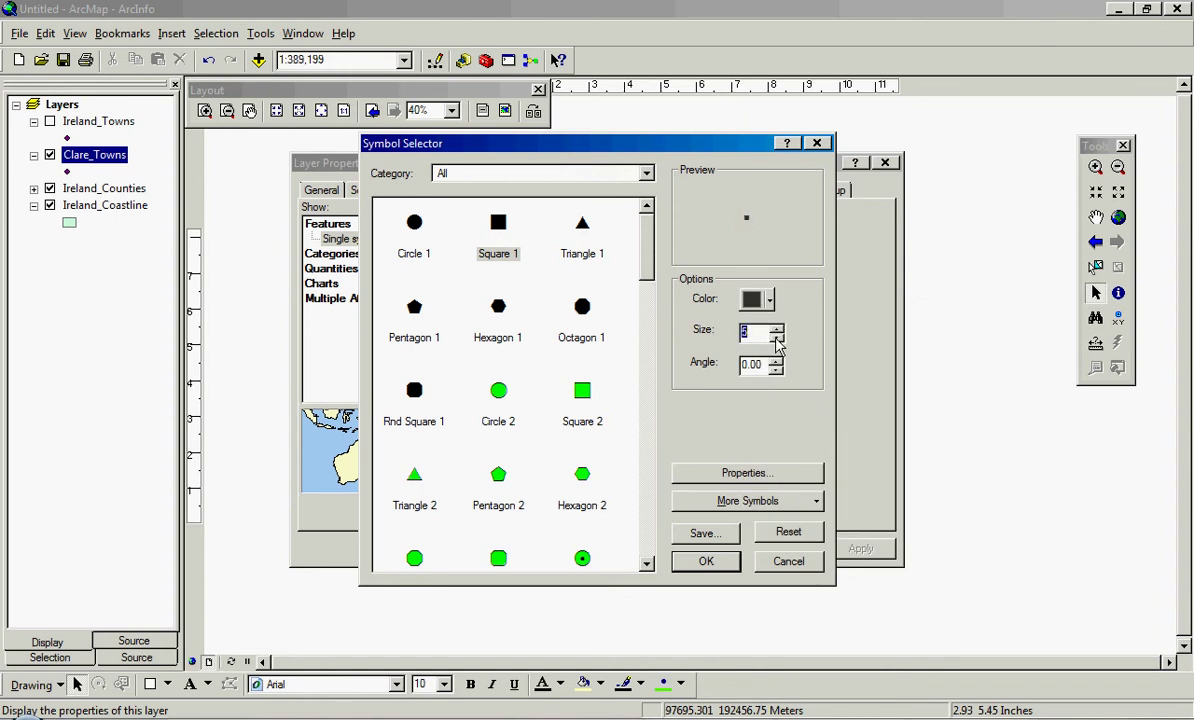
{"action": "left_click", "coordinate": [707, 563]}
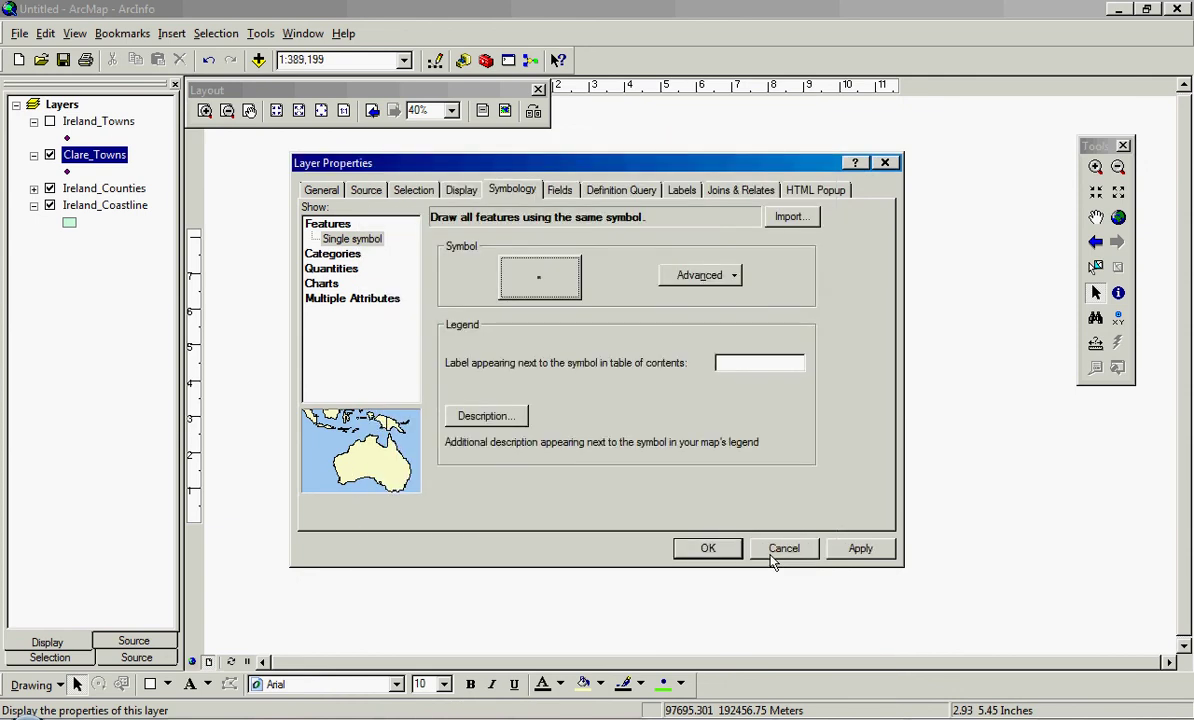
{"action": "left_click", "coordinate": [855, 551]}
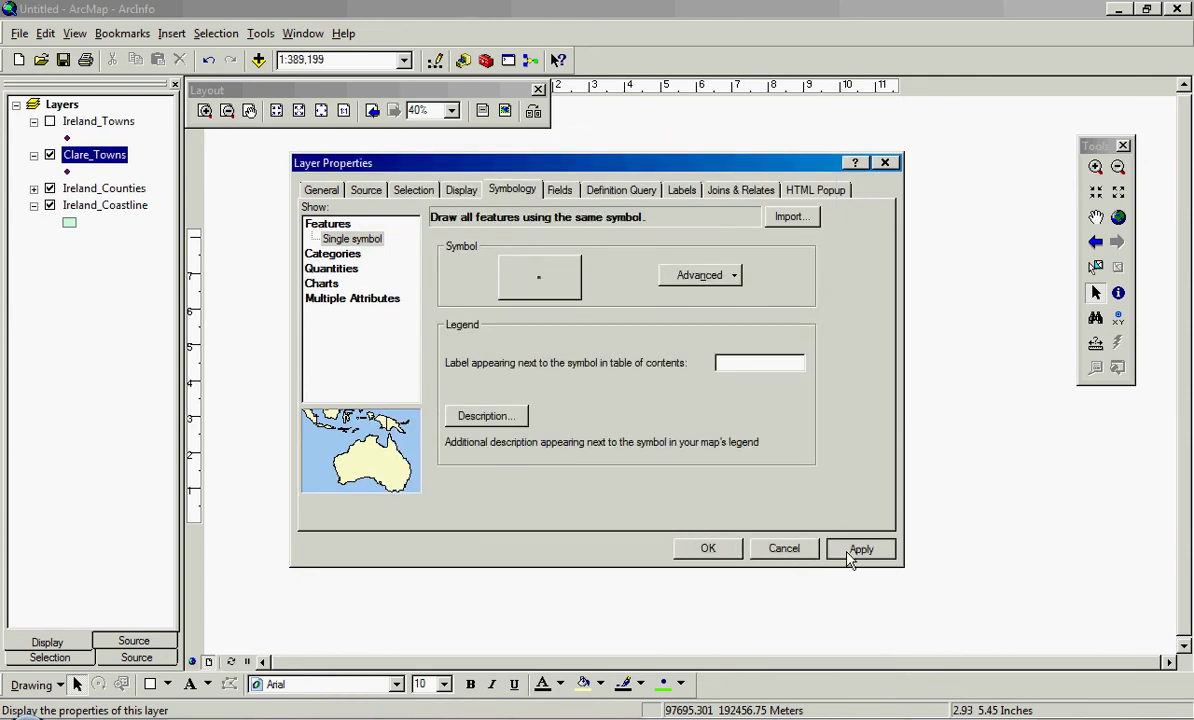
{"action": "left_click", "coordinate": [735, 549]}
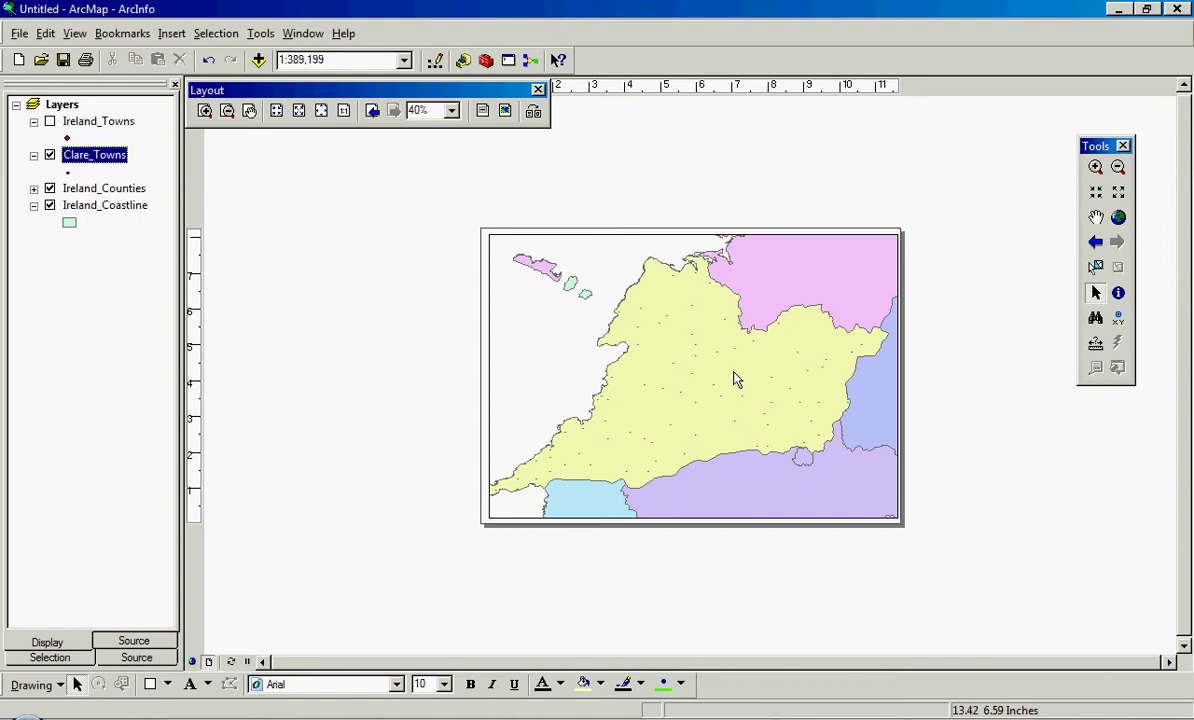
Zoom the layout in and back out with the mouse wheel to inspect the town squares
{"action": "scroll", "coordinate": [686, 428], "scroll_direction": "up", "scroll_amount": 2}
{"action": "scroll", "coordinate": [684, 420], "scroll_direction": "up", "scroll_amount": 1}
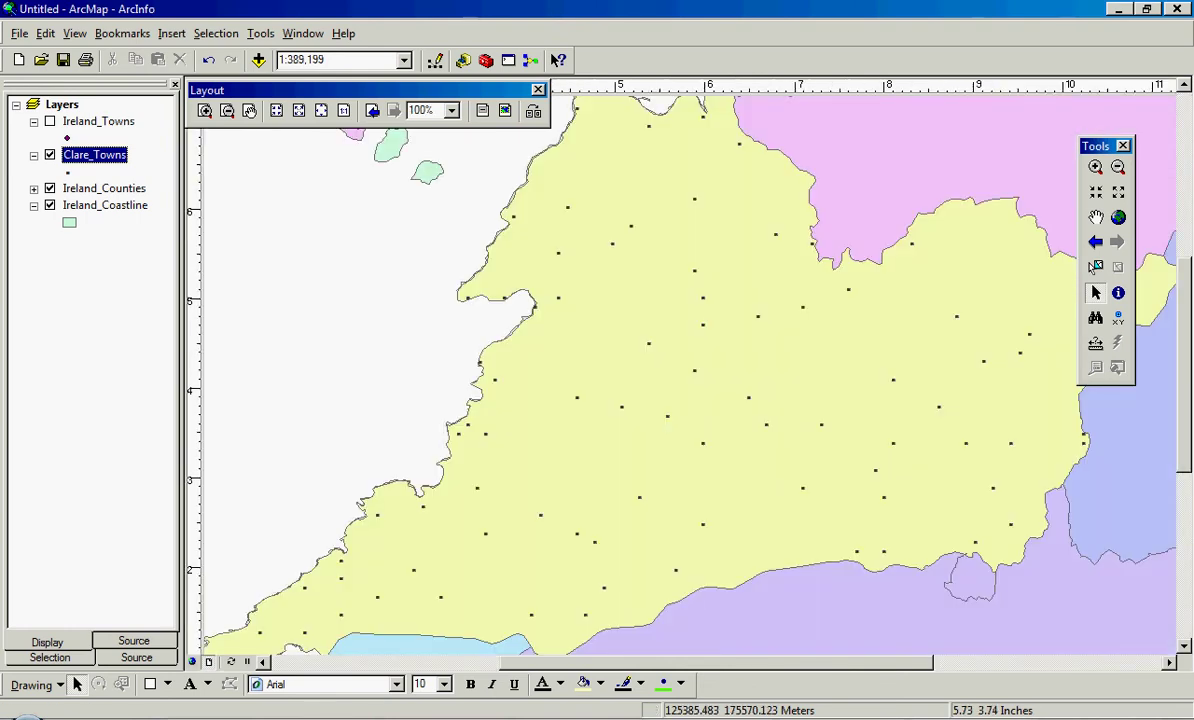
{"action": "scroll", "coordinate": [686, 560], "scroll_direction": "down", "scroll_amount": 1}
{"action": "scroll", "coordinate": [686, 560], "scroll_direction": "down", "scroll_amount": 1}
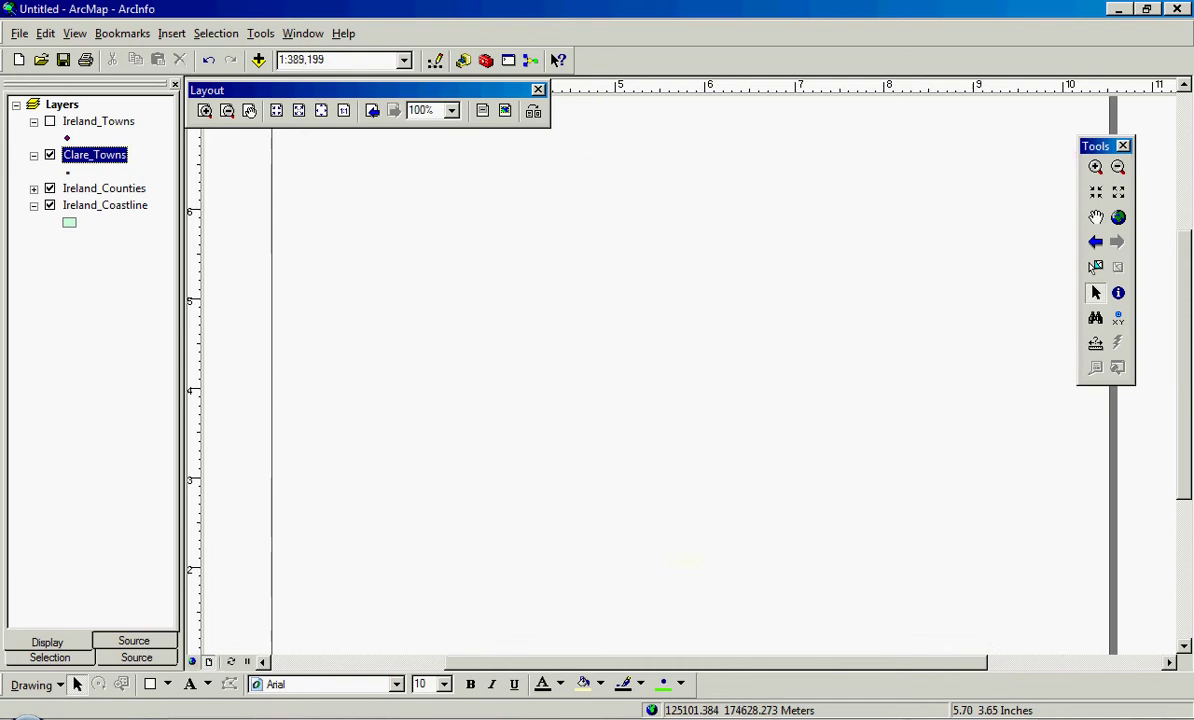
{"action": "scroll", "coordinate": [688, 565], "scroll_direction": "down", "scroll_amount": 2}
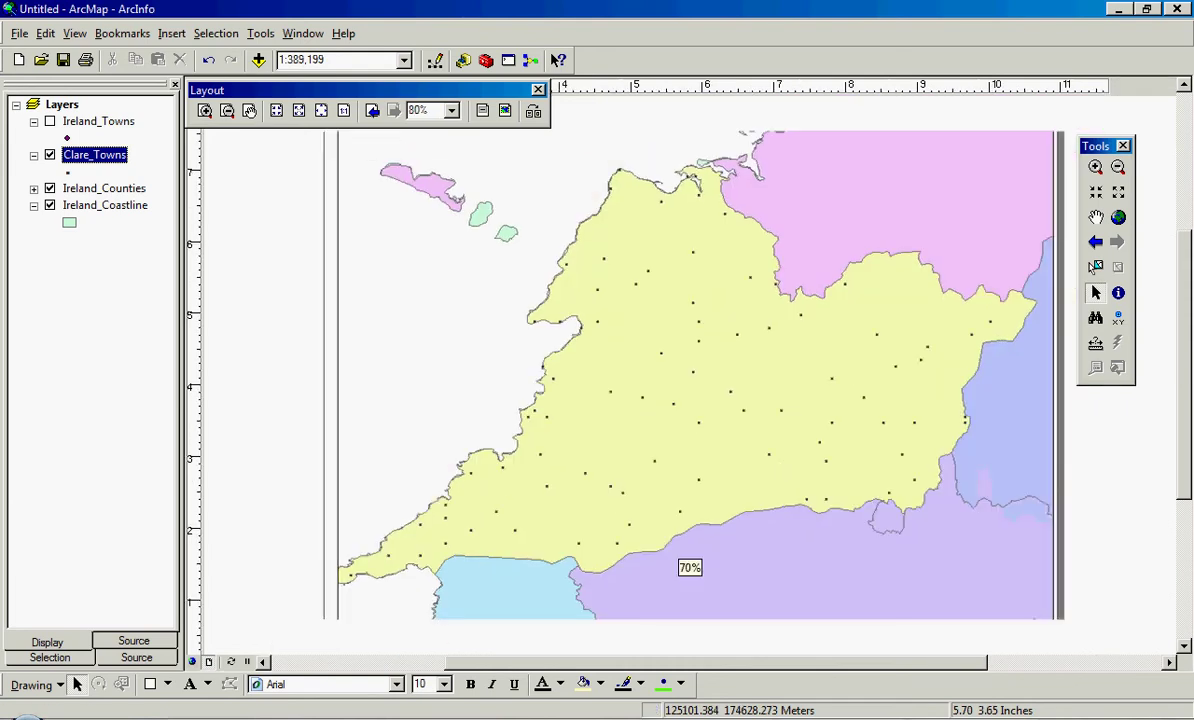
{"action": "scroll", "coordinate": [685, 410], "scroll_direction": "down", "scroll_amount": 1}
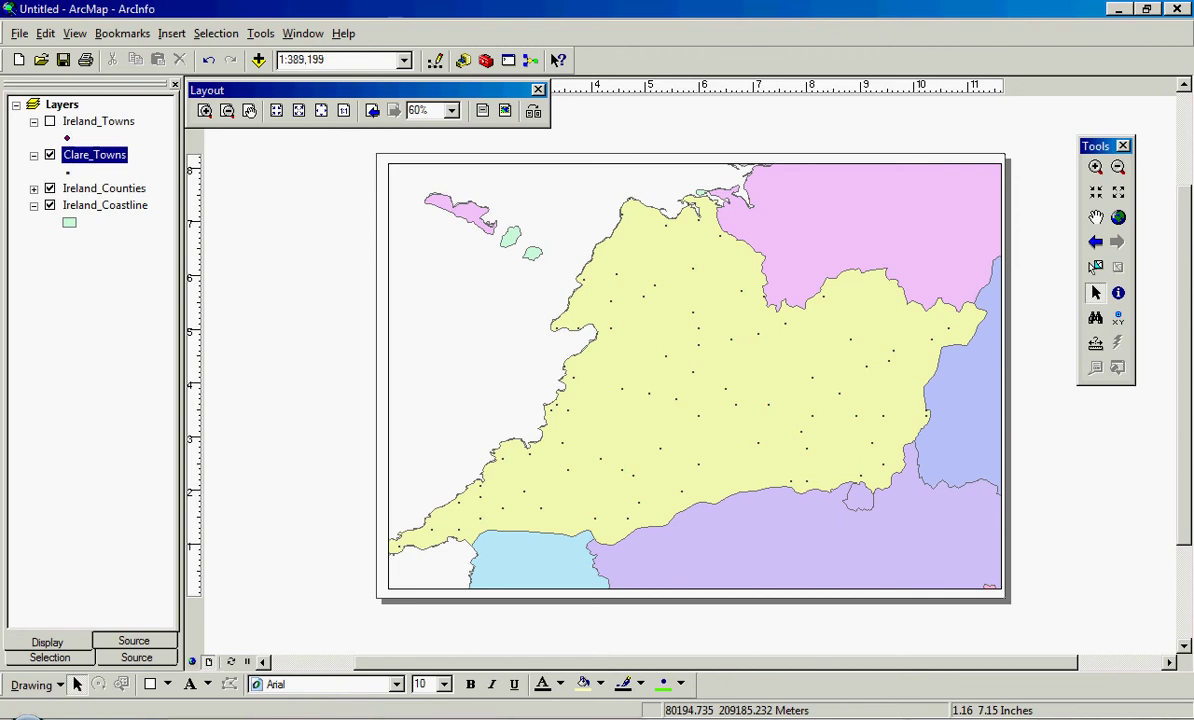
Turn on Clare_Towns labels using the Town2 field and apply
{"action": "right_click", "coordinate": [92, 155]}
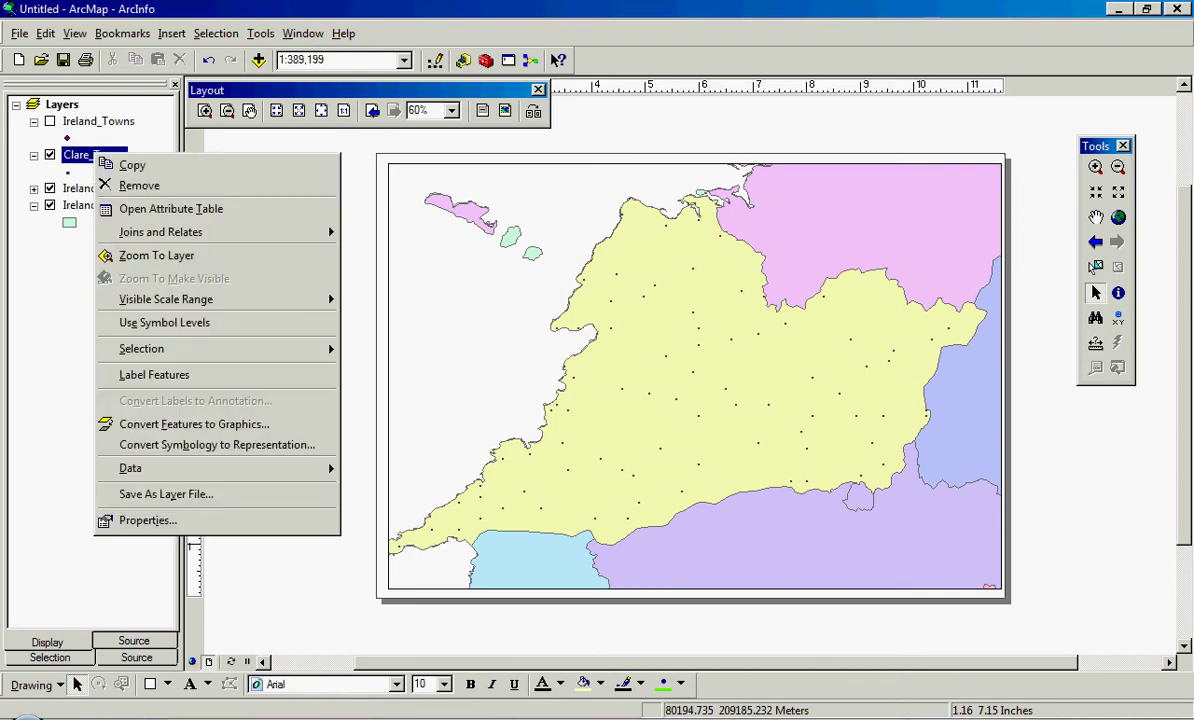
{"action": "left_click", "coordinate": [148, 520]}
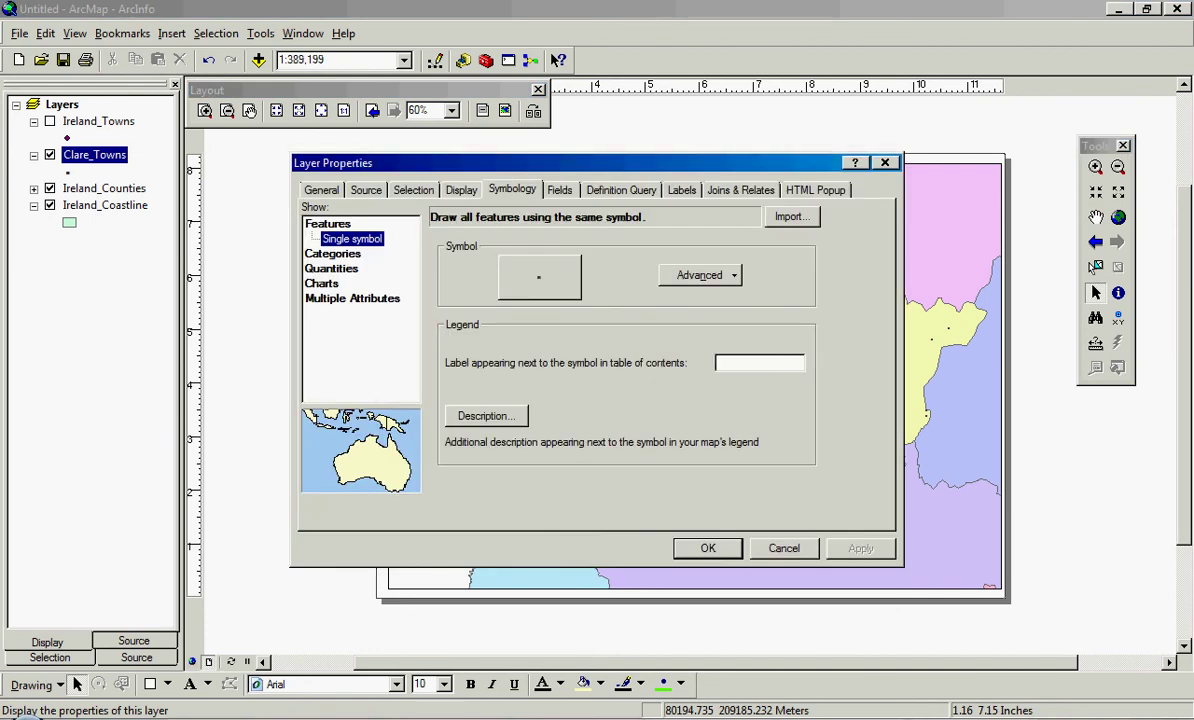
{"action": "left_click", "coordinate": [681, 190]}
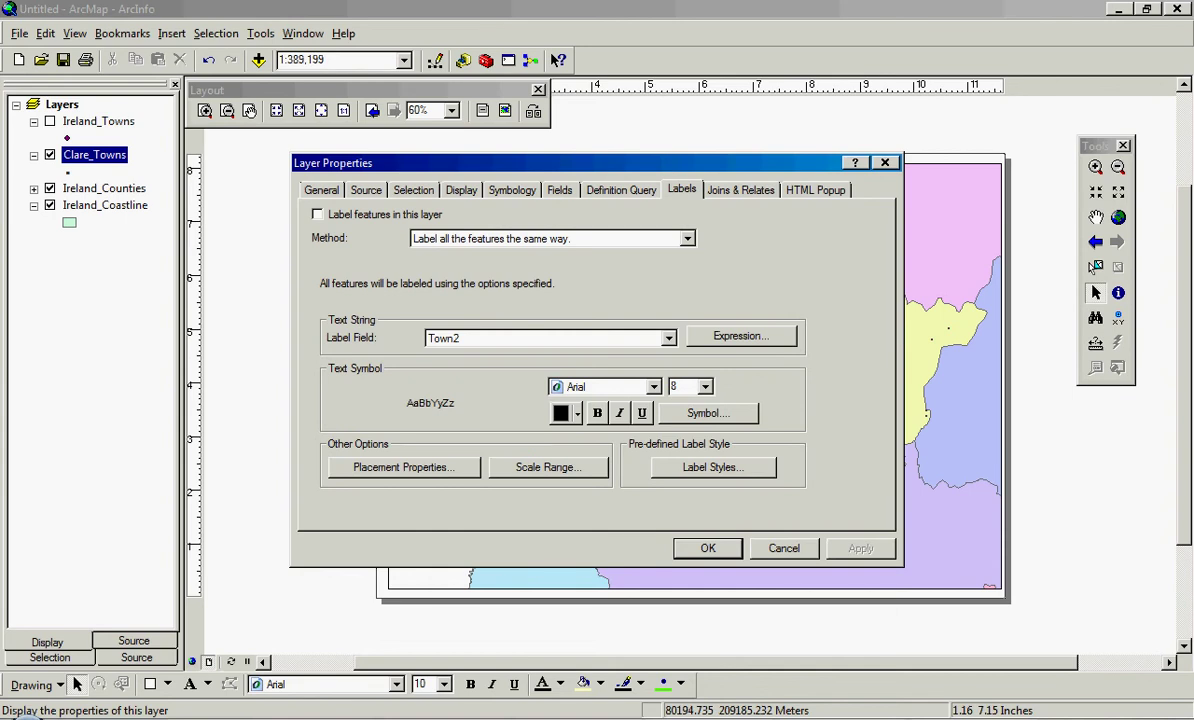
{"action": "left_click", "coordinate": [317, 214]}
{"action": "left_click", "coordinate": [668, 338]}
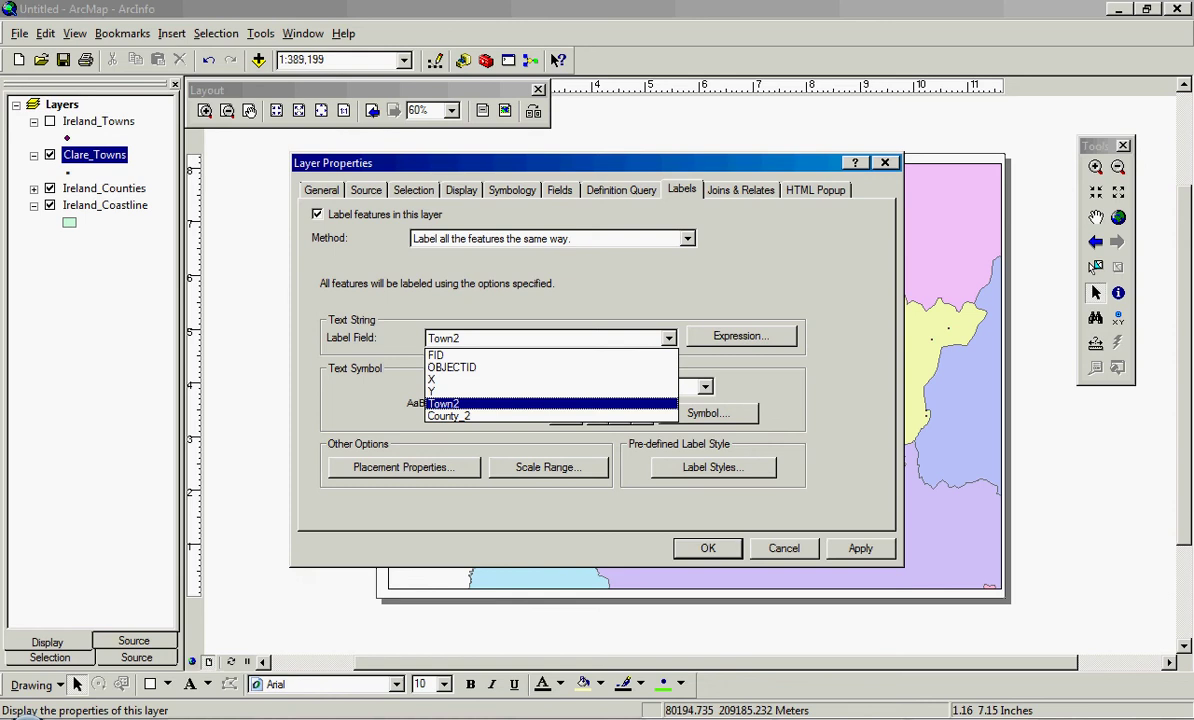
{"action": "key", "text": "Return"}
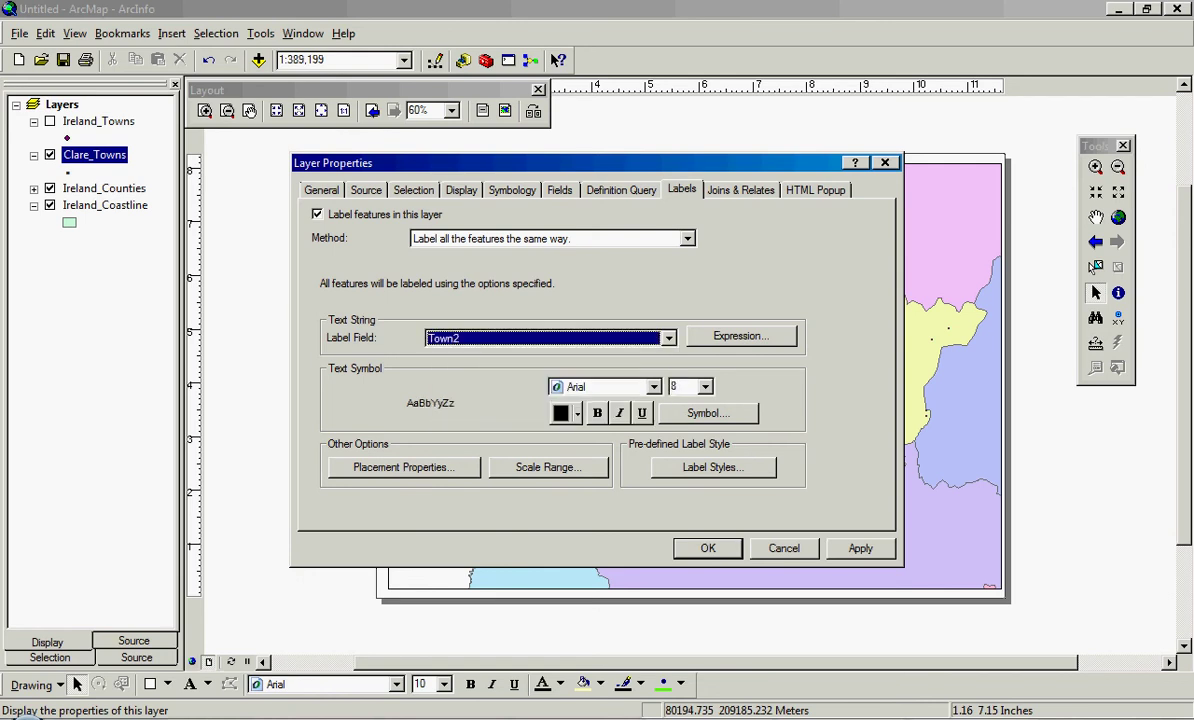
{"action": "key", "text": "alt+a"}
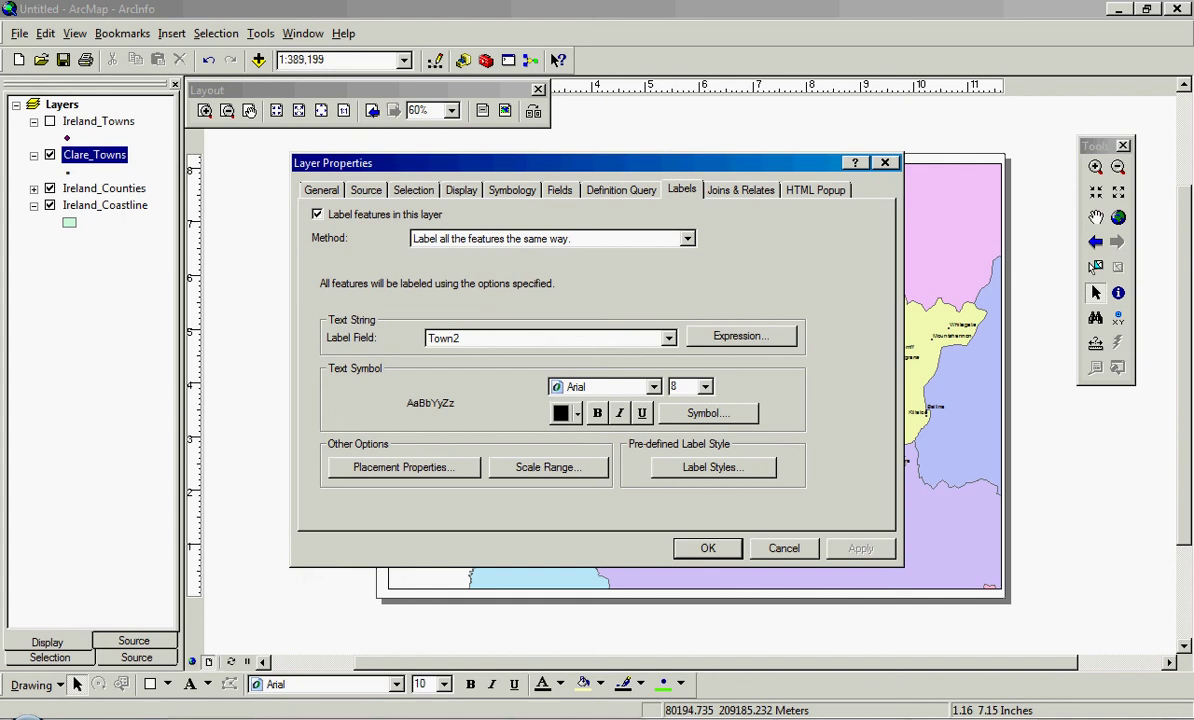
Make the town labels italic and accept the settings
{"action": "left_click", "coordinate": [619, 413]}
{"action": "left_click", "coordinate": [860, 548]}
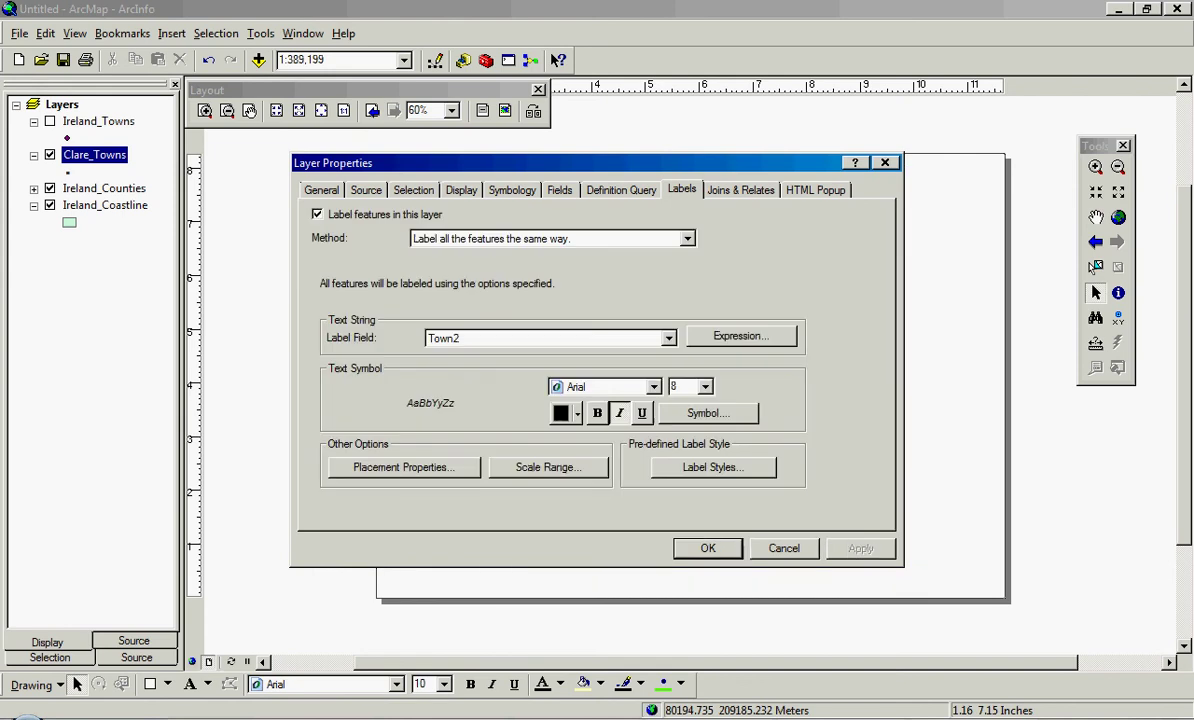
{"action": "key", "text": "Return"}
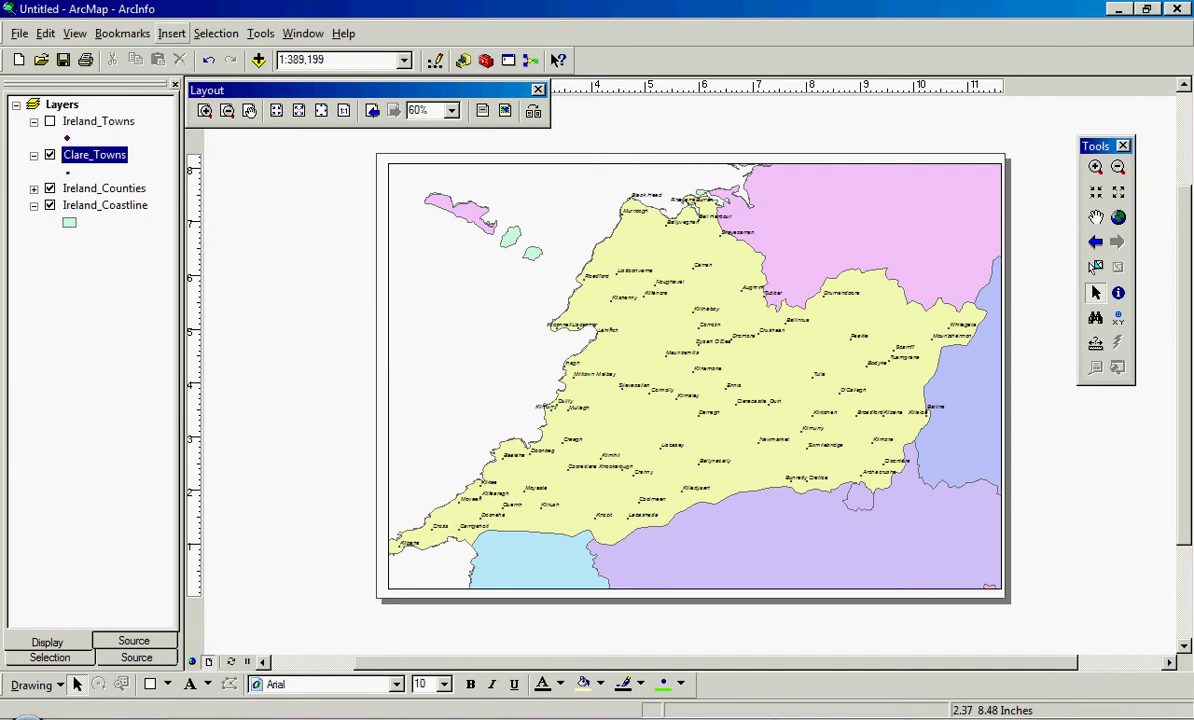
Insert an ESRI North 2 north arrow onto the Clare layout
{"action": "left_click", "coordinate": [171, 33]}
{"action": "key", "text": "Down"}
{"action": "key", "text": "Down"}
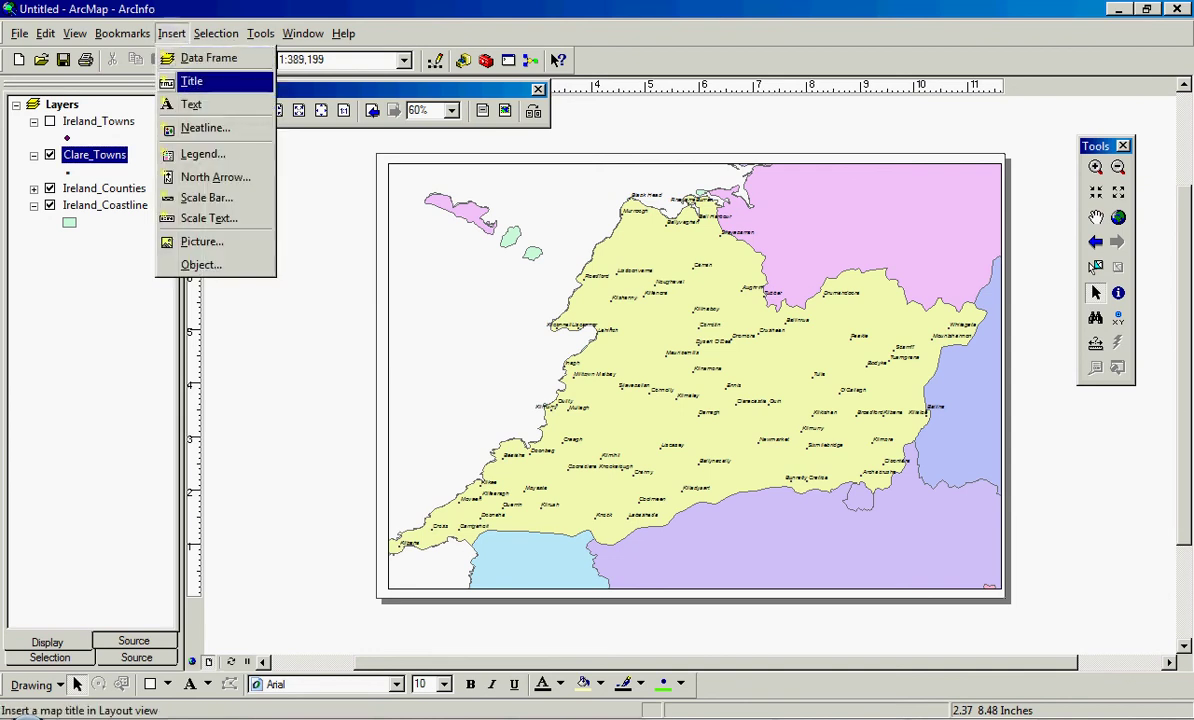
{"action": "key", "text": "Down"}
{"action": "key", "text": "Up"}
{"action": "key", "text": "Down"}
{"action": "key", "text": "Down"}
{"action": "key", "text": "Down"}
{"action": "key", "text": "Down"}
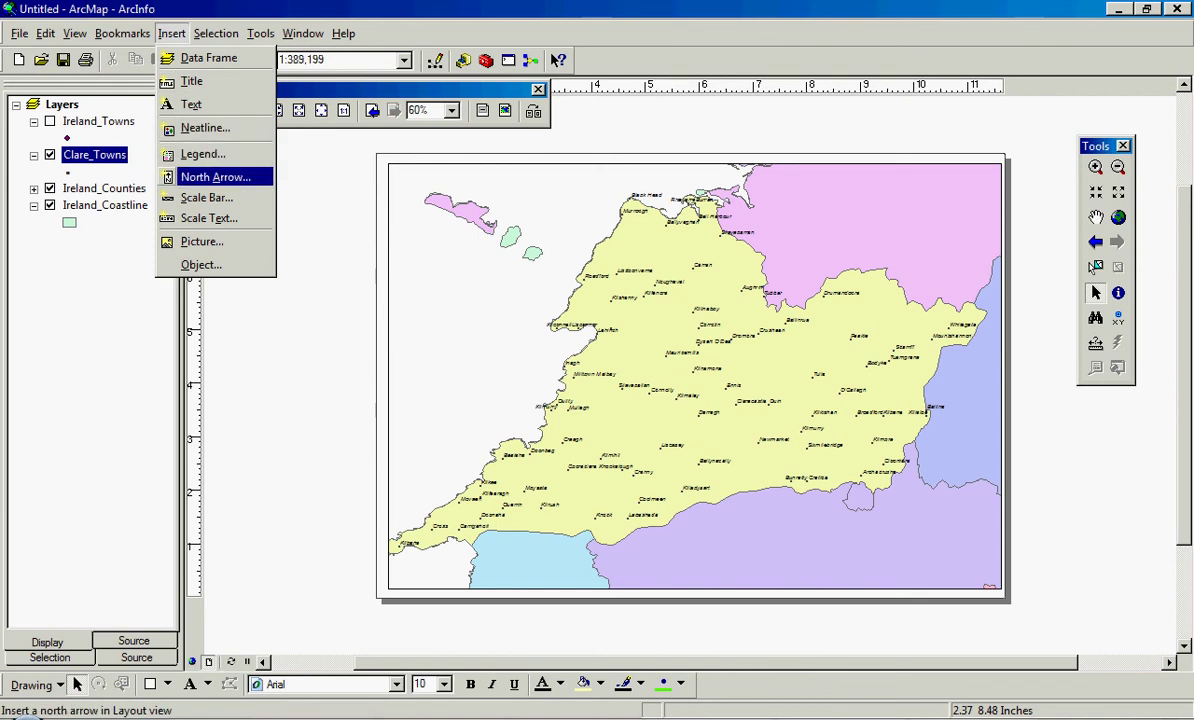
{"action": "key", "text": "Return"}
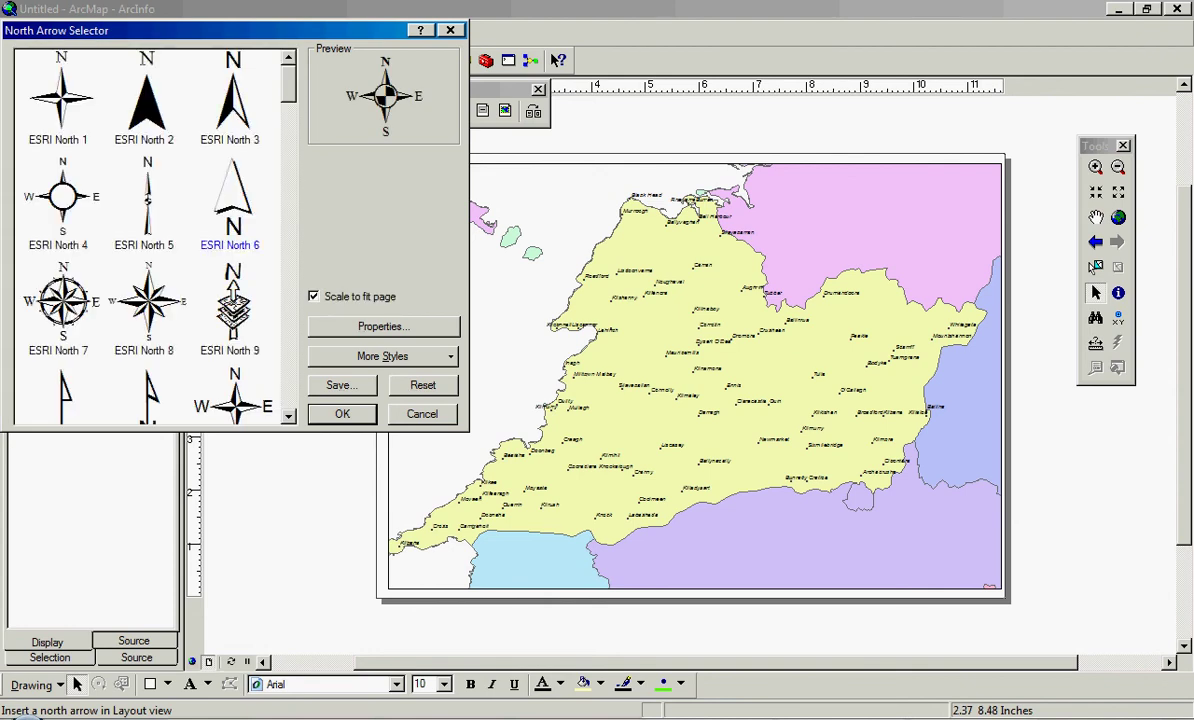
{"action": "left_click", "coordinate": [147, 95]}
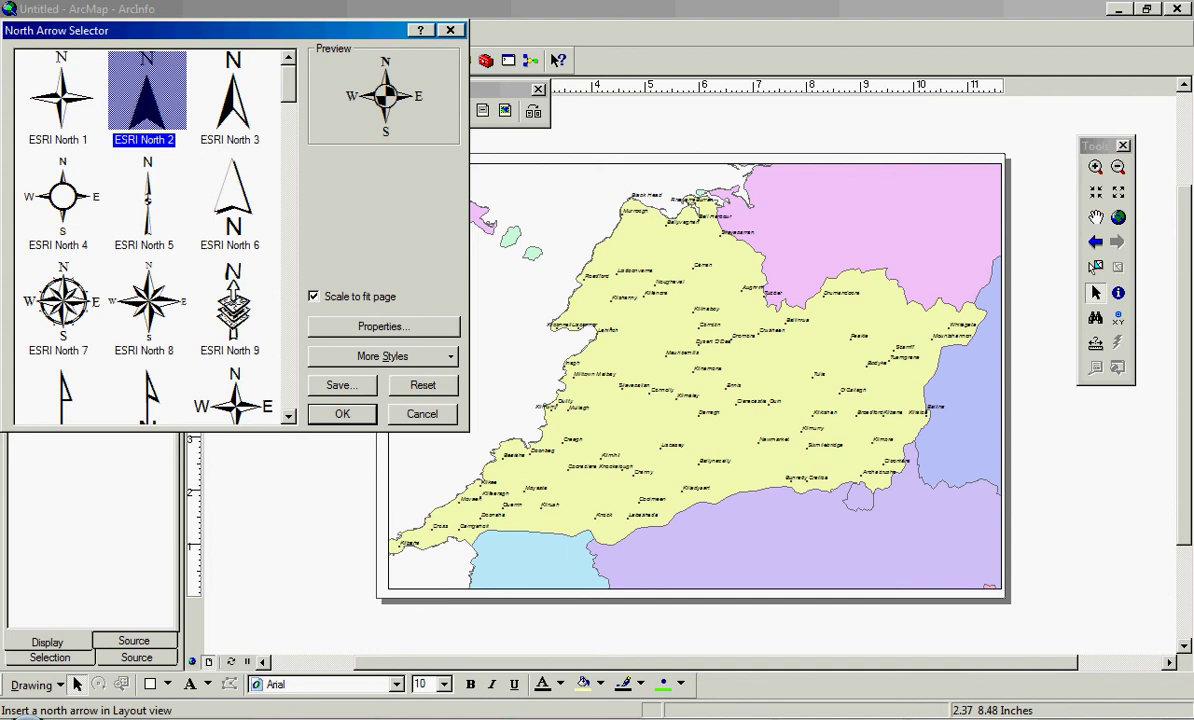
{"action": "key", "text": "Return"}
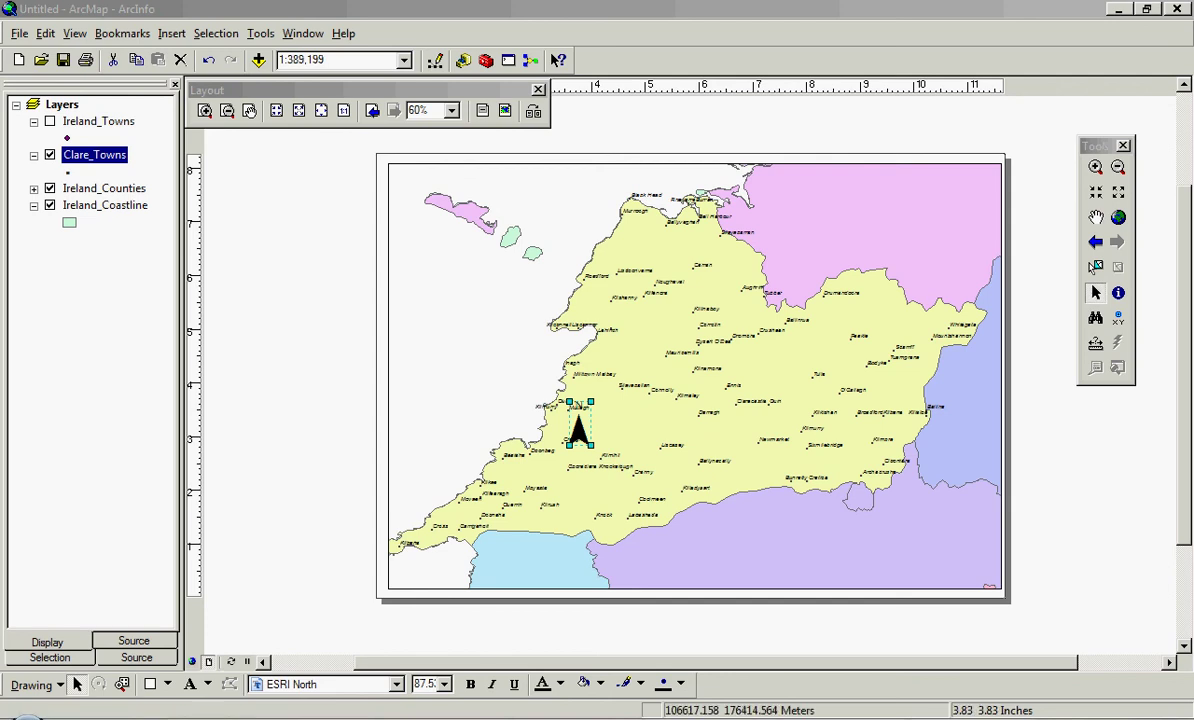
Move the north arrow to the top-left corner and shrink it
{"action": "mouse_move", "coordinate": [577, 425]}
{"action": "left_mouse_down"}
{"action": "mouse_move", "coordinate": [445, 227]}
{"action": "mouse_move", "coordinate": [406, 190]}
{"action": "mouse_move", "coordinate": [470, 326]}
{"action": "left_mouse_up"}
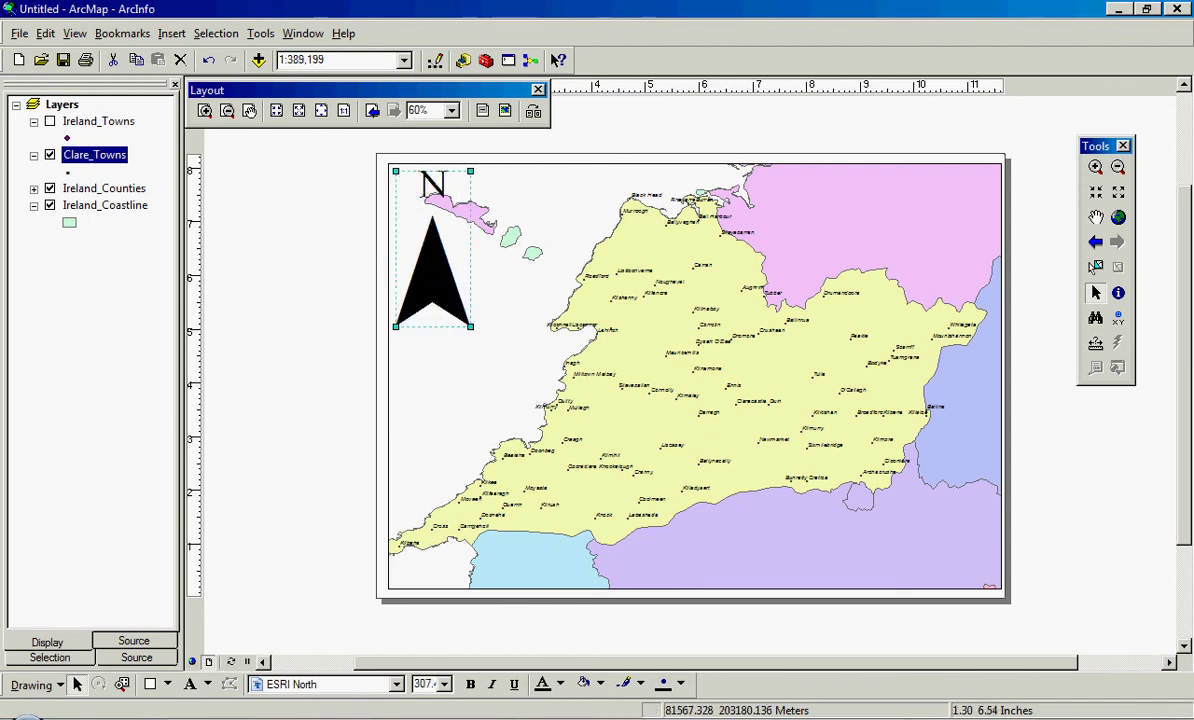
{"action": "left_click_drag", "start_coordinate": [470, 326], "coordinate": [416, 212]}
{"action": "left_click", "coordinate": [411, 233]}
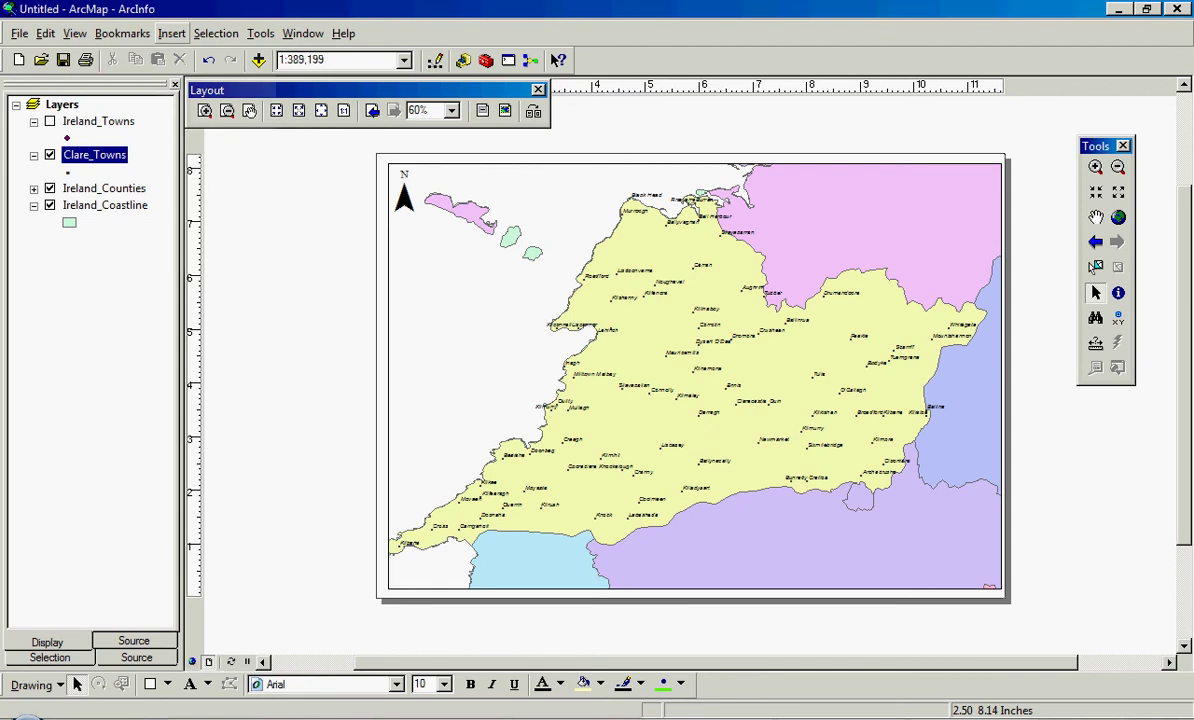
Add an alternating black-and-white scale bar and place it at the map's bottom-right
{"action": "left_click", "coordinate": [171, 33]}
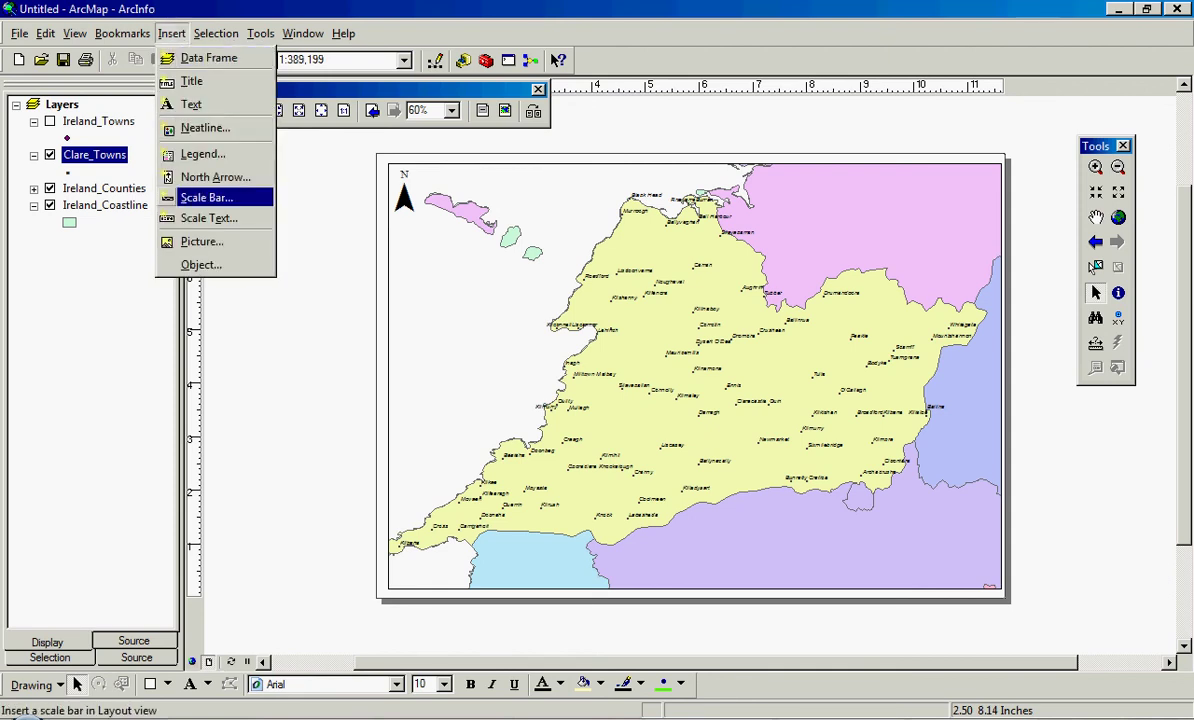
{"action": "left_click", "coordinate": [207, 197]}
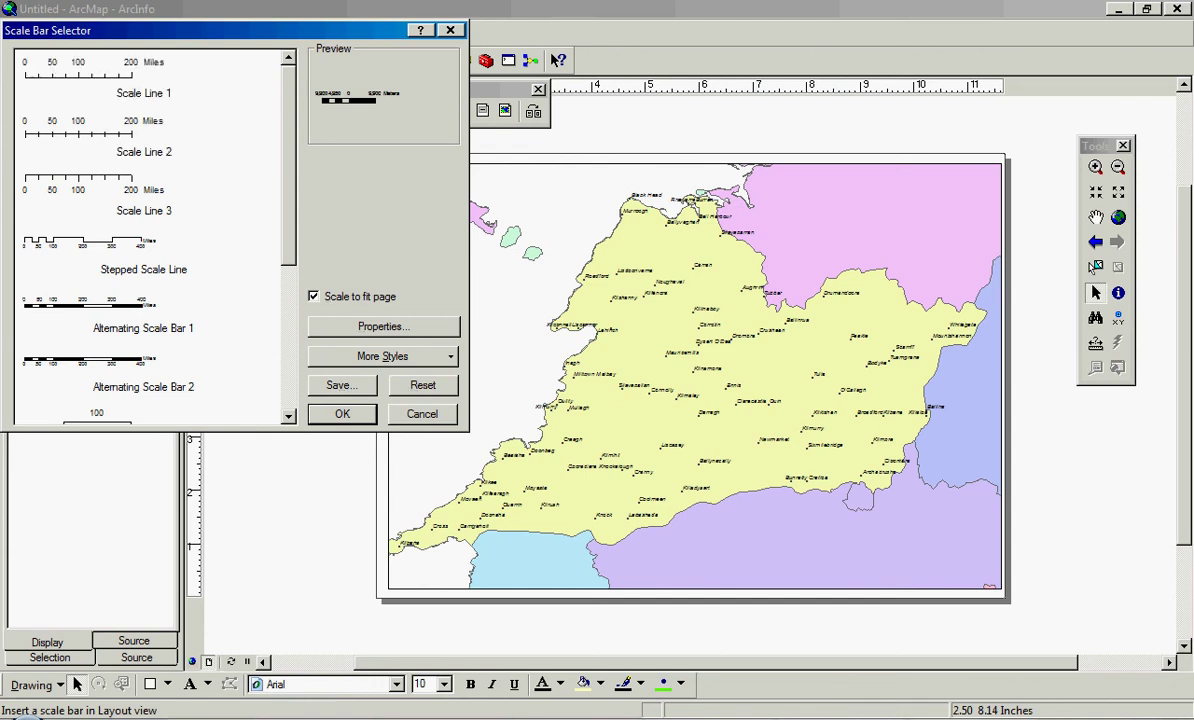
{"action": "key", "text": "Escape"}
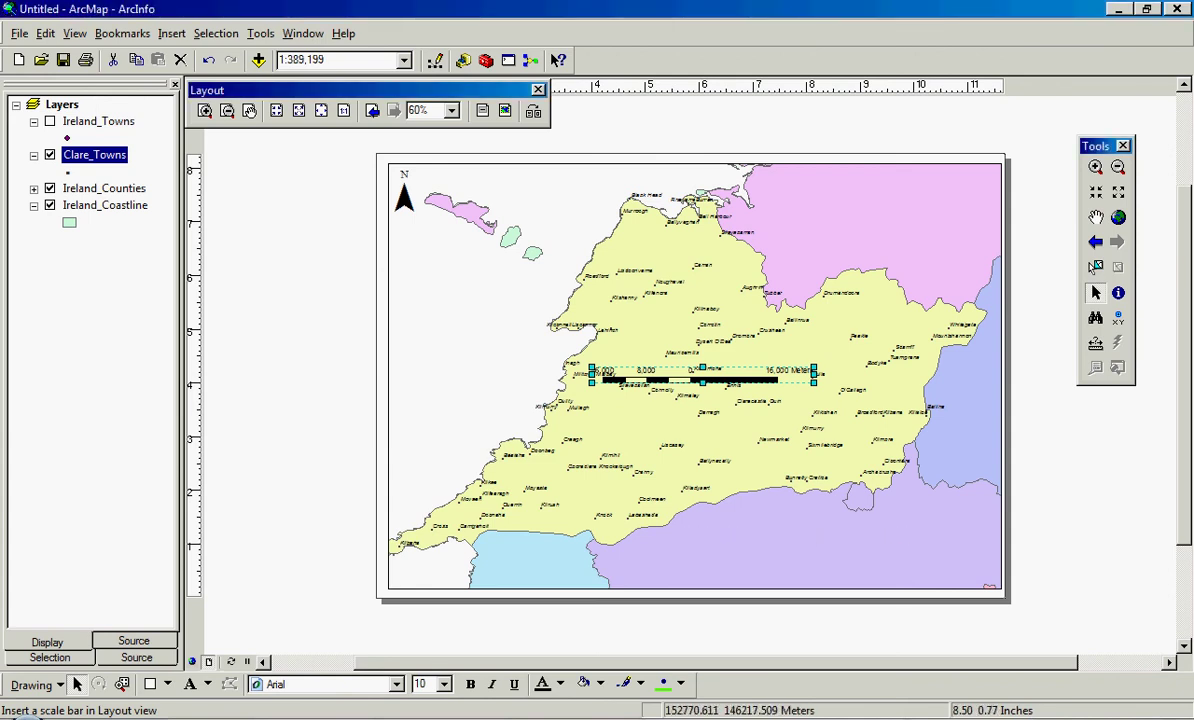
{"action": "left_click_drag", "start_coordinate": [760, 484], "coordinate": [877, 565]}
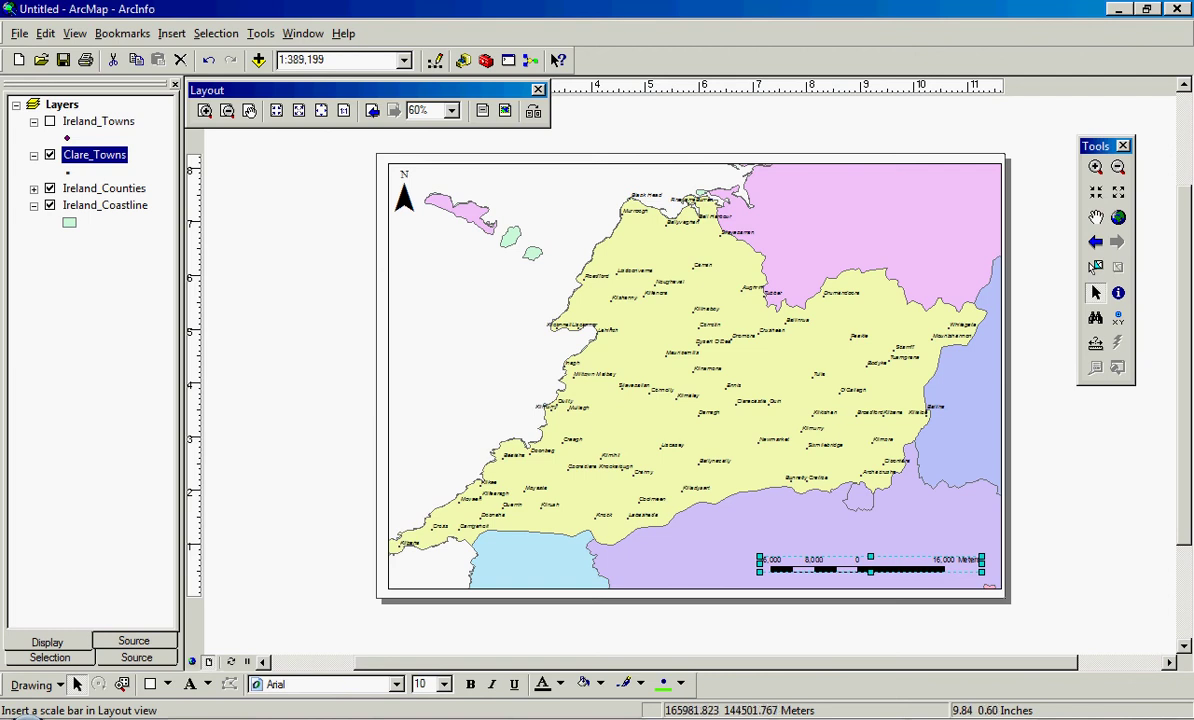
{"action": "left_click", "coordinate": [1120, 545]}
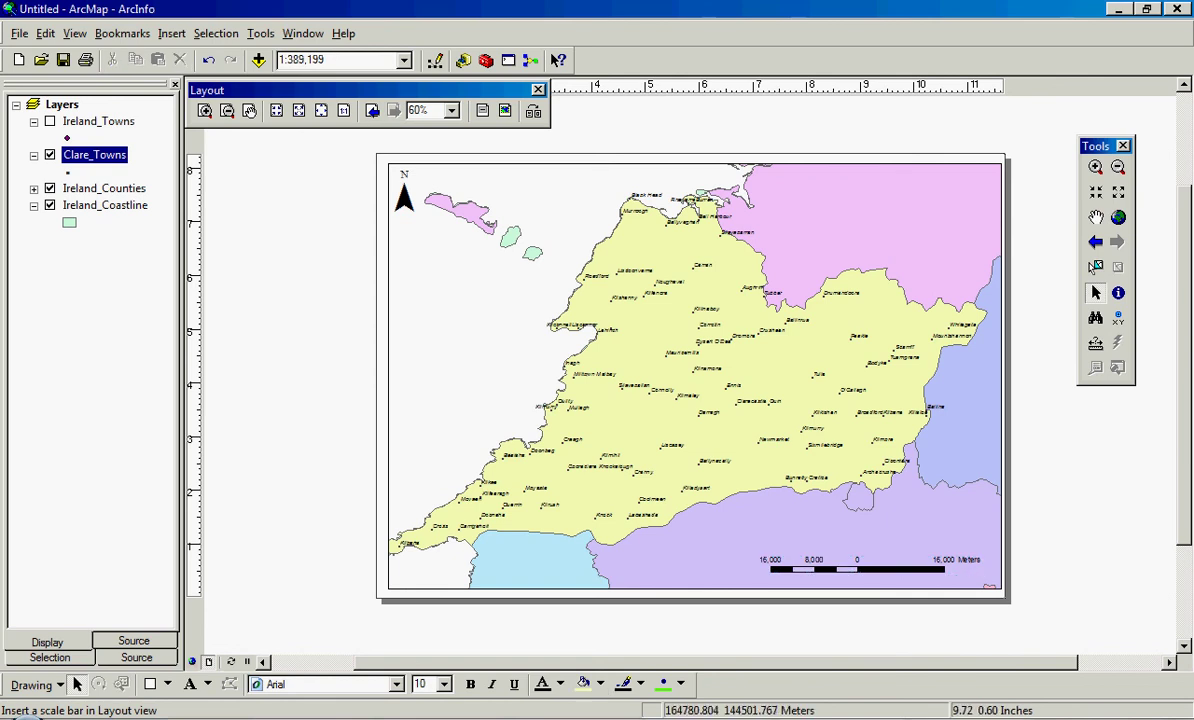
{"action": "left_click", "coordinate": [902, 565]}
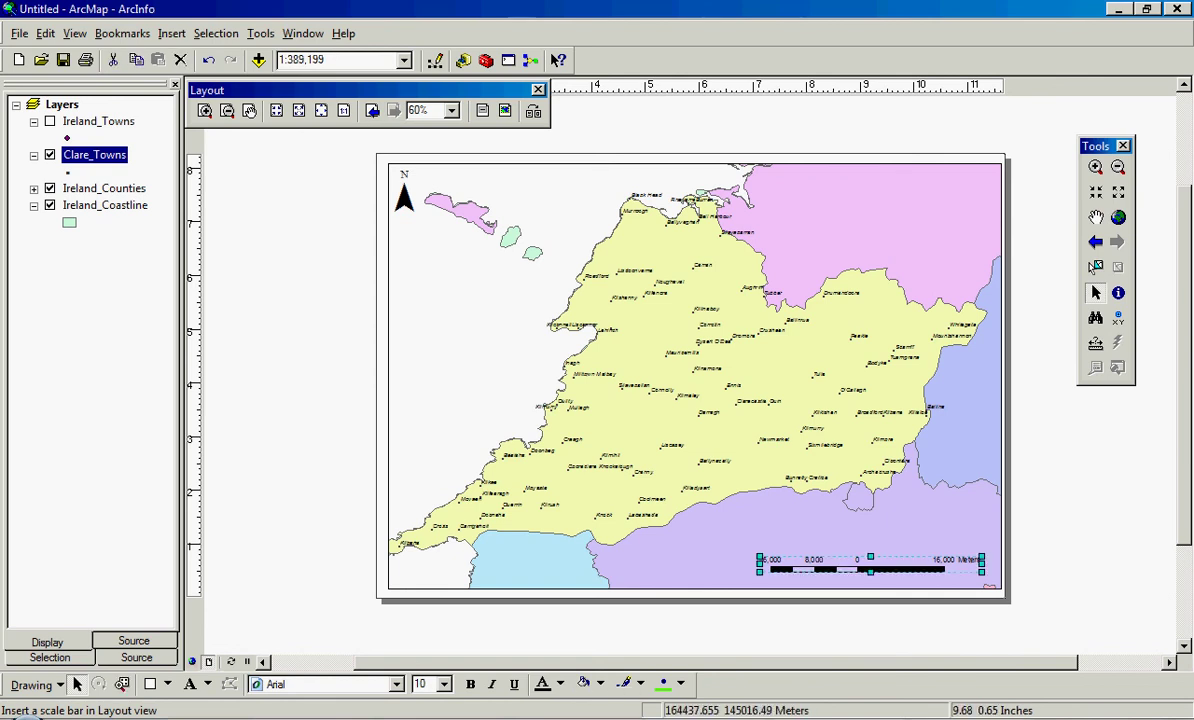
Give the scale bar 2 divisions in Kilometers so it reads 10 Kilometers
{"action": "right_click", "coordinate": [898, 562]}
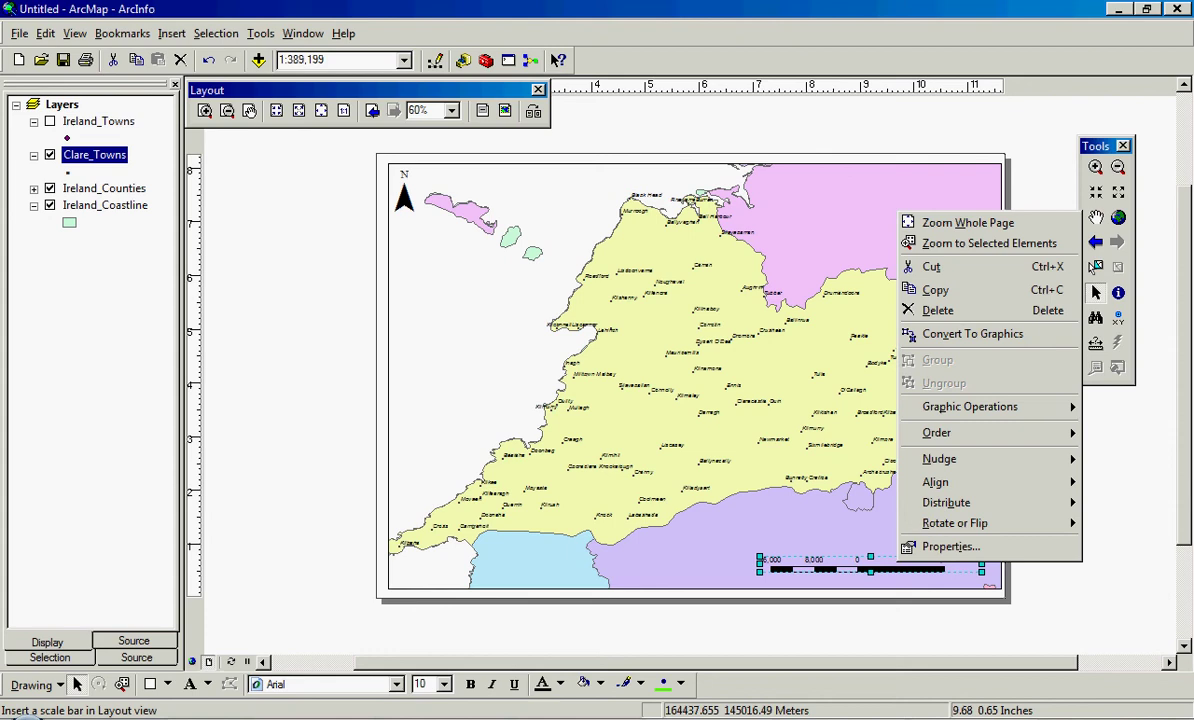
{"action": "left_click", "coordinate": [950, 546]}
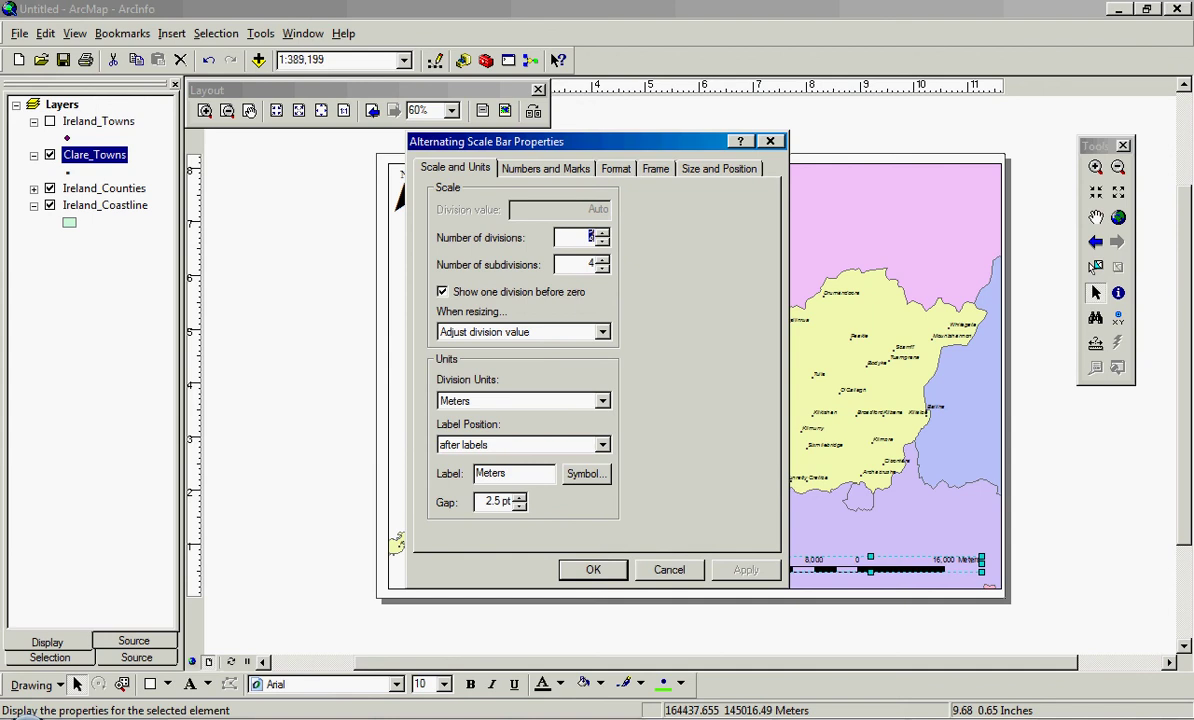
{"action": "type", "text": "2"}
{"action": "left_click", "coordinate": [602, 400]}
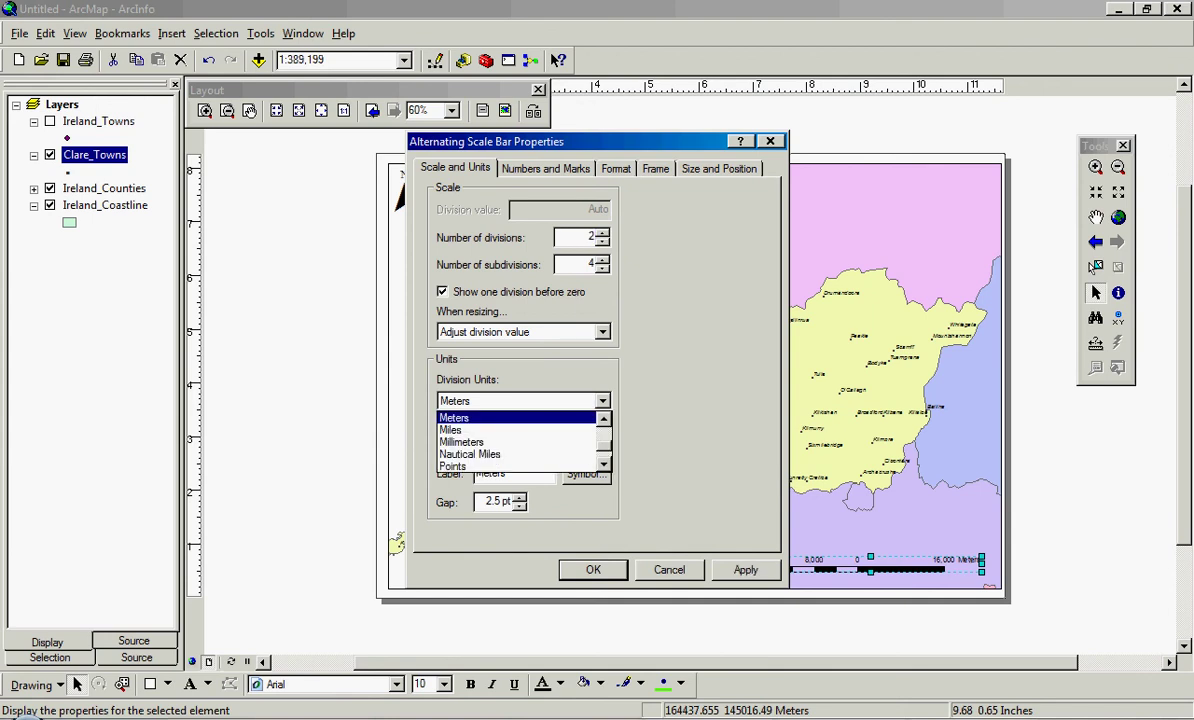
{"action": "scroll", "coordinate": [516, 440], "scroll_direction": "up", "scroll_amount": 1}
{"action": "scroll", "coordinate": [516, 440], "scroll_direction": "up", "scroll_amount": 1}
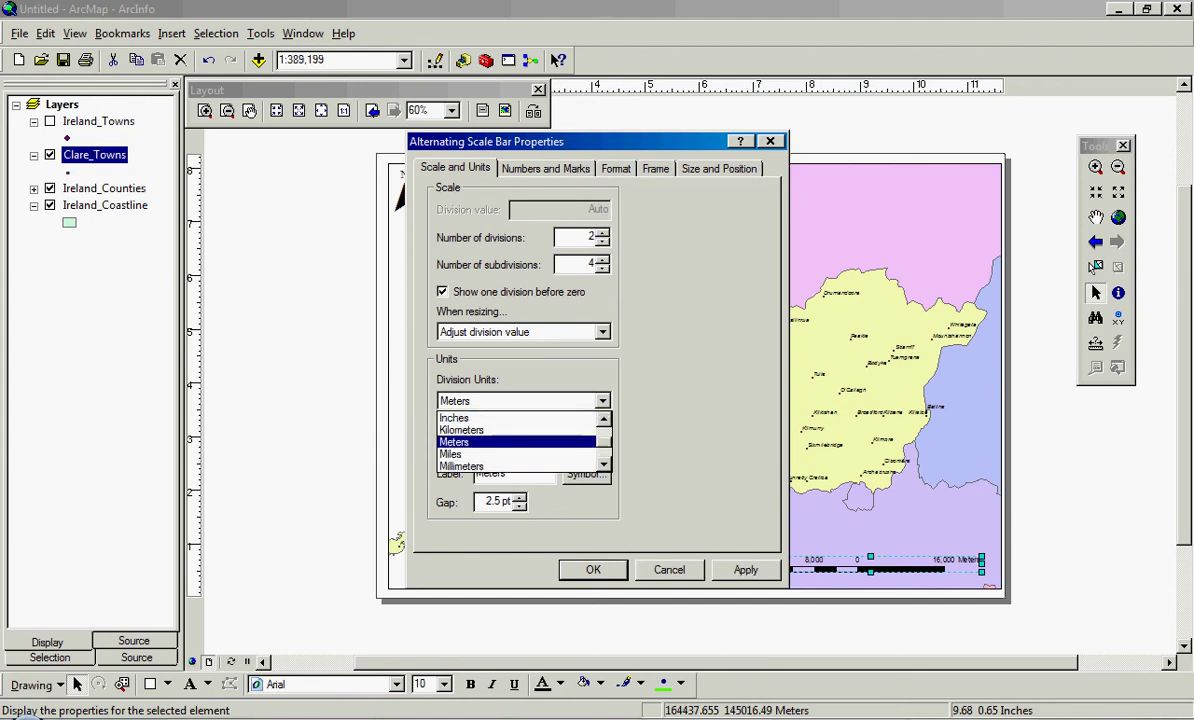
{"action": "key", "text": "Return"}
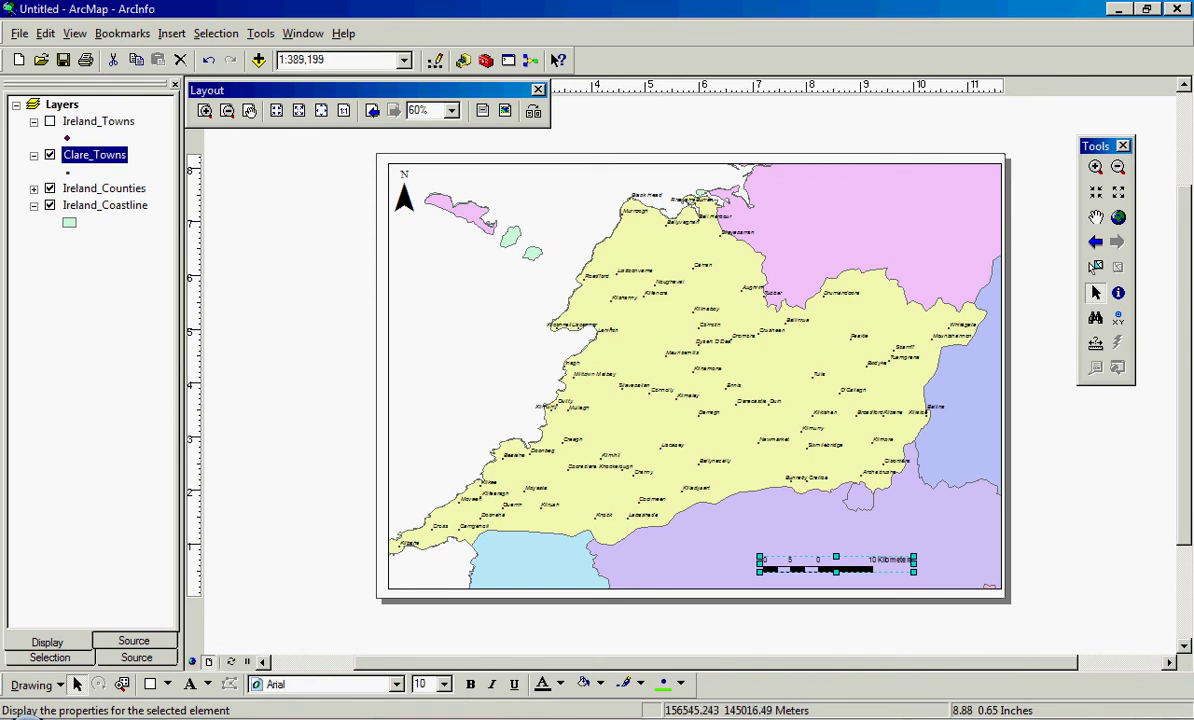
Nudge the scale bar into the corner and stretch it to 20 Kilometers
{"action": "mouse_move", "coordinate": [858, 565]}
{"action": "left_mouse_down"}
{"action": "mouse_move", "coordinate": [952, 572]}
{"action": "mouse_move", "coordinate": [938, 574]}
{"action": "left_mouse_up"}
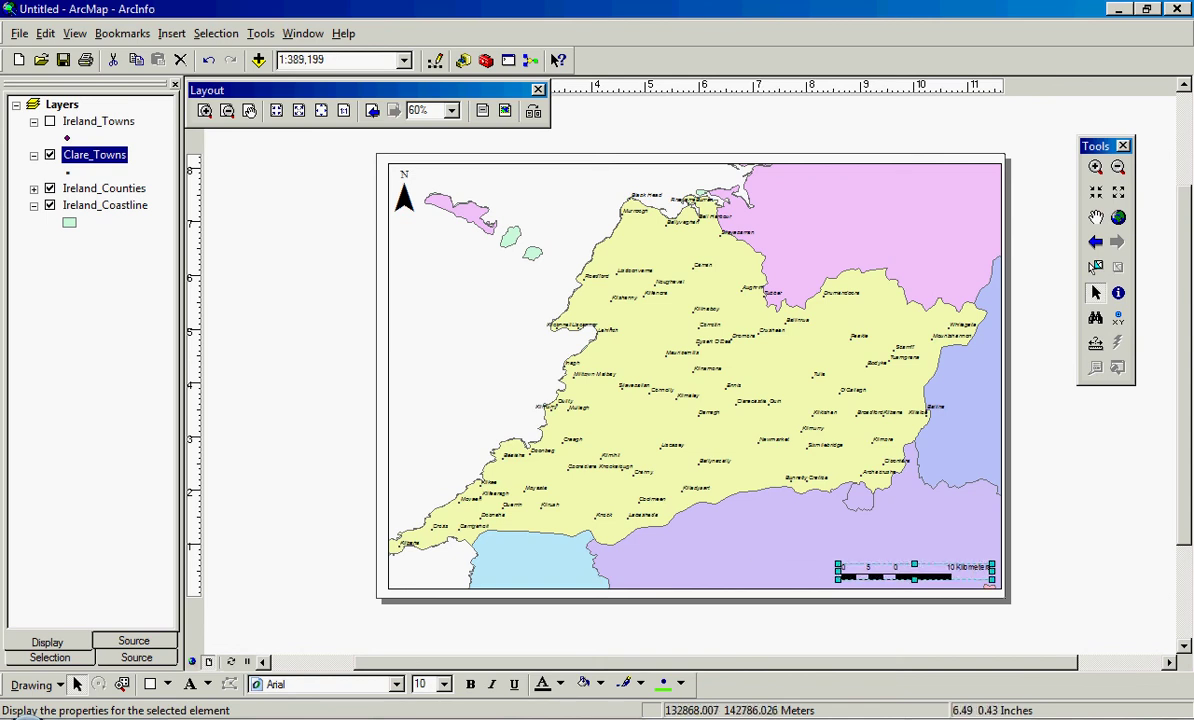
{"action": "left_click_drag", "start_coordinate": [838, 577], "coordinate": [727, 577]}
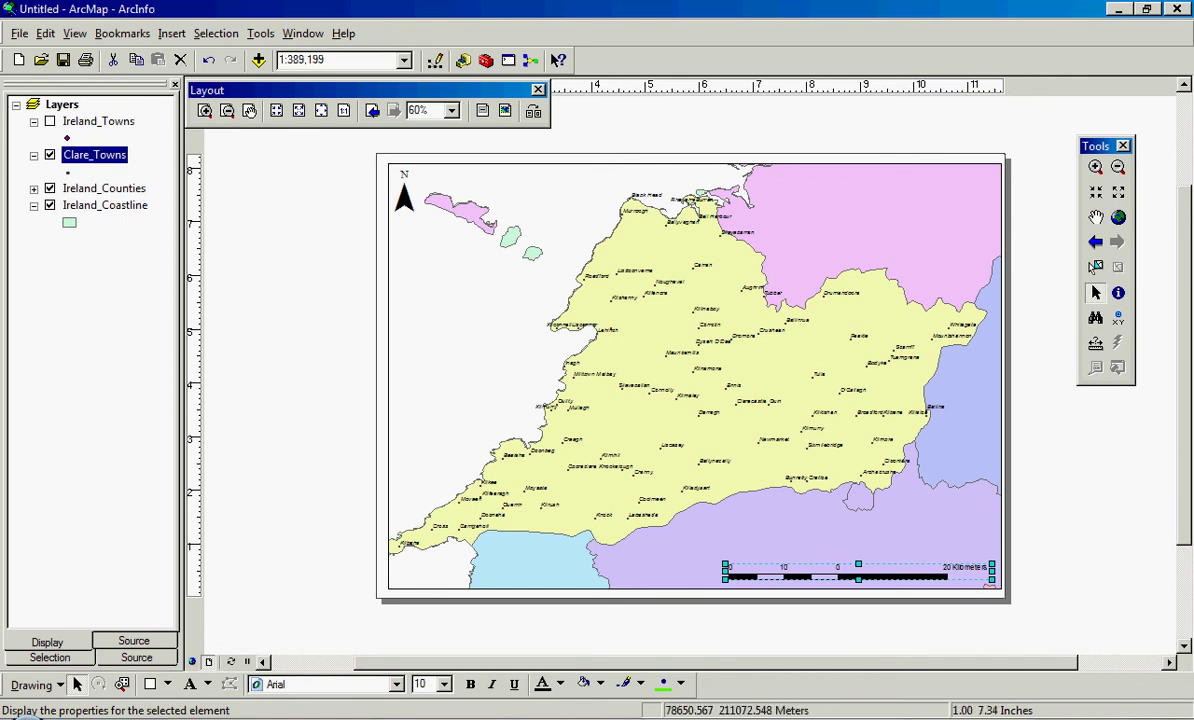
{"action": "left_click", "coordinate": [265, 354]}
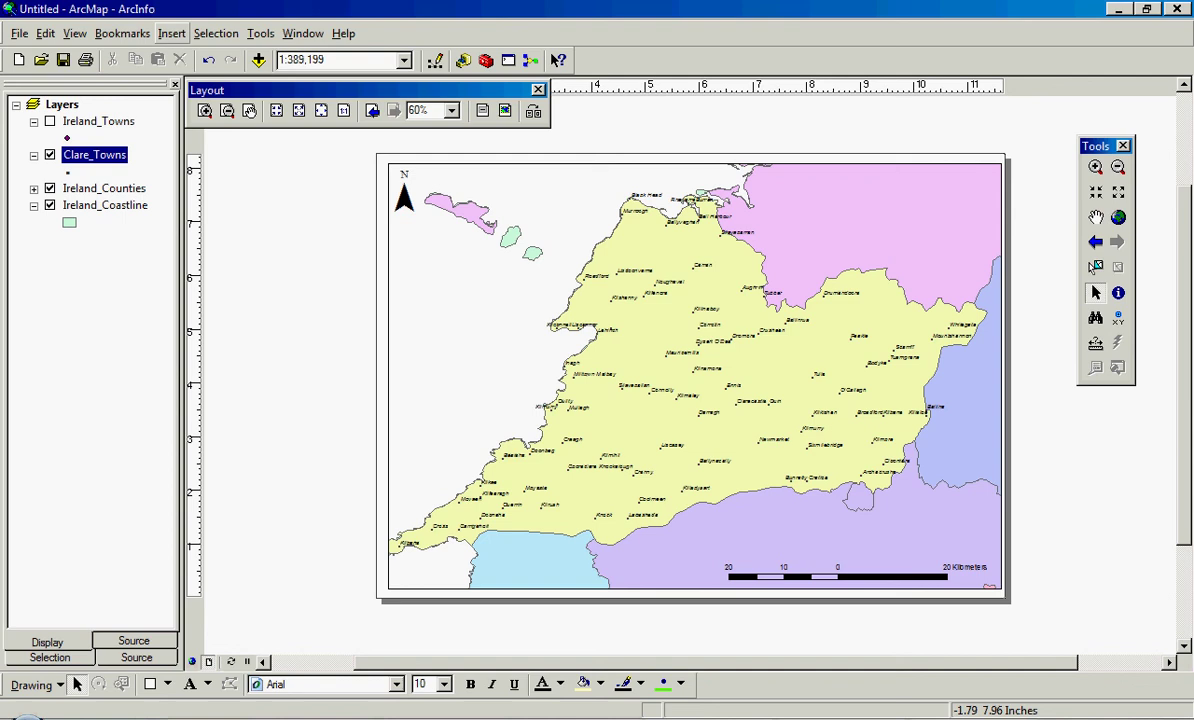
Start a legend and remove Ireland_Counties and Ireland_Coastline, leaving only Clare_Towns
{"action": "left_click", "coordinate": [171, 33]}
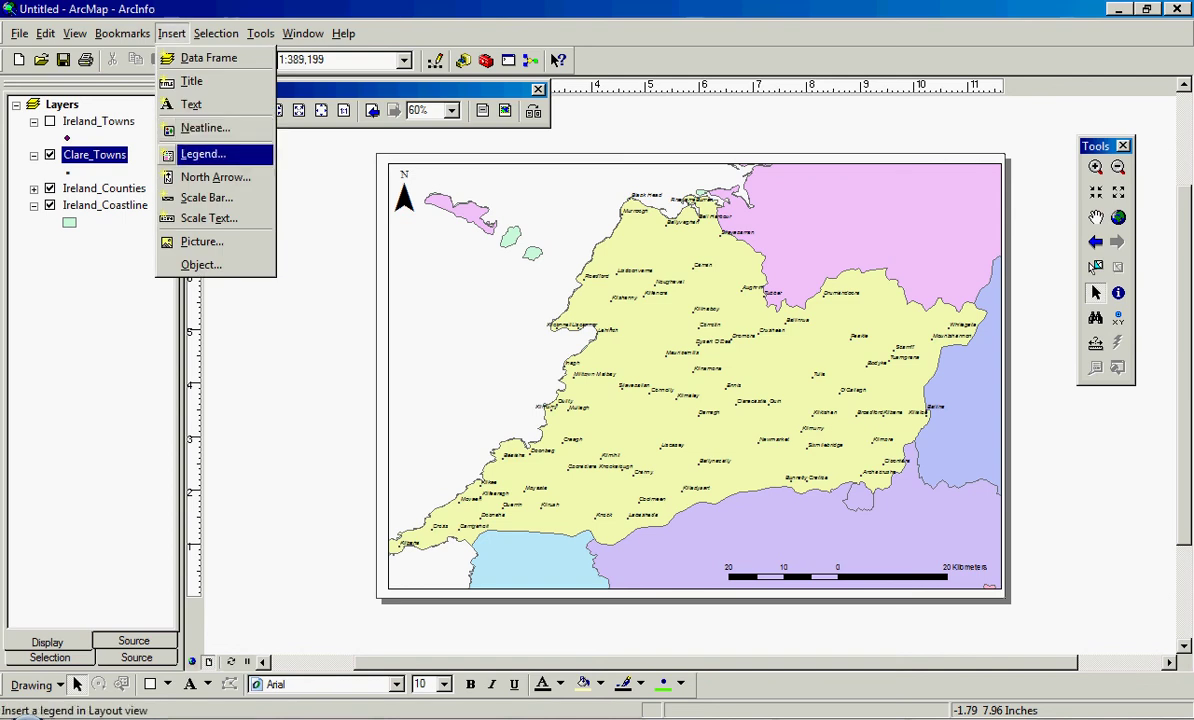
{"action": "key", "text": "Return"}
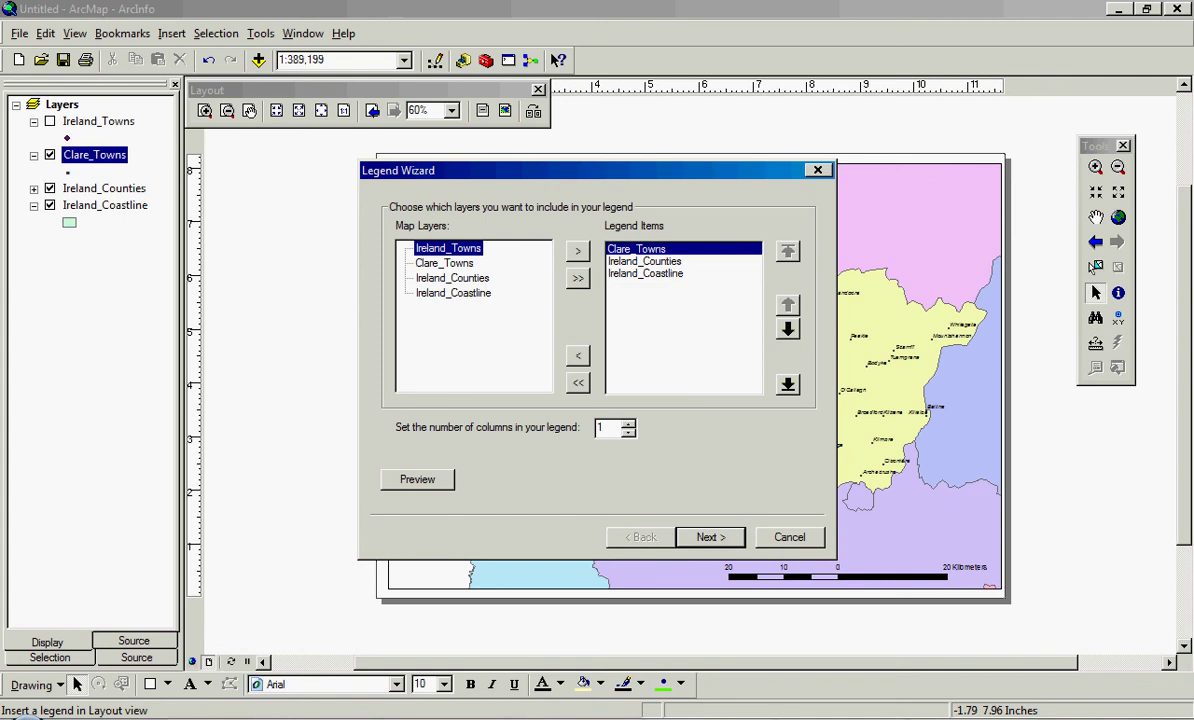
{"action": "left_click", "coordinate": [645, 261]}
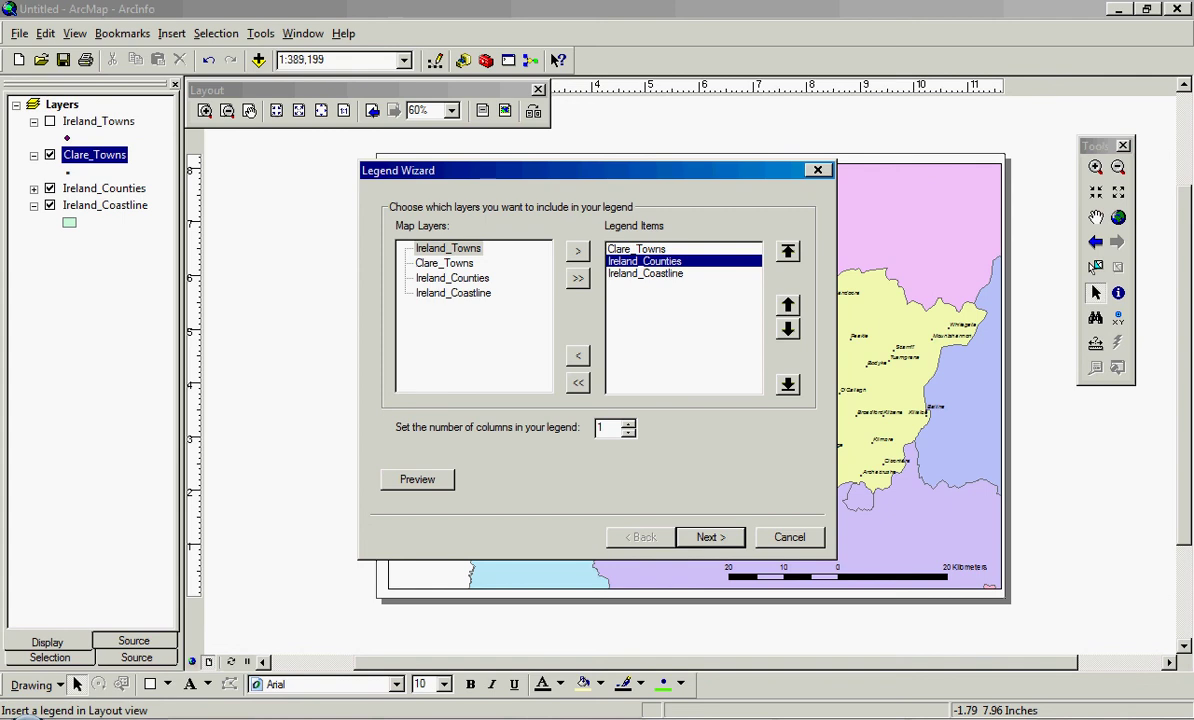
{"action": "left_click", "coordinate": [577, 355]}
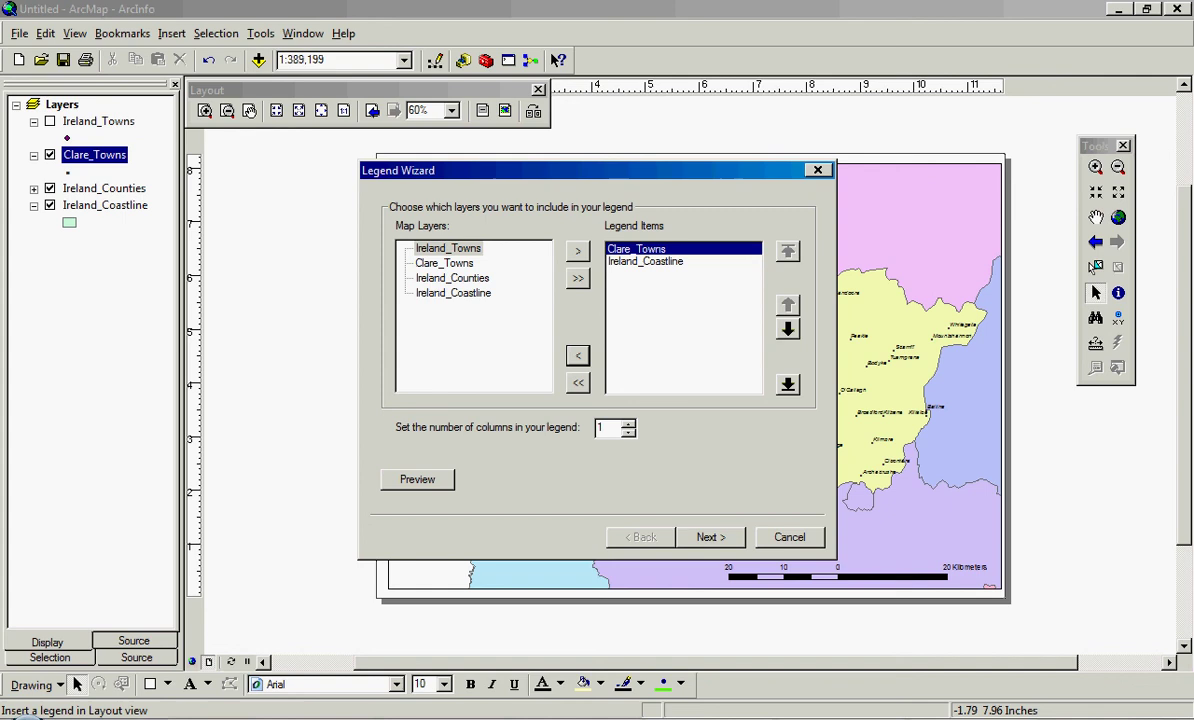
{"action": "left_click", "coordinate": [645, 261]}
{"action": "left_click", "coordinate": [577, 355]}
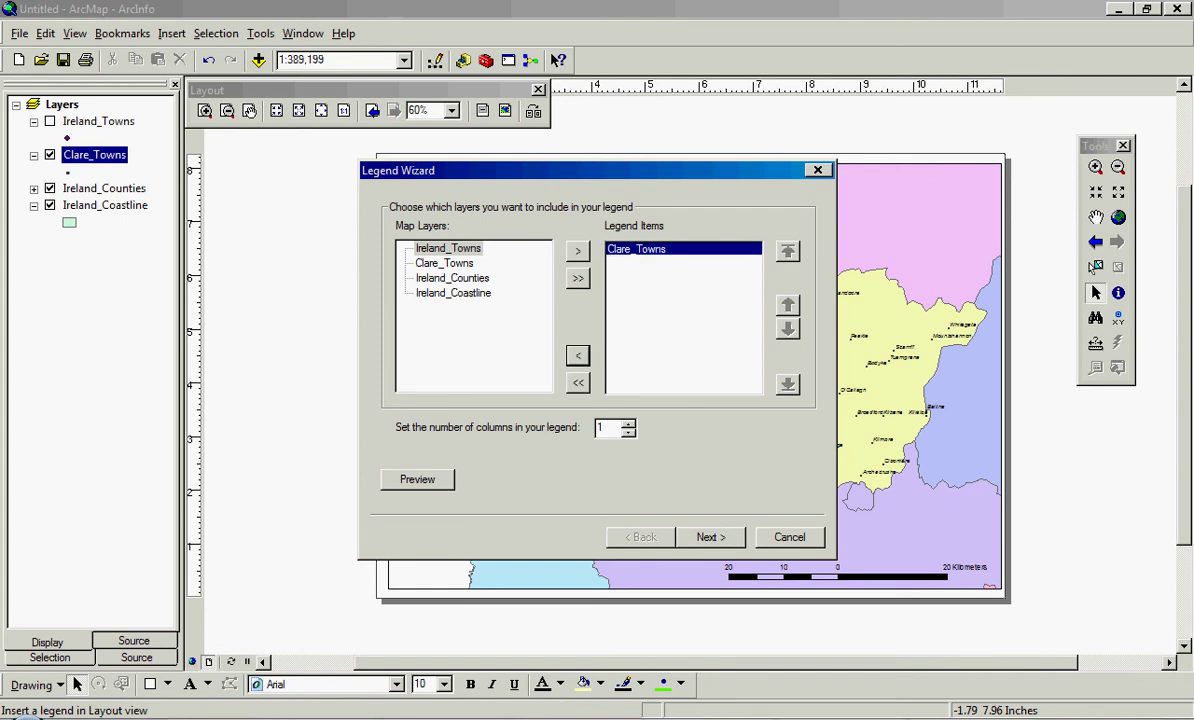
Accept the default 'Legend' title, frame and spacing settings in the Legend Wizard
{"action": "left_click", "coordinate": [710, 537]}
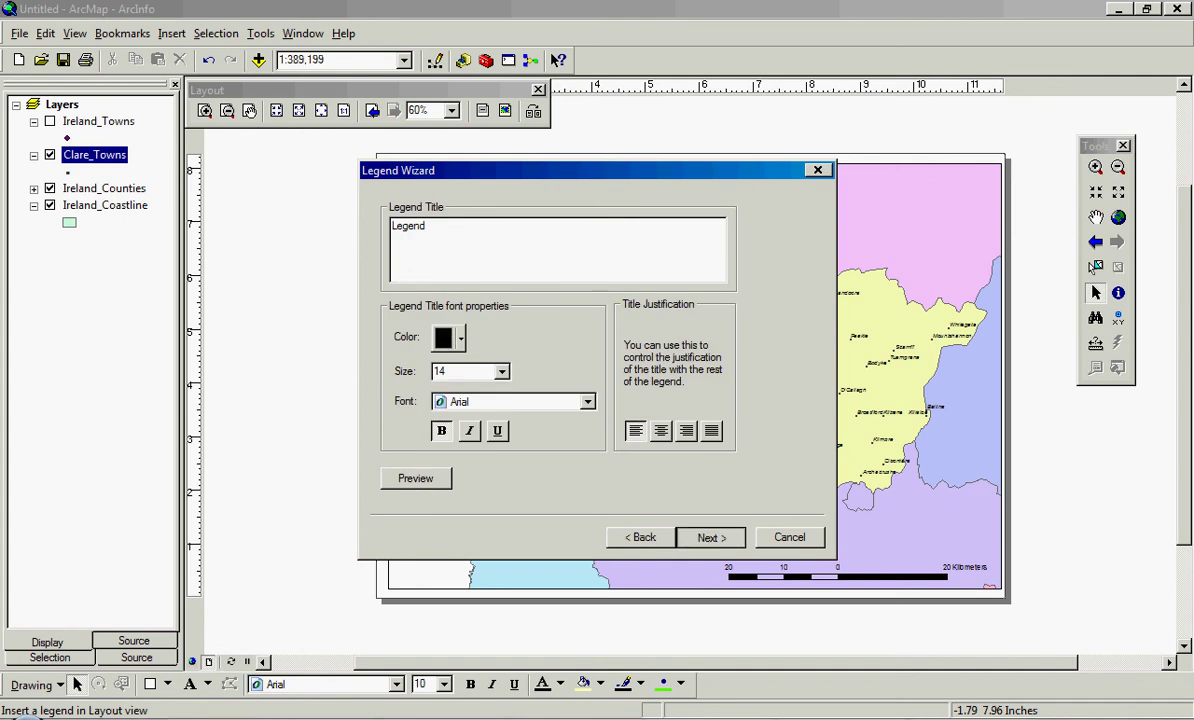
{"action": "key", "text": "Return"}
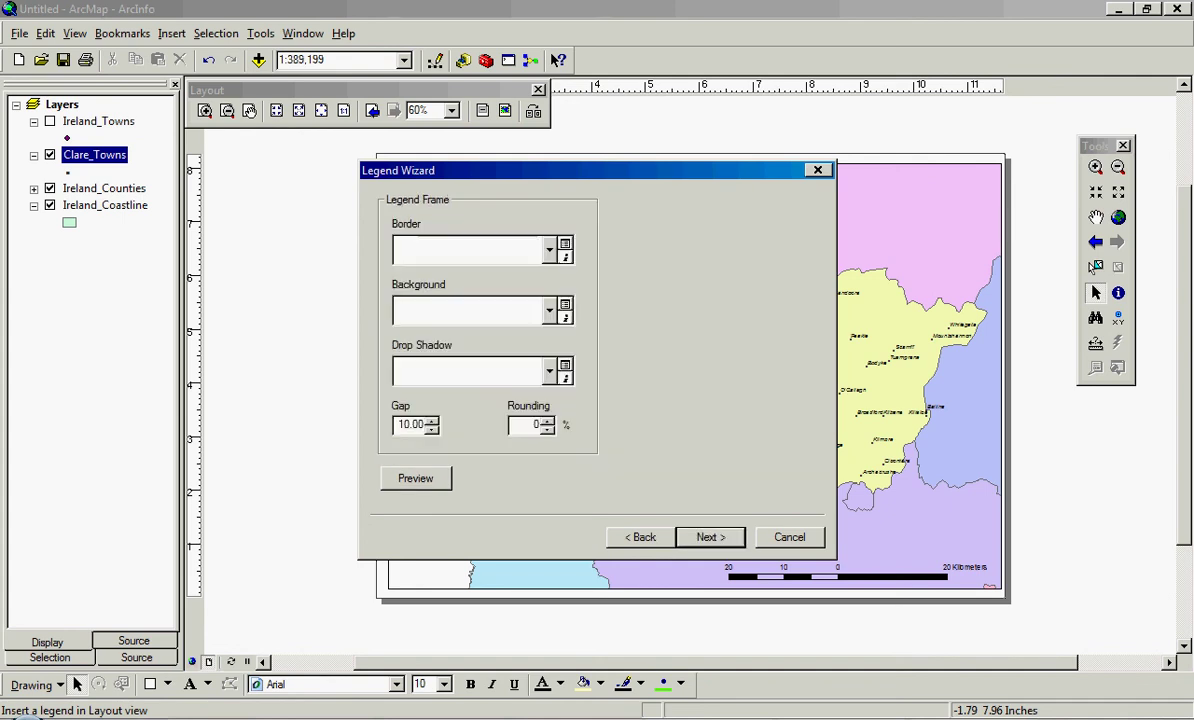
{"action": "key", "text": "Return"}
{"action": "key", "text": "Return"}
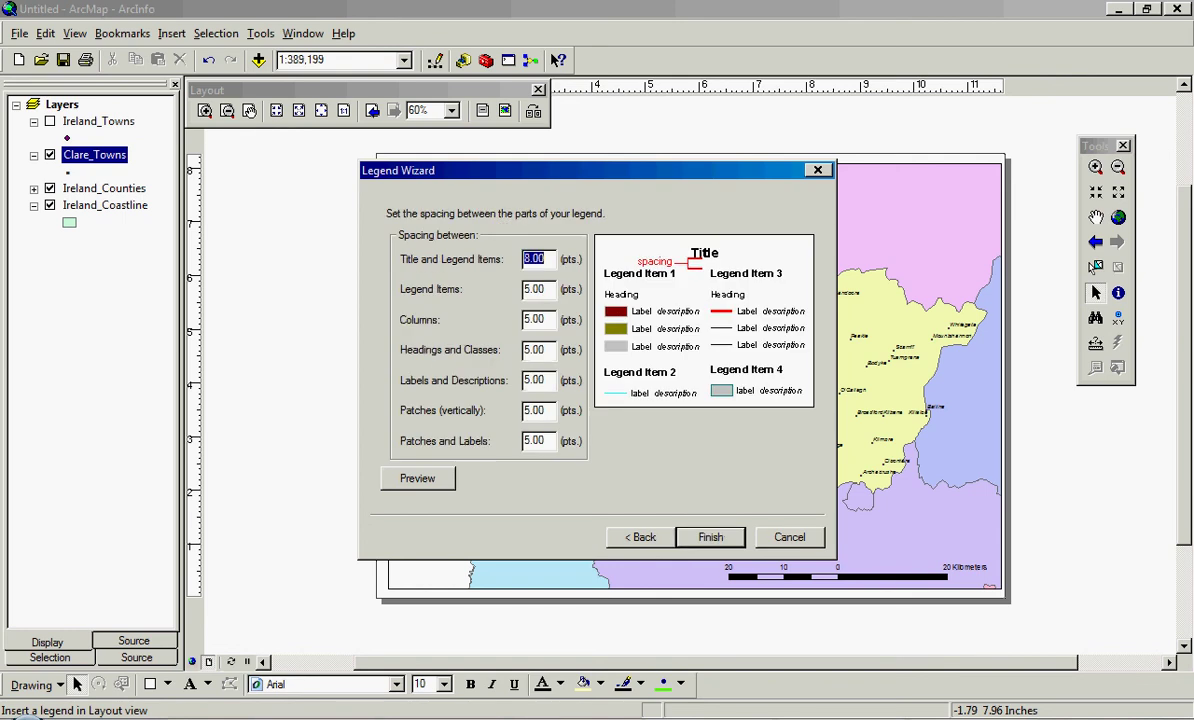
{"action": "key", "text": "Return"}
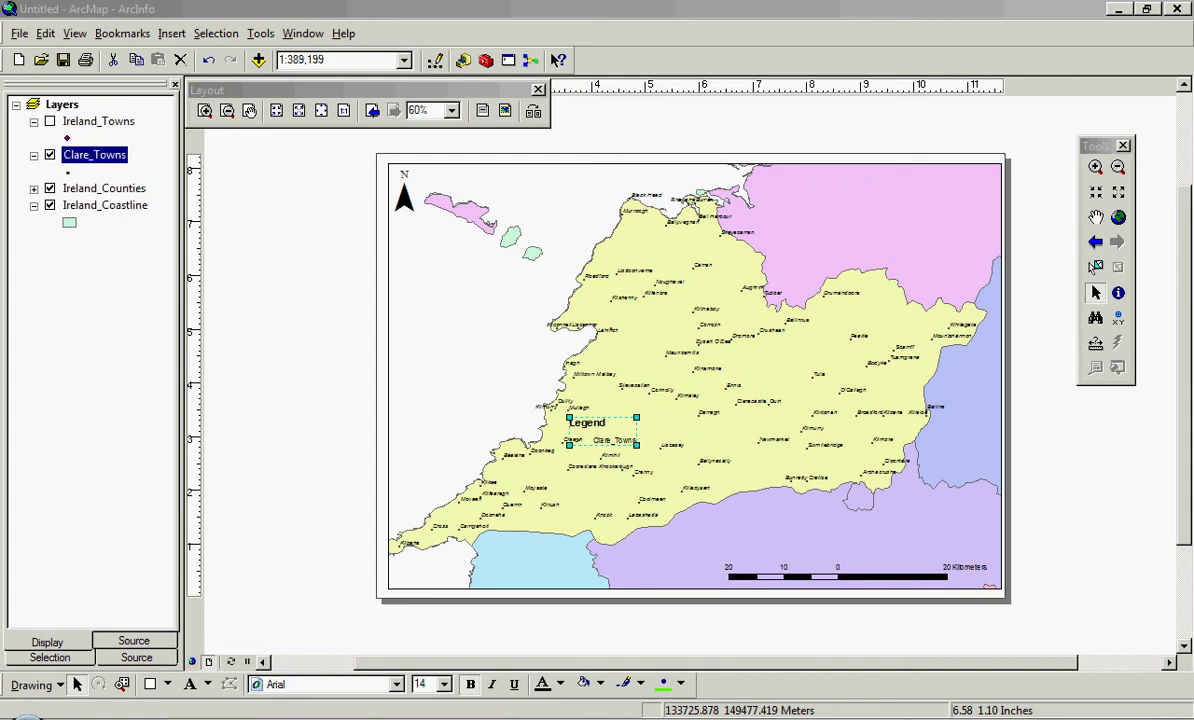
Move the Clare_Towns legend to the lower-right corner, just above the scale bar
{"action": "left_click_drag", "start_coordinate": [610, 428], "coordinate": [961, 531]}
{"action": "left_click", "coordinate": [1091, 266]}
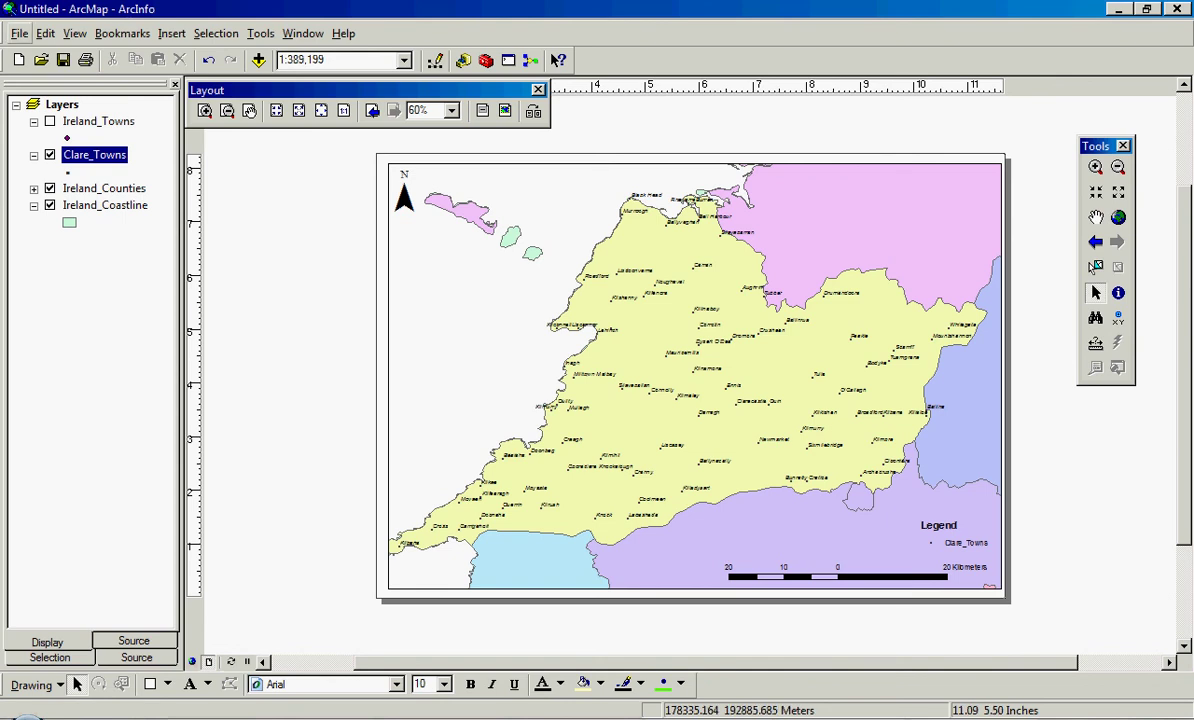
{"action": "left_click", "coordinate": [19, 33]}
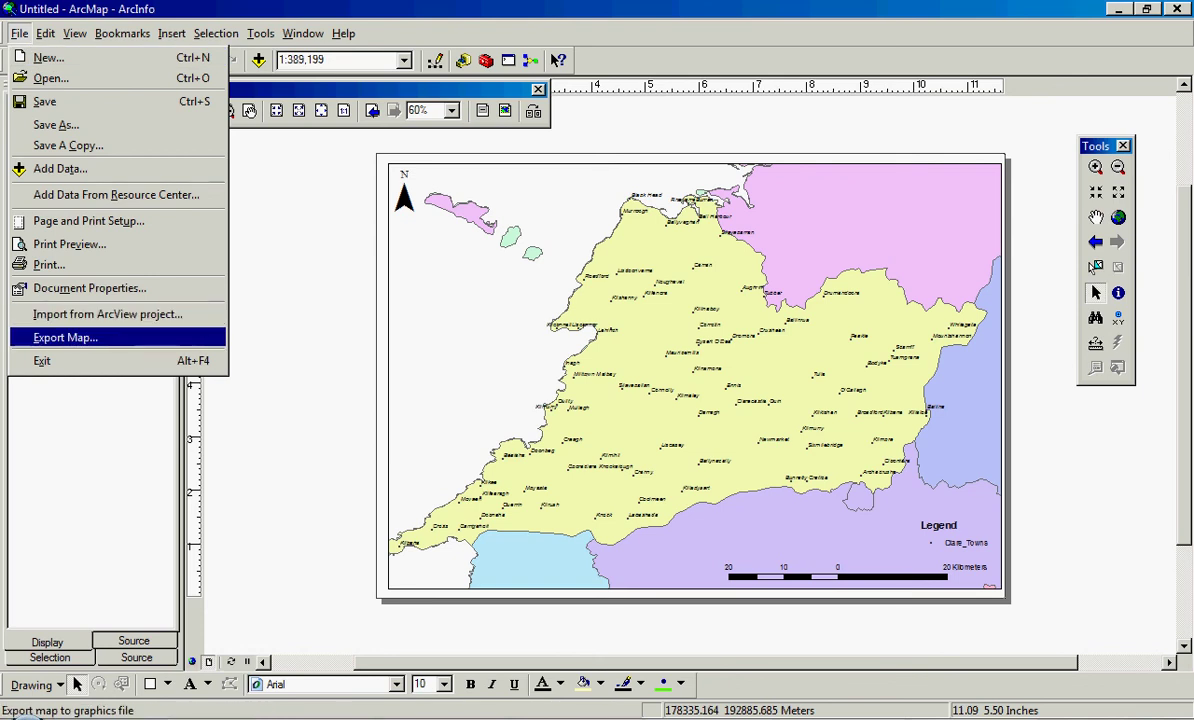
Set the map export resolution to 200 dpi
{"action": "left_click", "coordinate": [65, 337]}
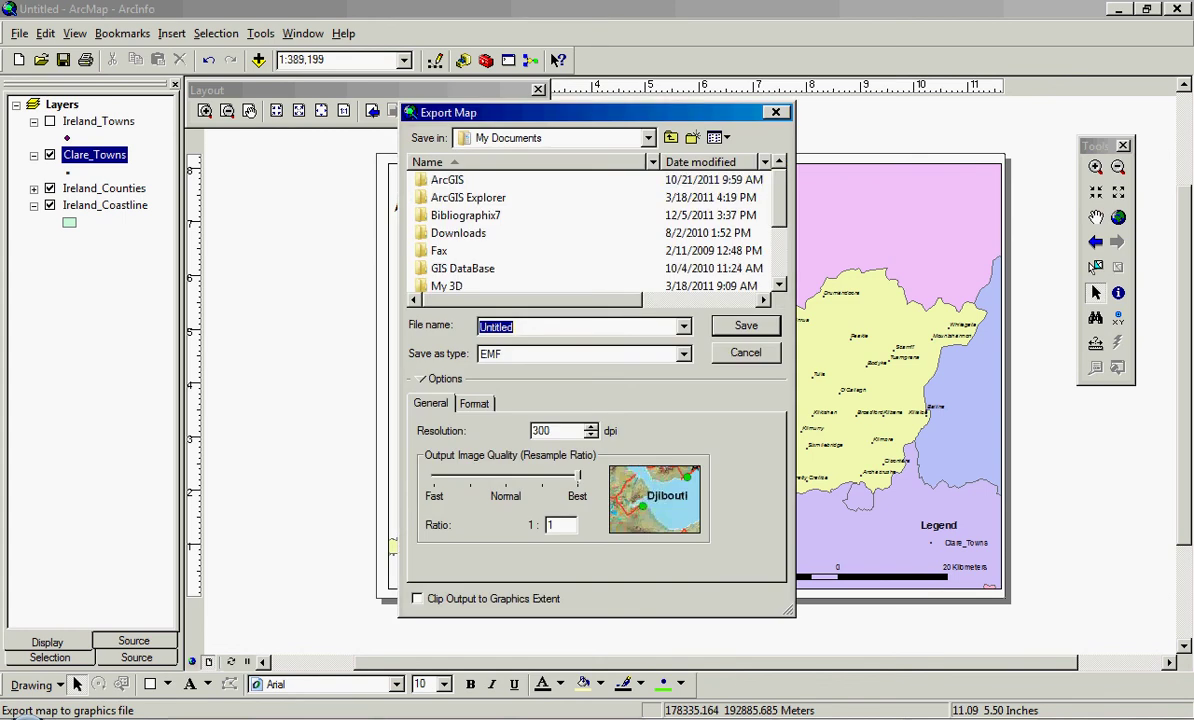
{"action": "left_click", "coordinate": [552, 430]}
{"action": "double_click", "coordinate": [549, 430]}
{"action": "type", "text": "20"}
{"action": "type", "text": "0"}
Set the save location to Teaching Semester 2 2012 > GEOG 30750 > Week 4 - Practical > Lab 1 - Data
{"action": "left_click", "coordinate": [510, 137]}
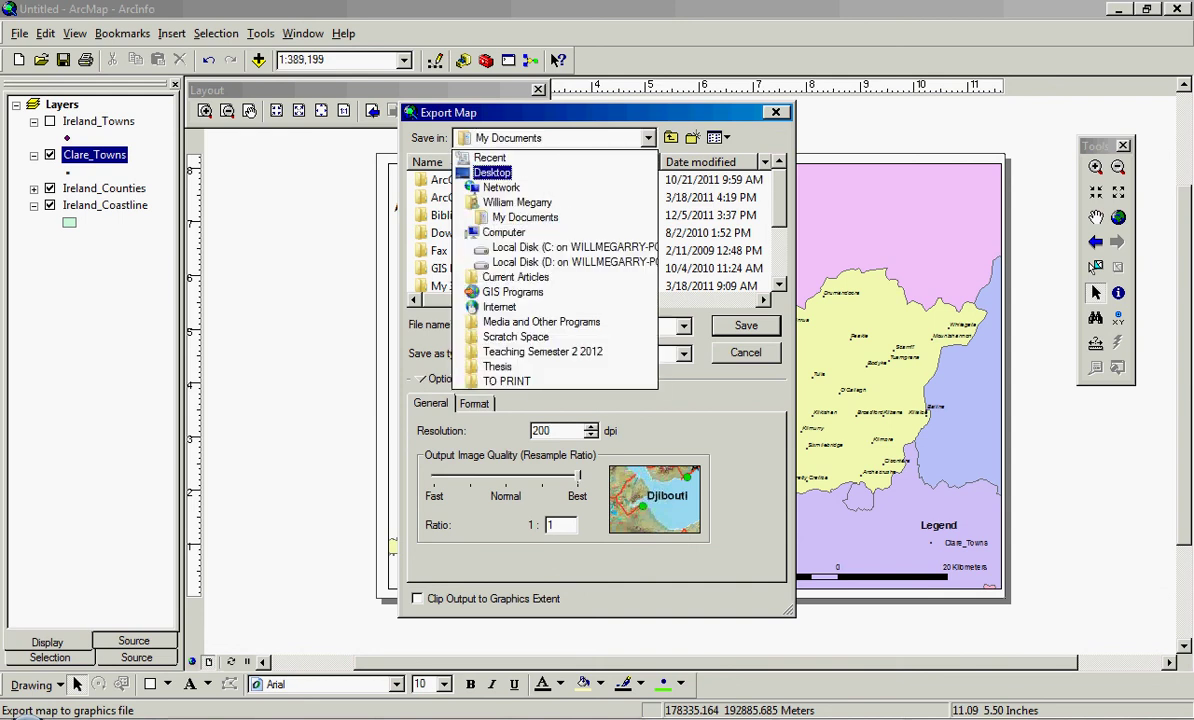
{"action": "key", "text": "Return"}
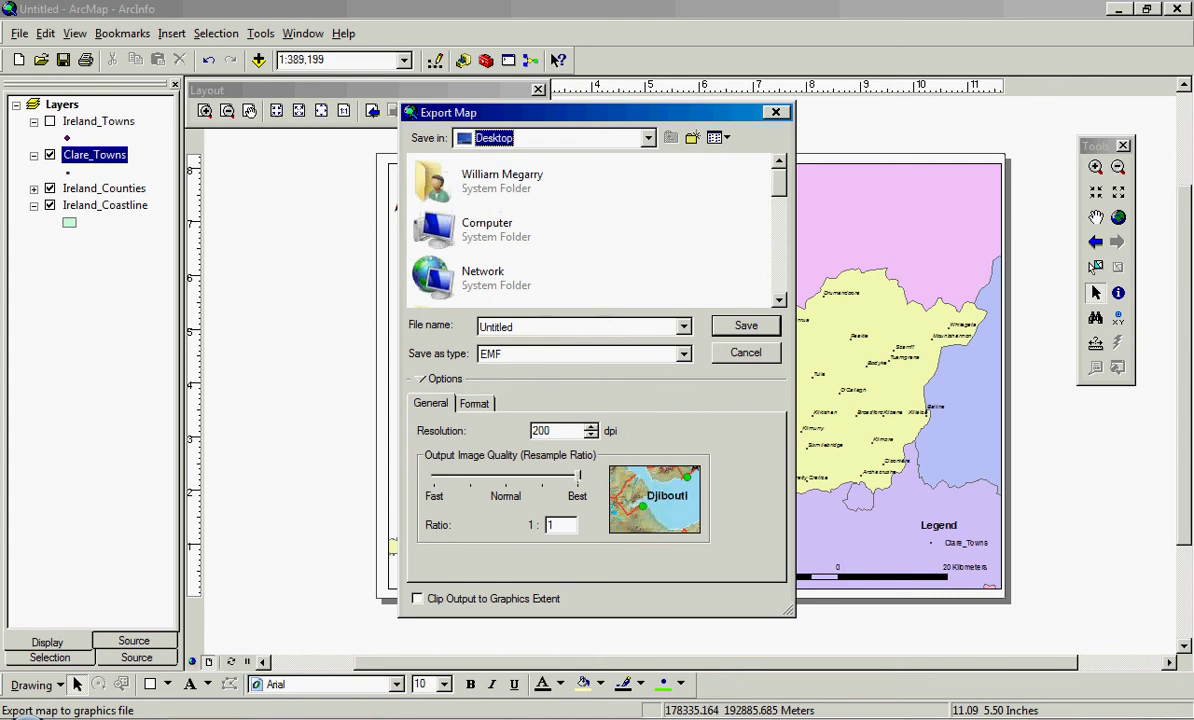
{"action": "scroll", "coordinate": [595, 230], "scroll_direction": "down", "scroll_amount": 5}
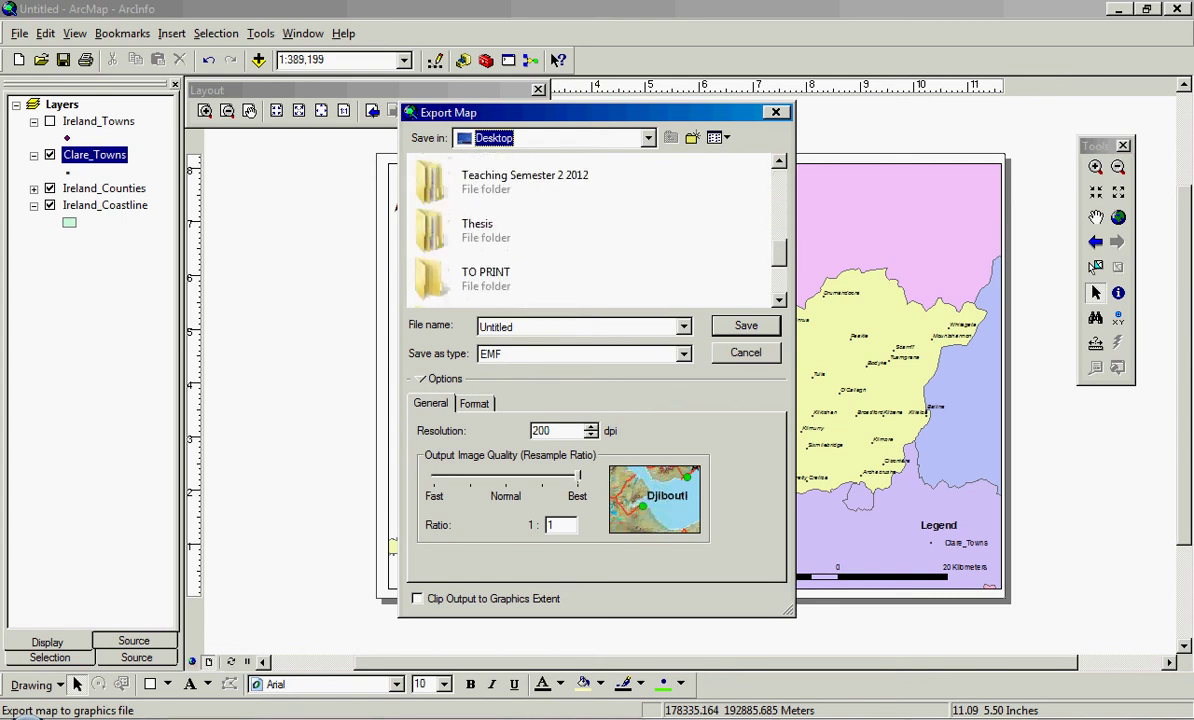
{"action": "left_click", "coordinate": [500, 180]}
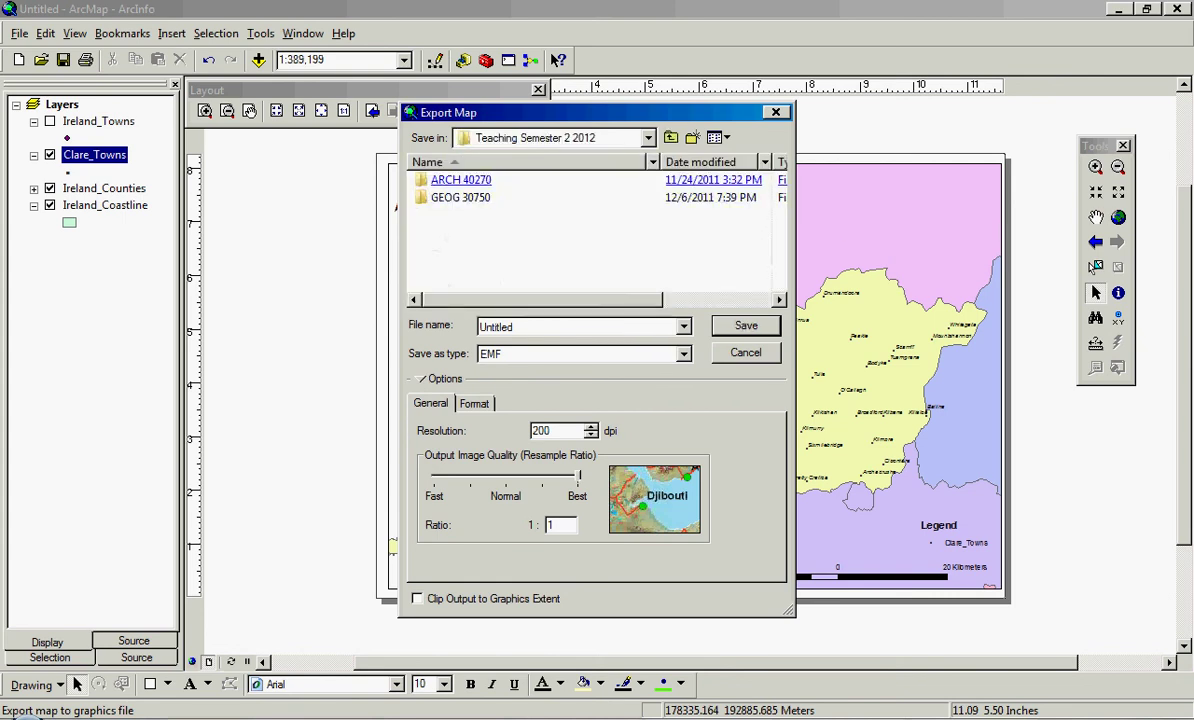
{"action": "double_click", "coordinate": [460, 197]}
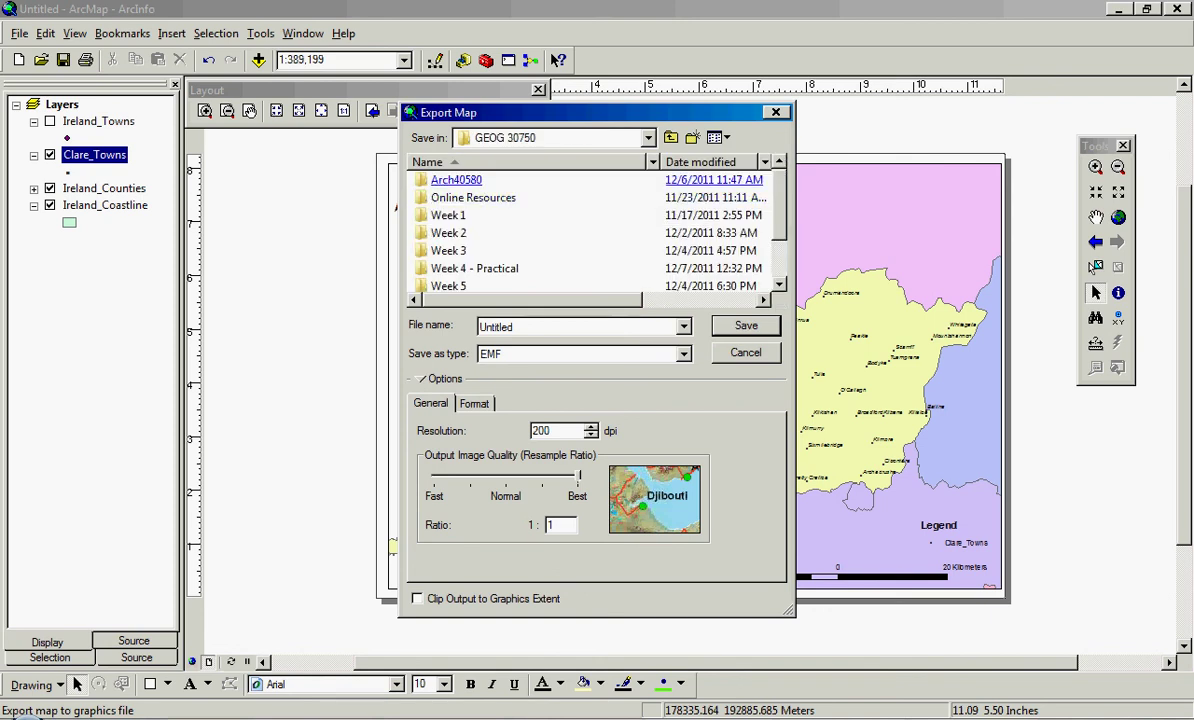
{"action": "double_click", "coordinate": [474, 268]}
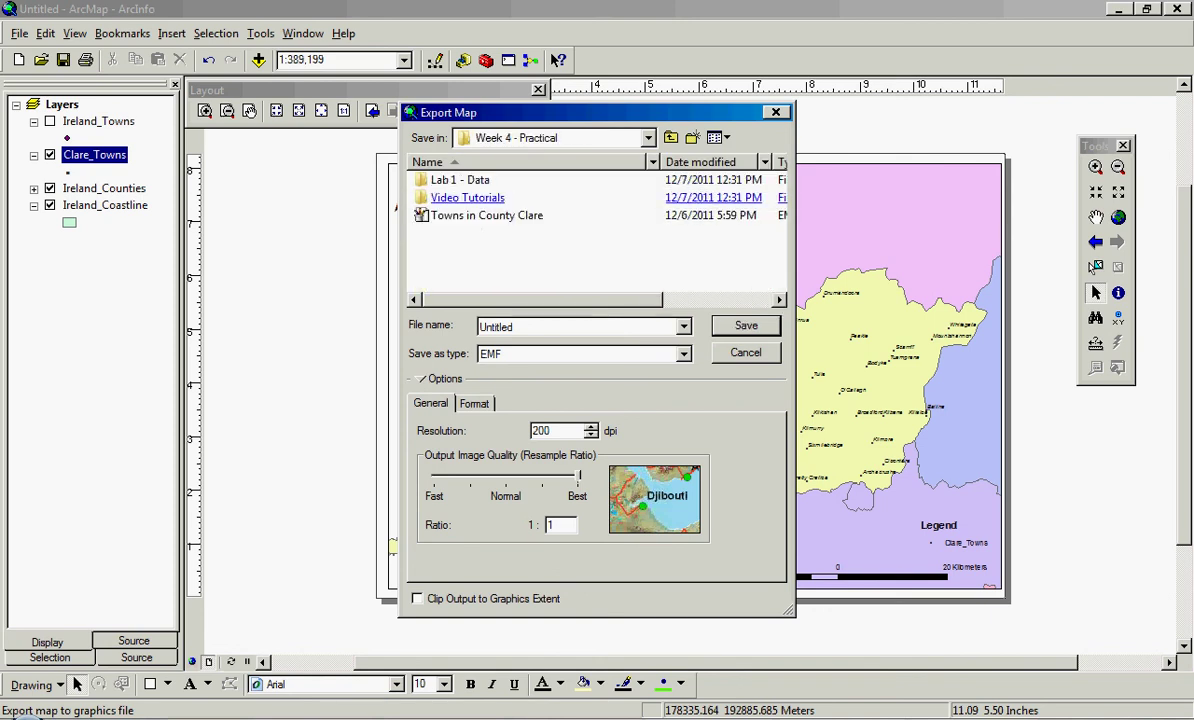
{"action": "double_click", "coordinate": [460, 180]}
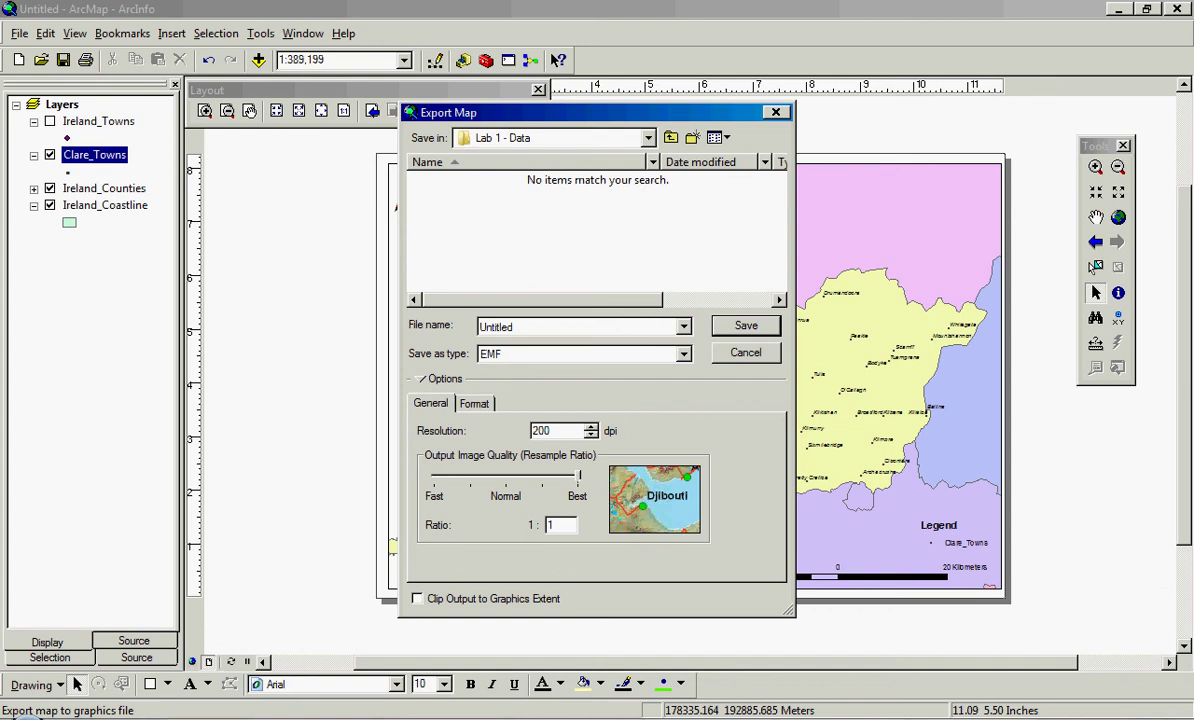
{"action": "type", "text": "C"}
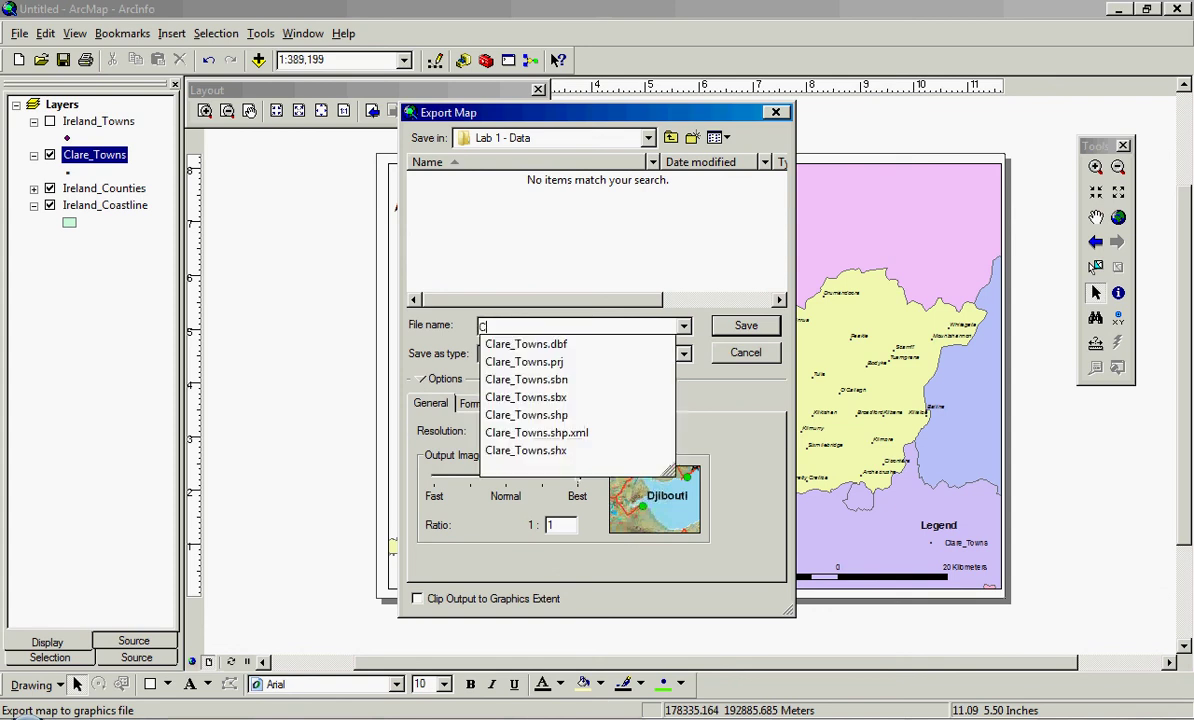
{"action": "type", "text": "lare_"}
{"action": "type", "text": "Towns"}
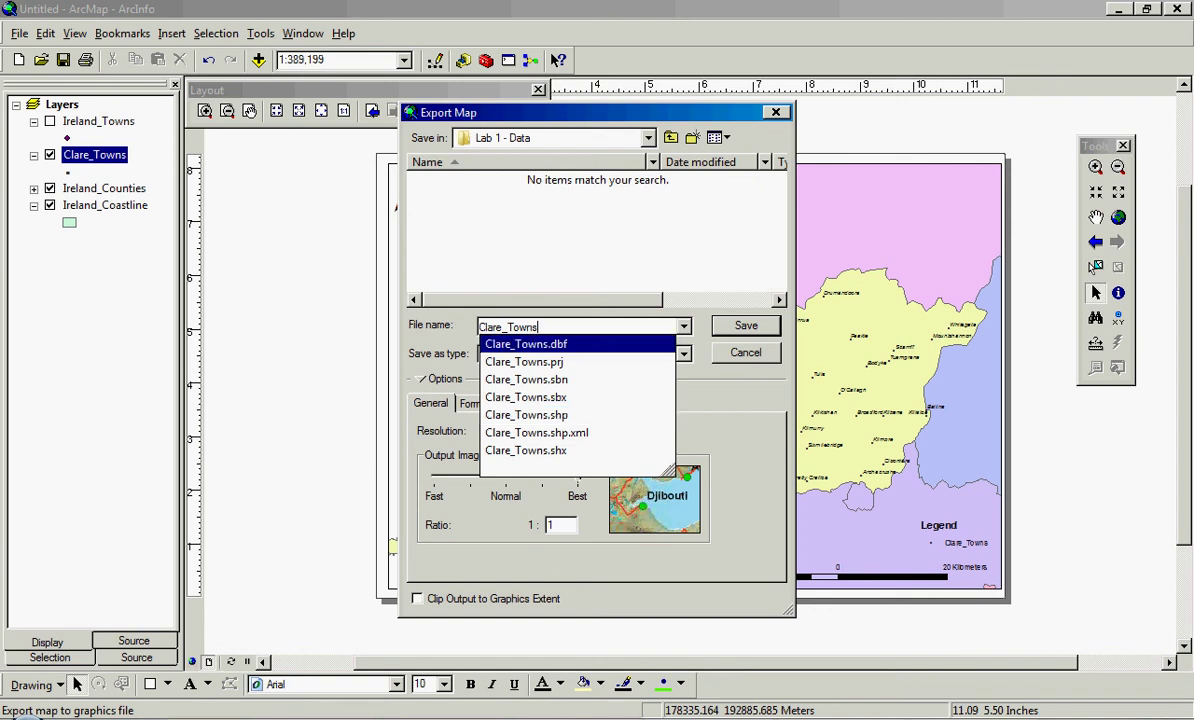
{"action": "key", "text": "Escape"}
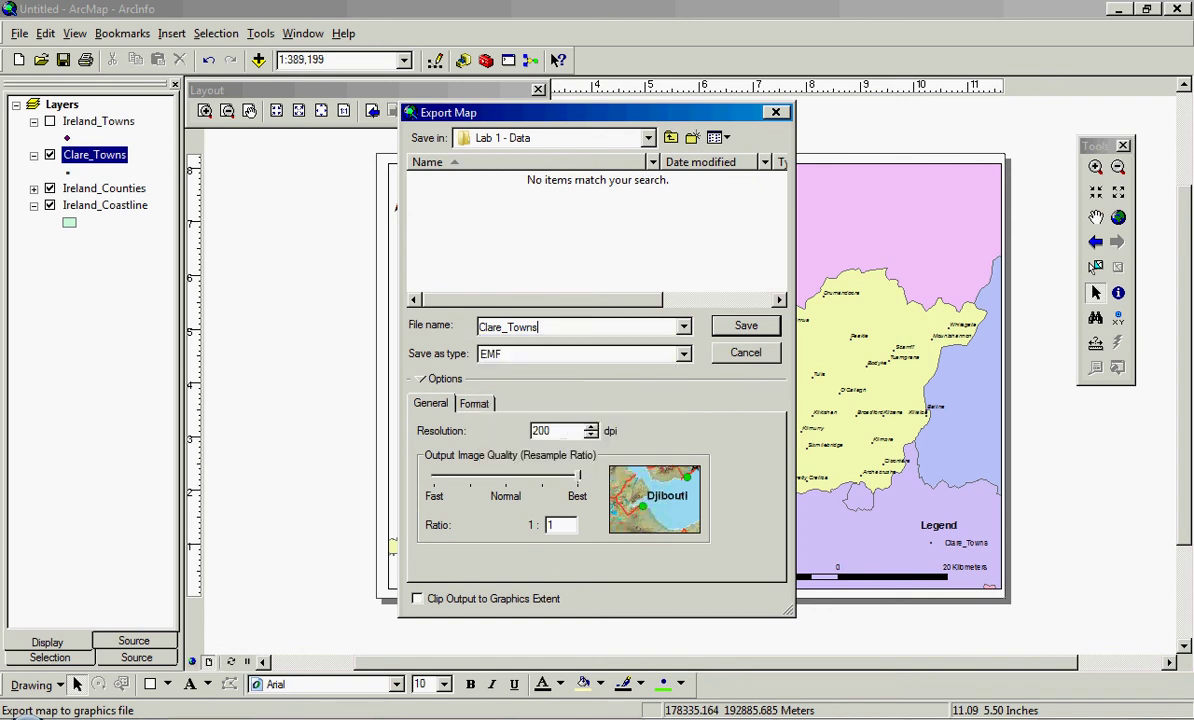
{"action": "key", "text": "Tab"}
{"action": "key", "text": "alt+Down"}
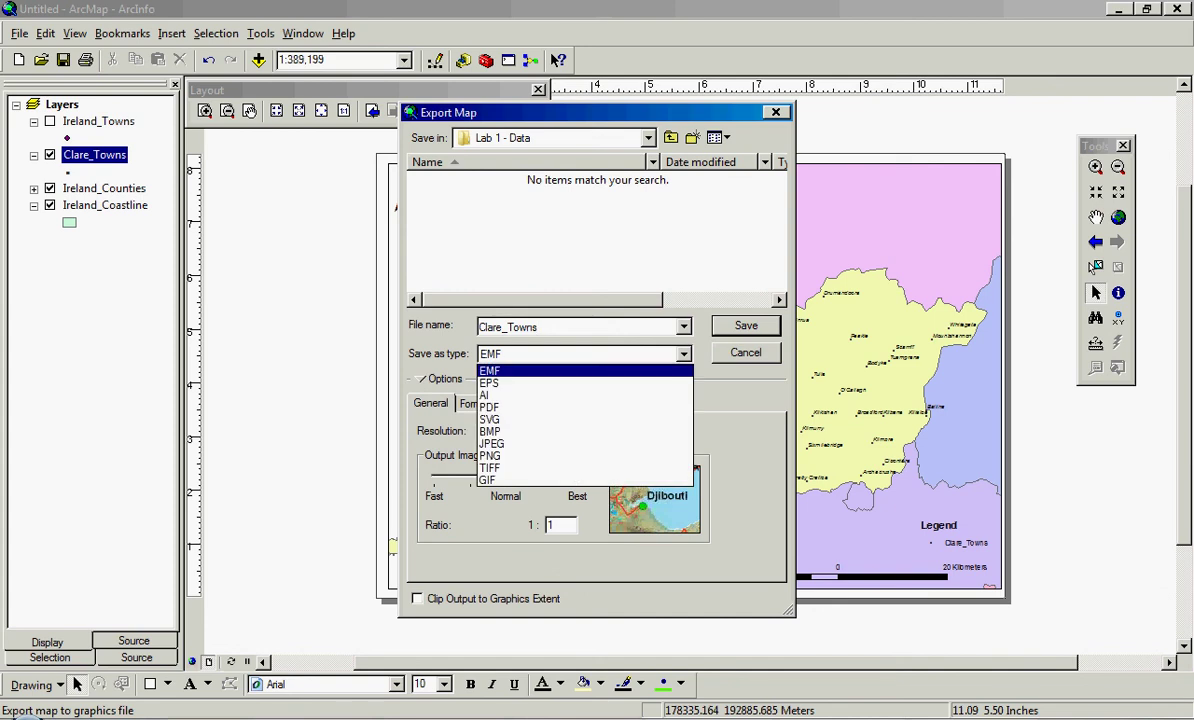
{"action": "key", "text": "Down"}
{"action": "key", "text": "Down"}
{"action": "key", "text": "Down"}
{"action": "key", "text": "Down"}
{"action": "key", "text": "Down"}
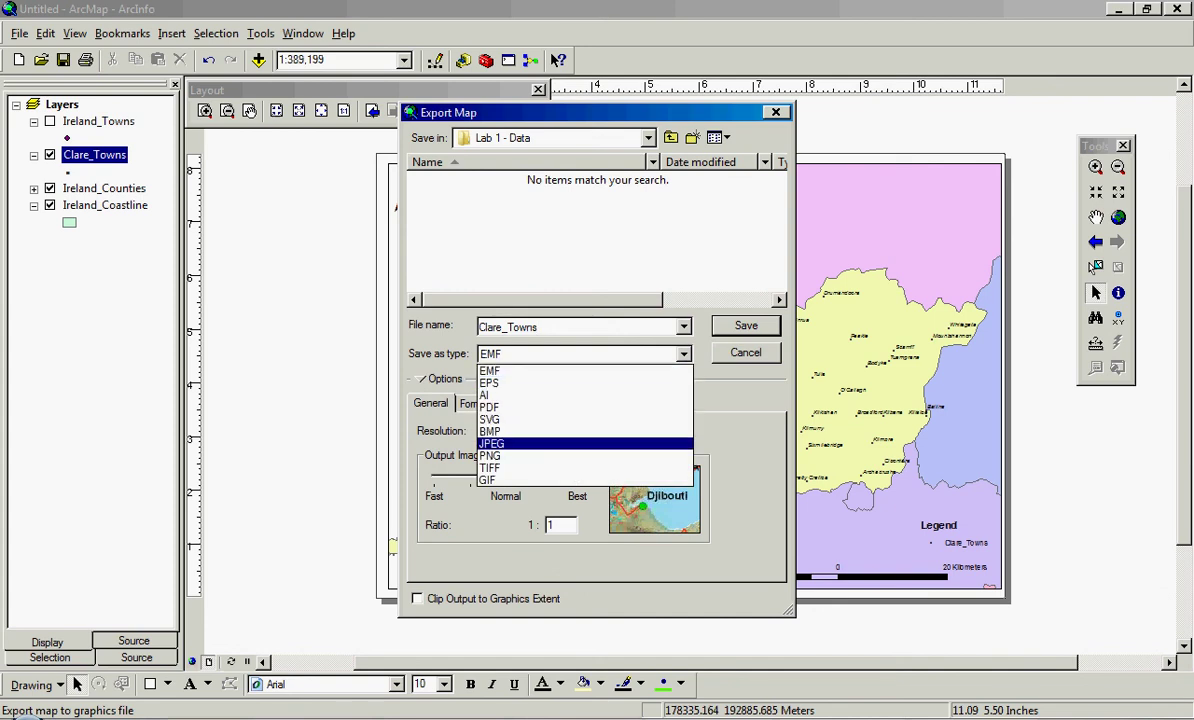
{"action": "key", "text": "Return"}
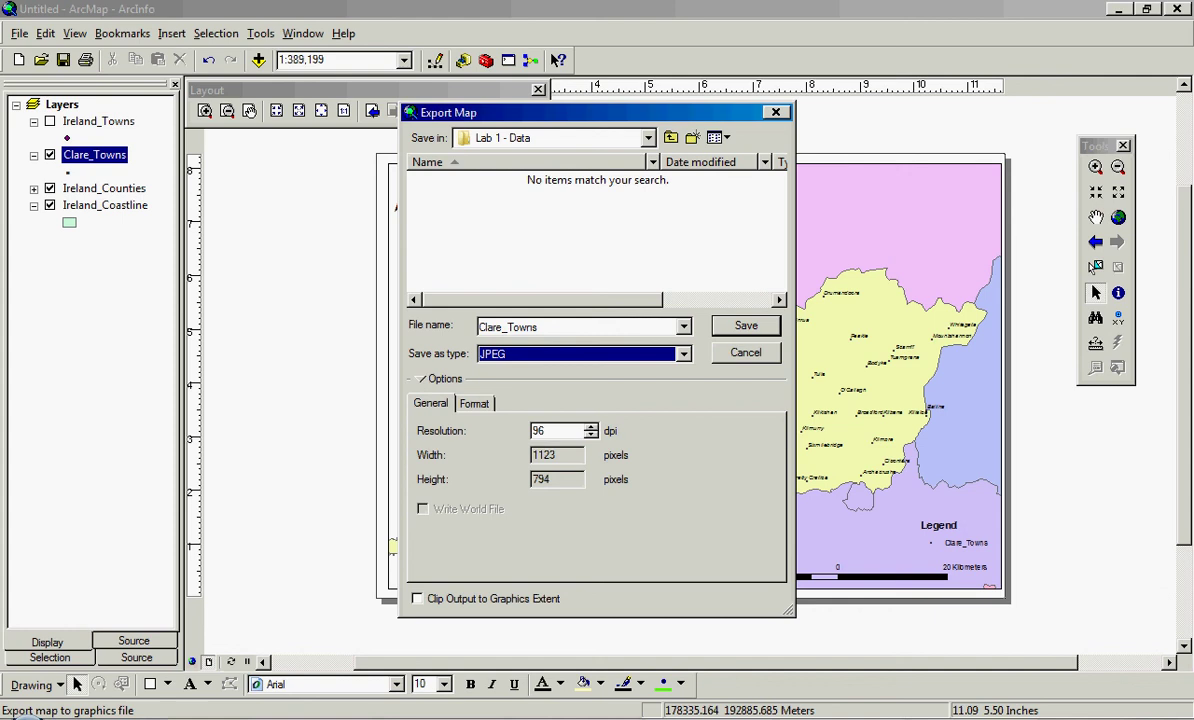
{"action": "key", "text": "Tab"}
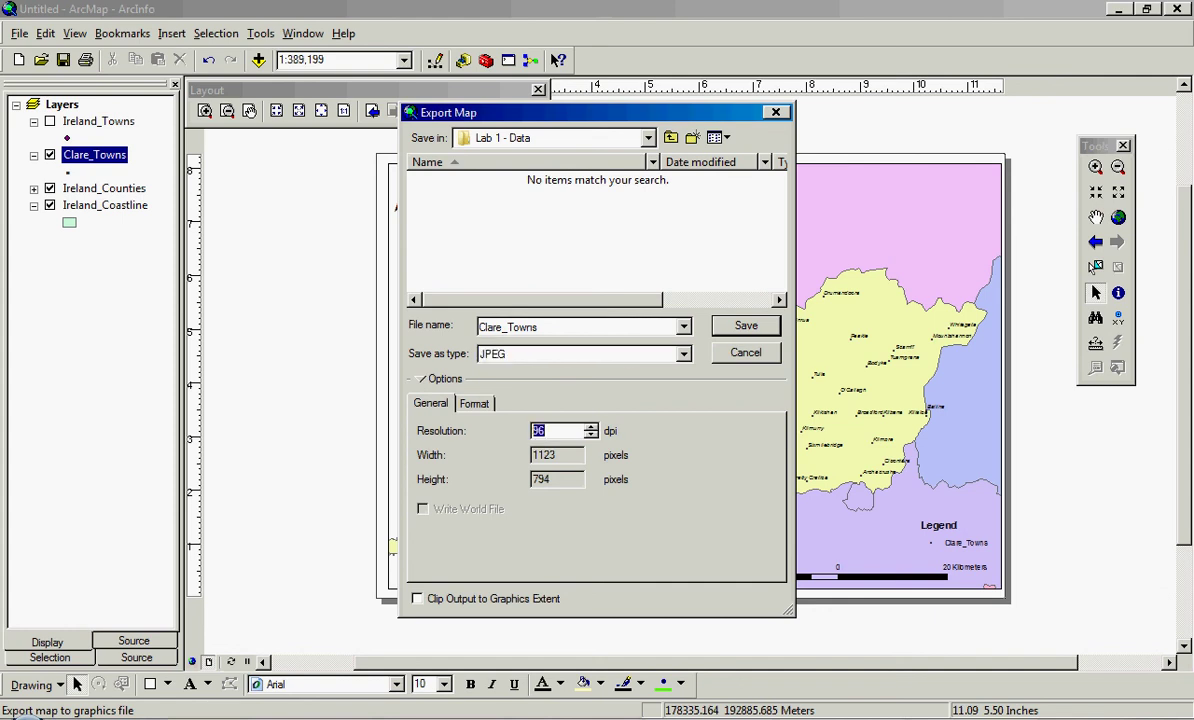
{"action": "type", "text": "200"}
{"action": "left_click", "coordinate": [746, 326]}
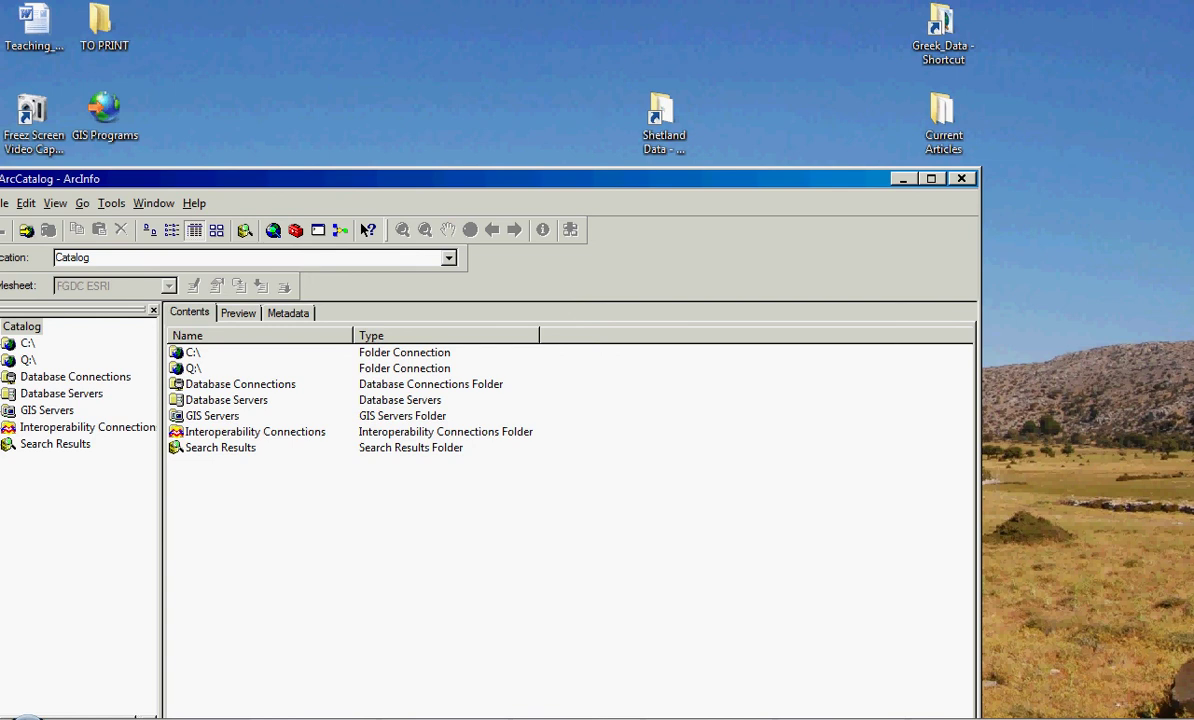
In Explorer, open Lab 1 - Data, preview the Clare_Towns JPEG, then close it
{"action": "left_click", "coordinate": [442, 716]}
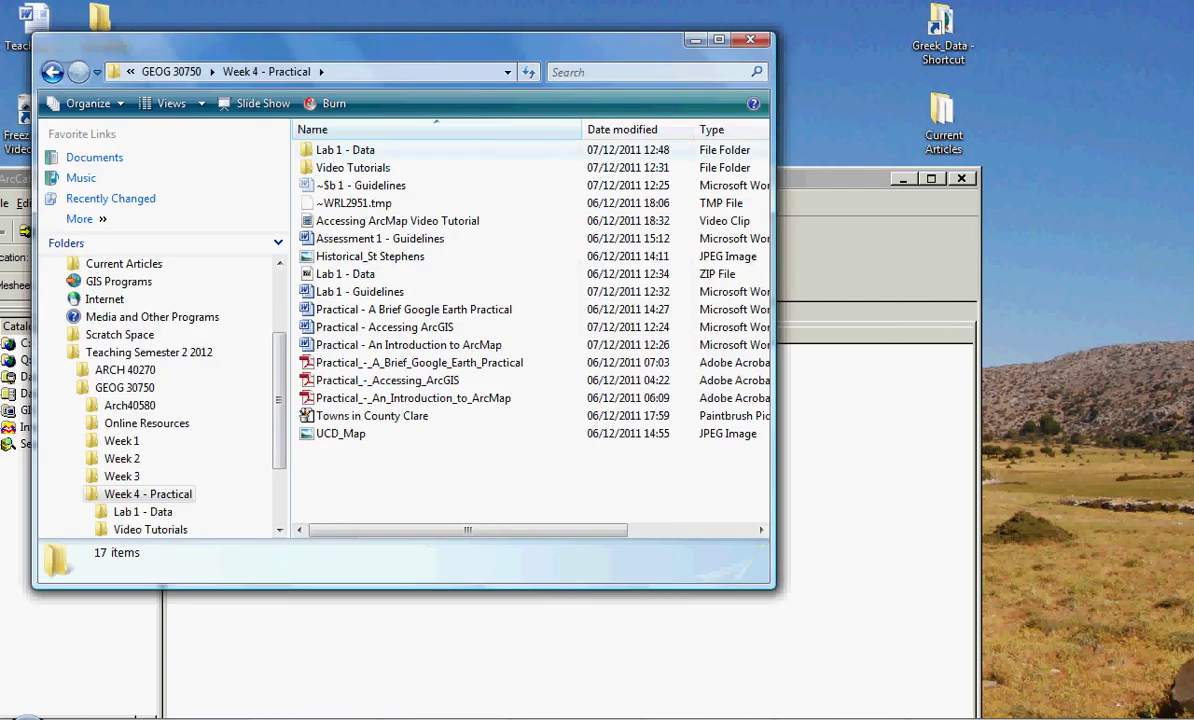
{"action": "double_click", "coordinate": [345, 149]}
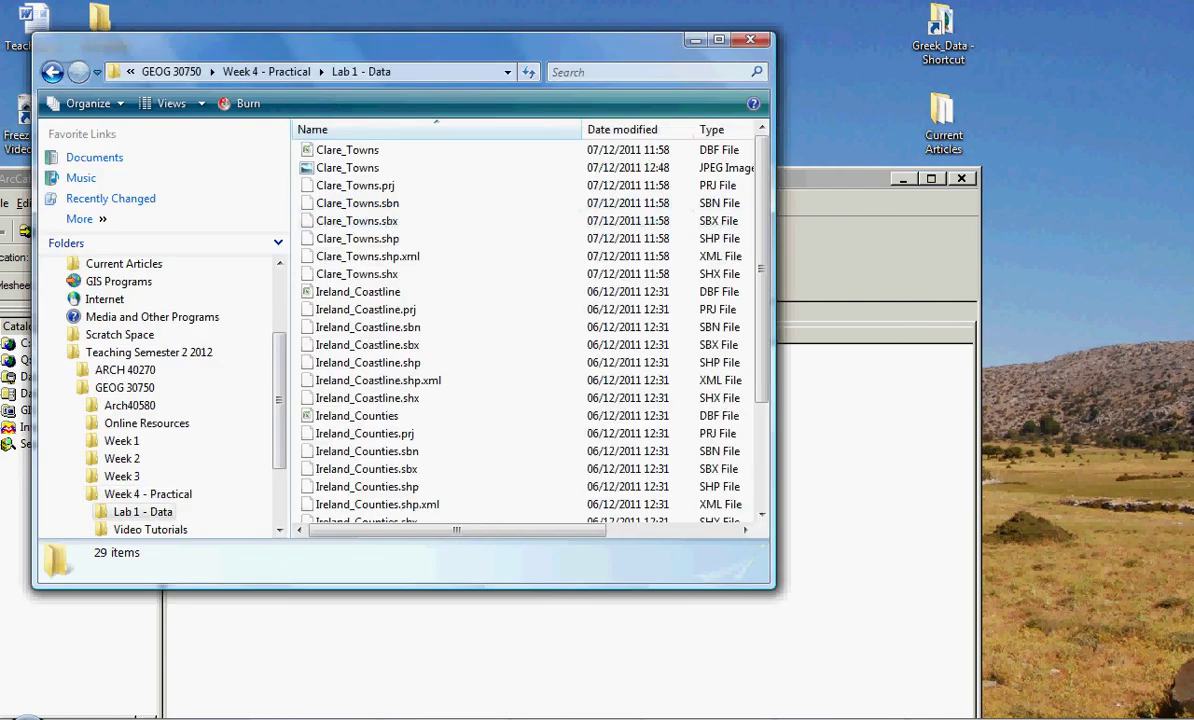
{"action": "left_click", "coordinate": [347, 167]}
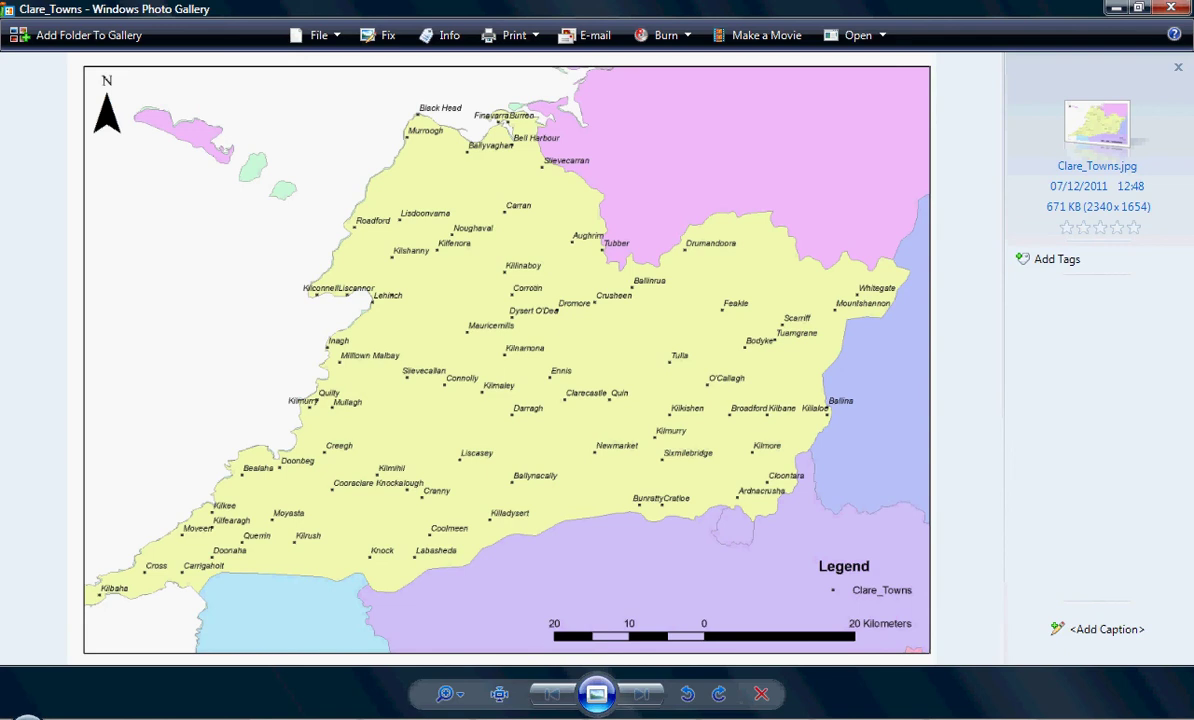
{"action": "key", "text": "alt+F4"}
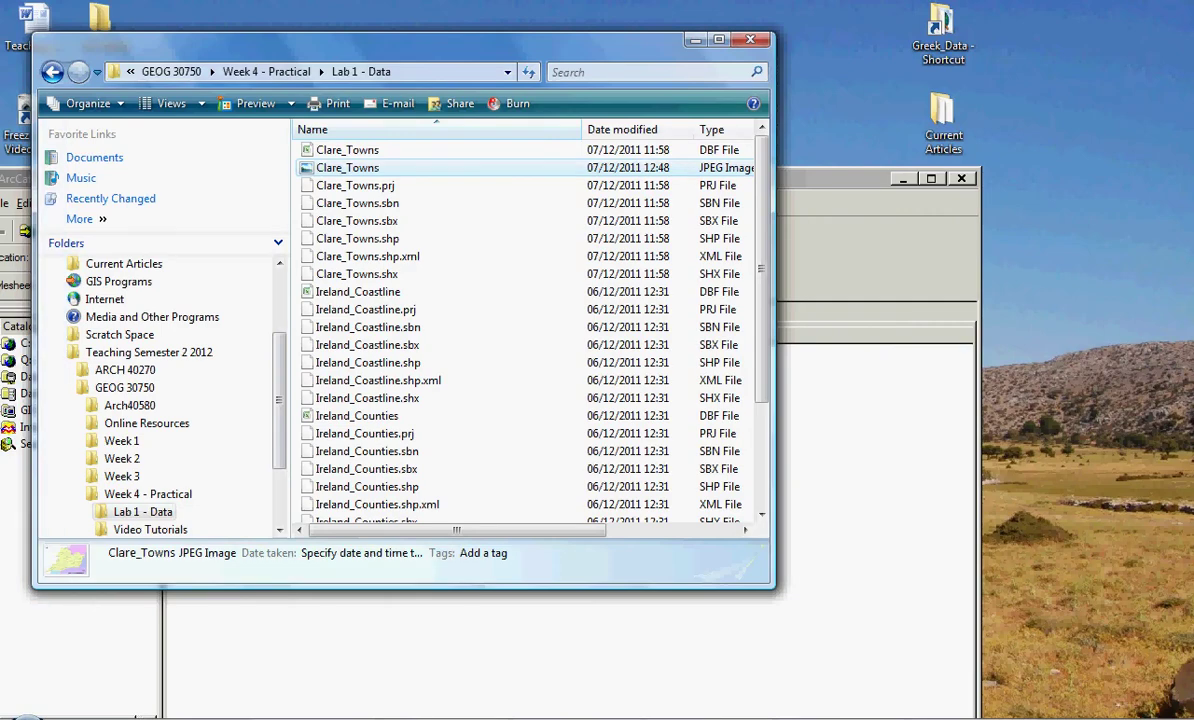